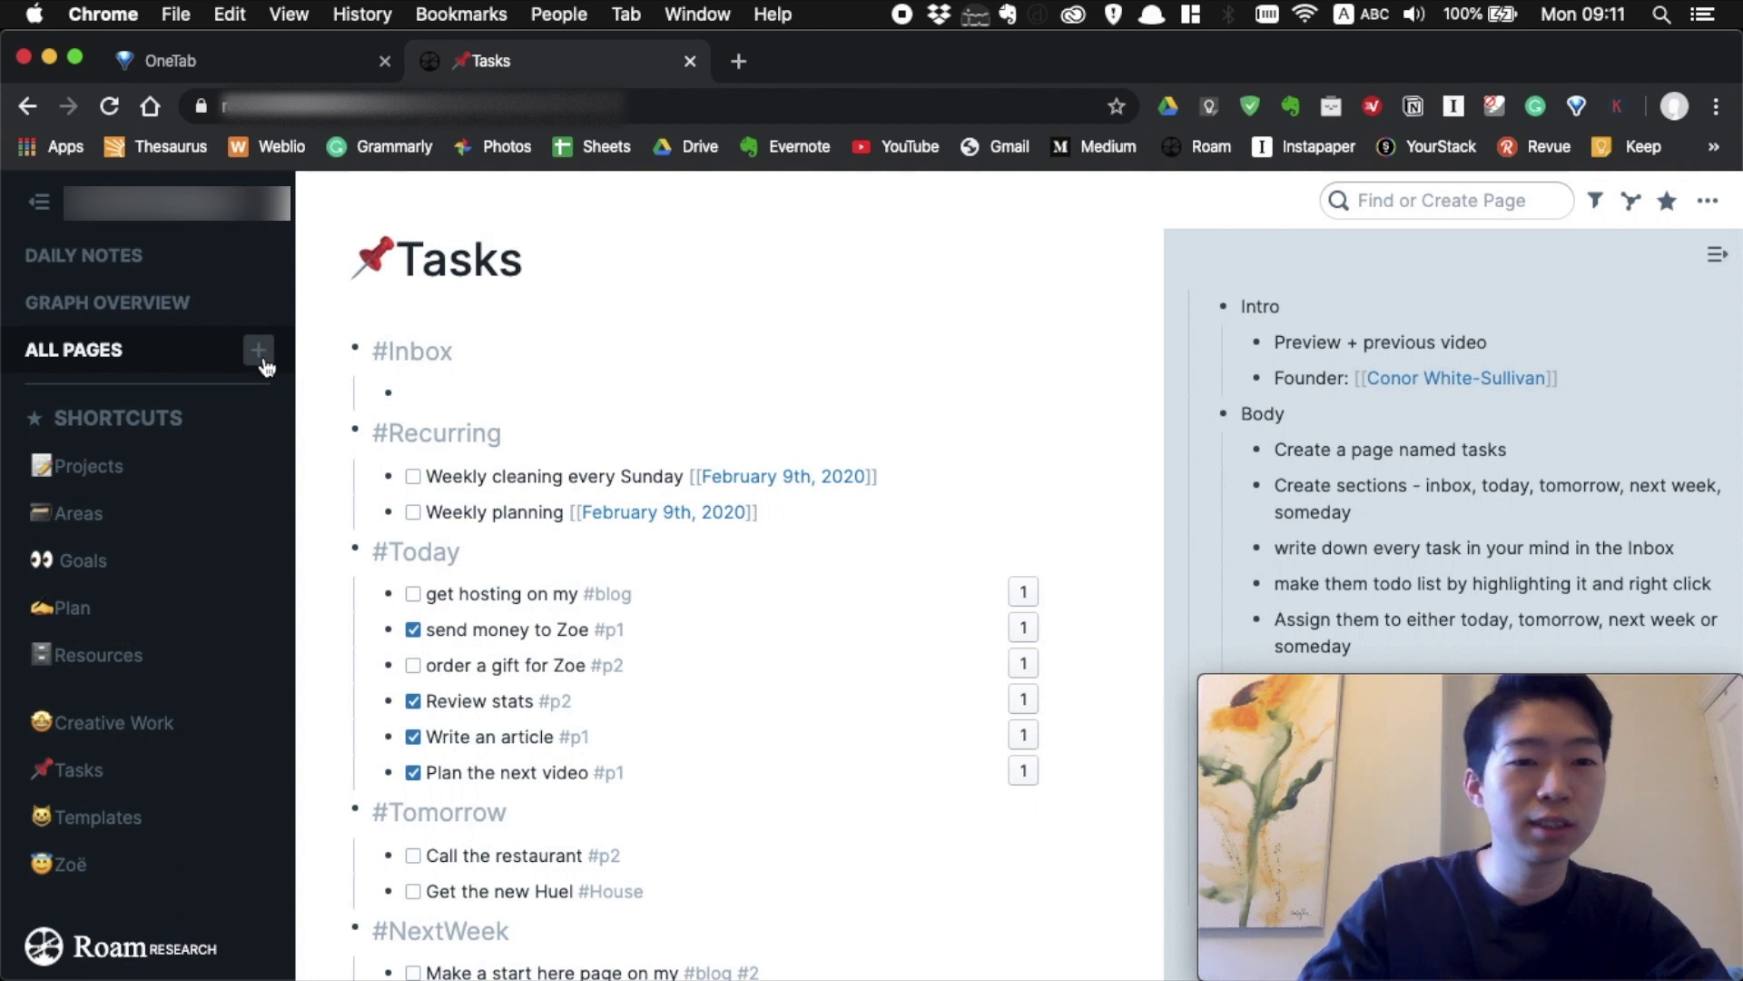
# Create a new page titled "Tasks" and start its first bullet.
pyautogui.click(259, 353)
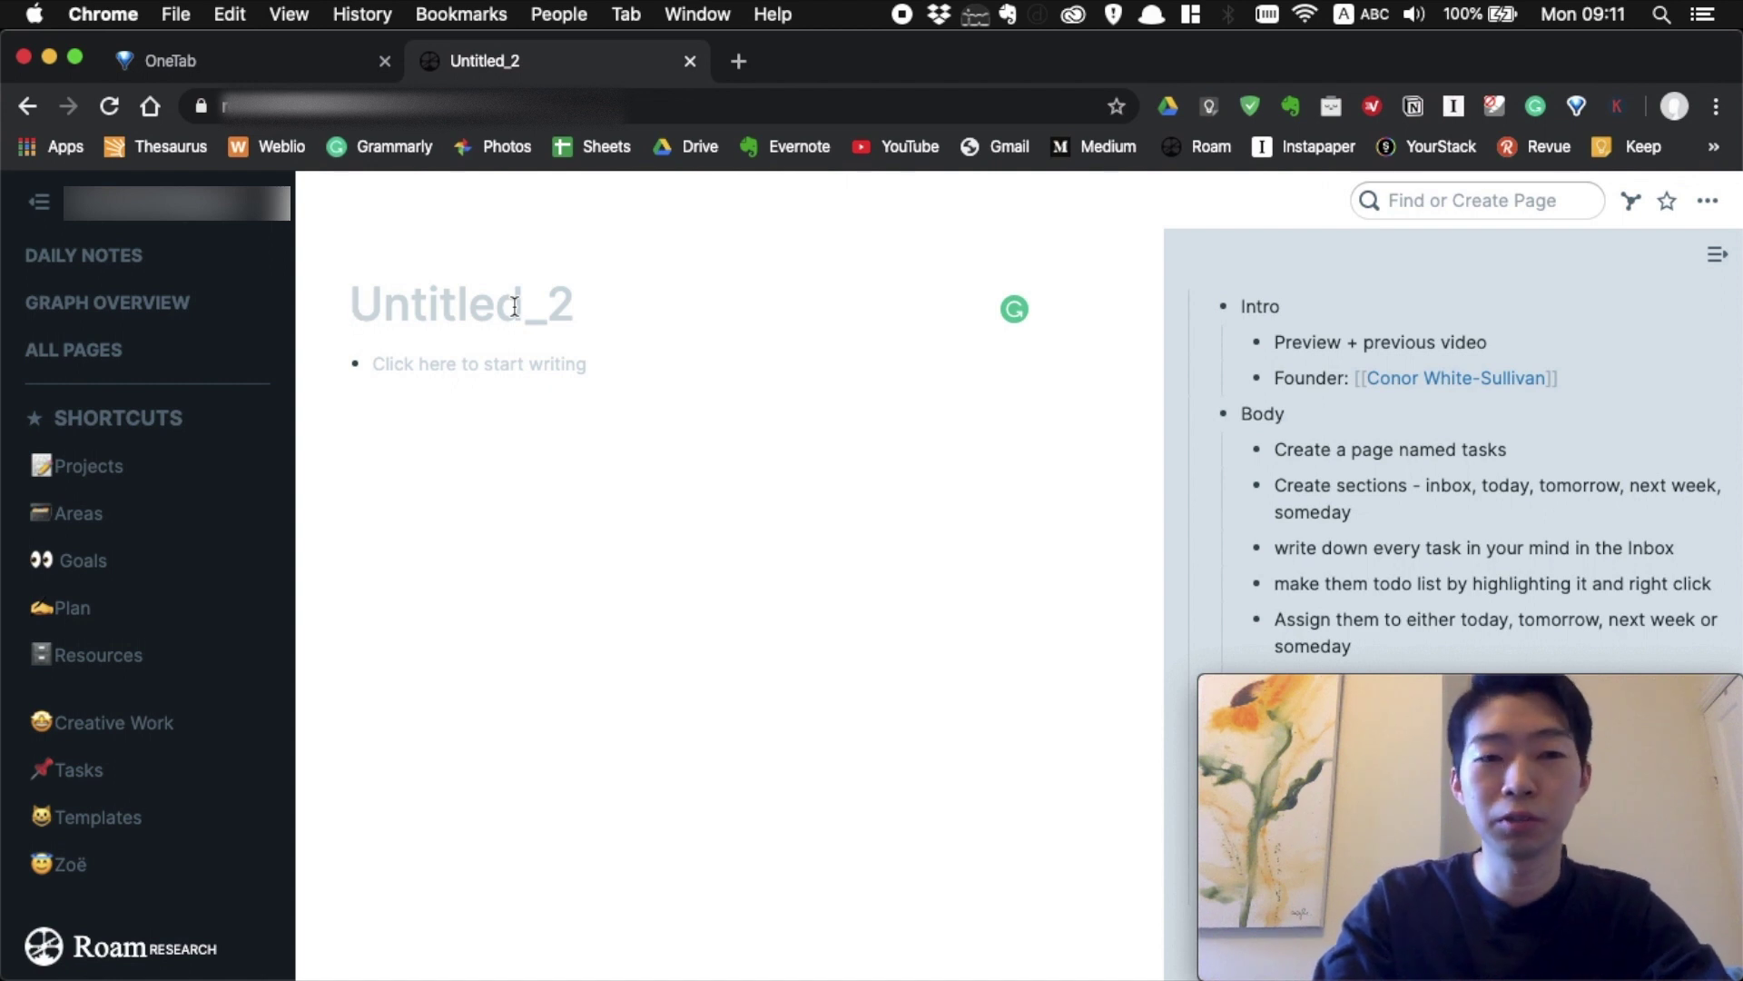
pyautogui.write('Ta')
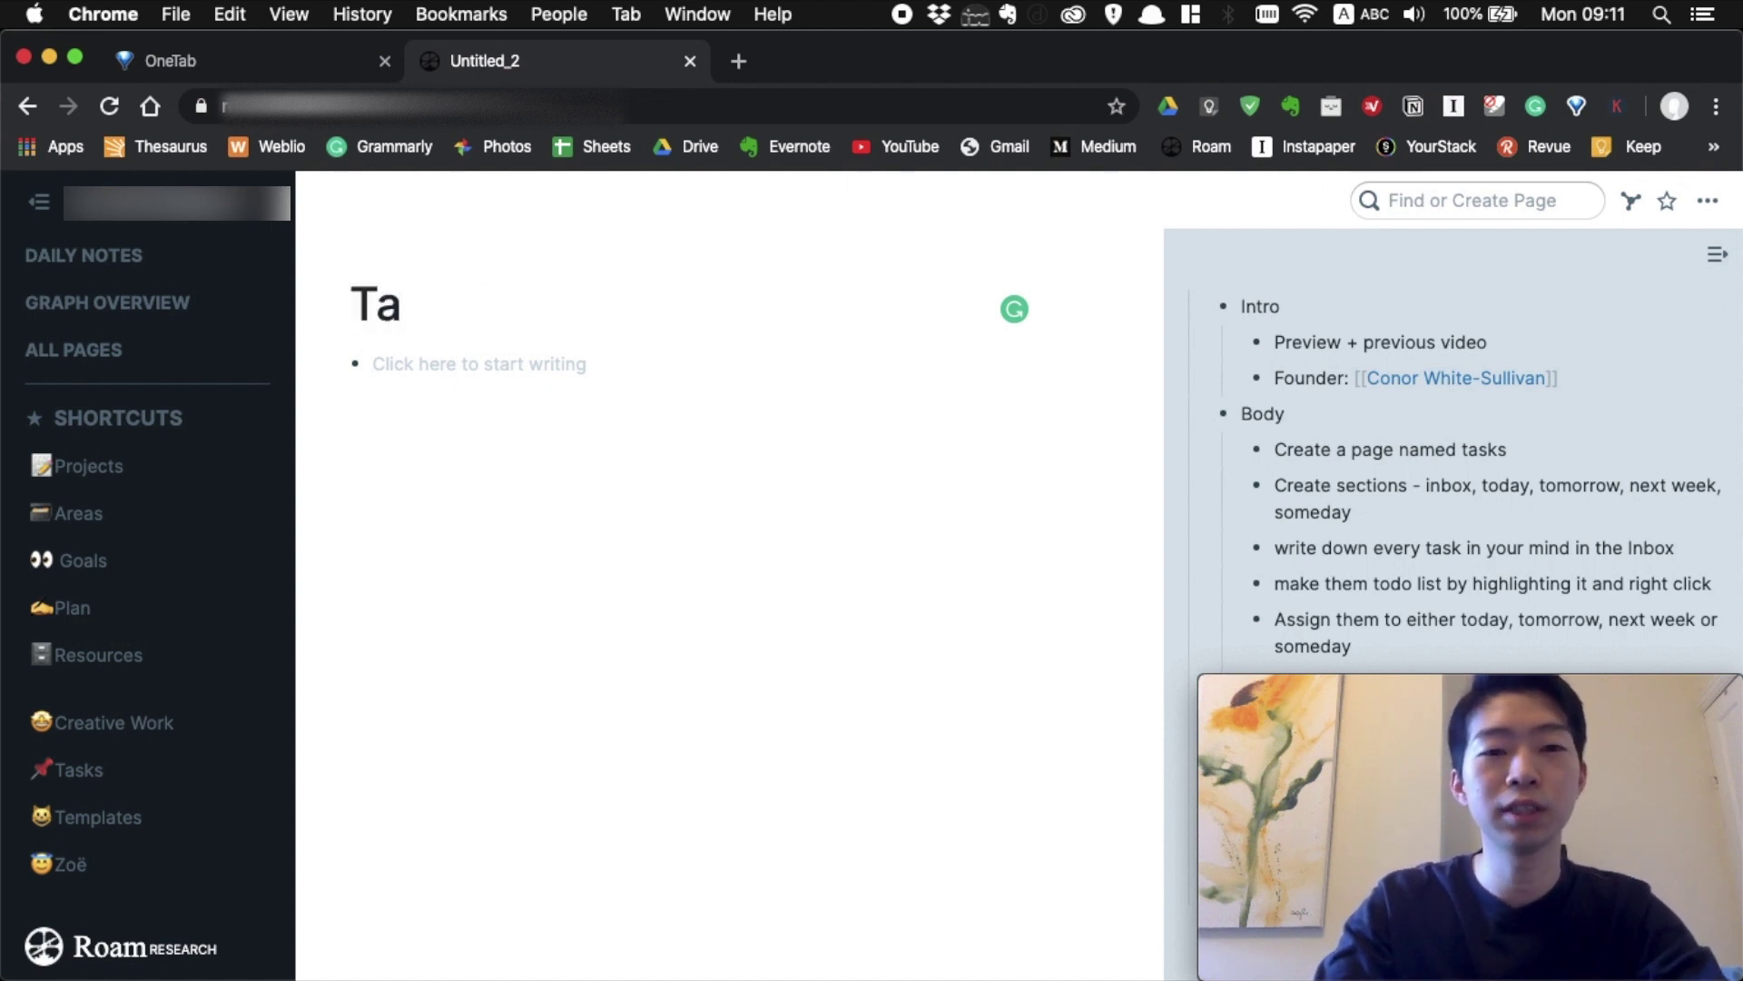
pyautogui.write('sks')
pyautogui.press('Return')
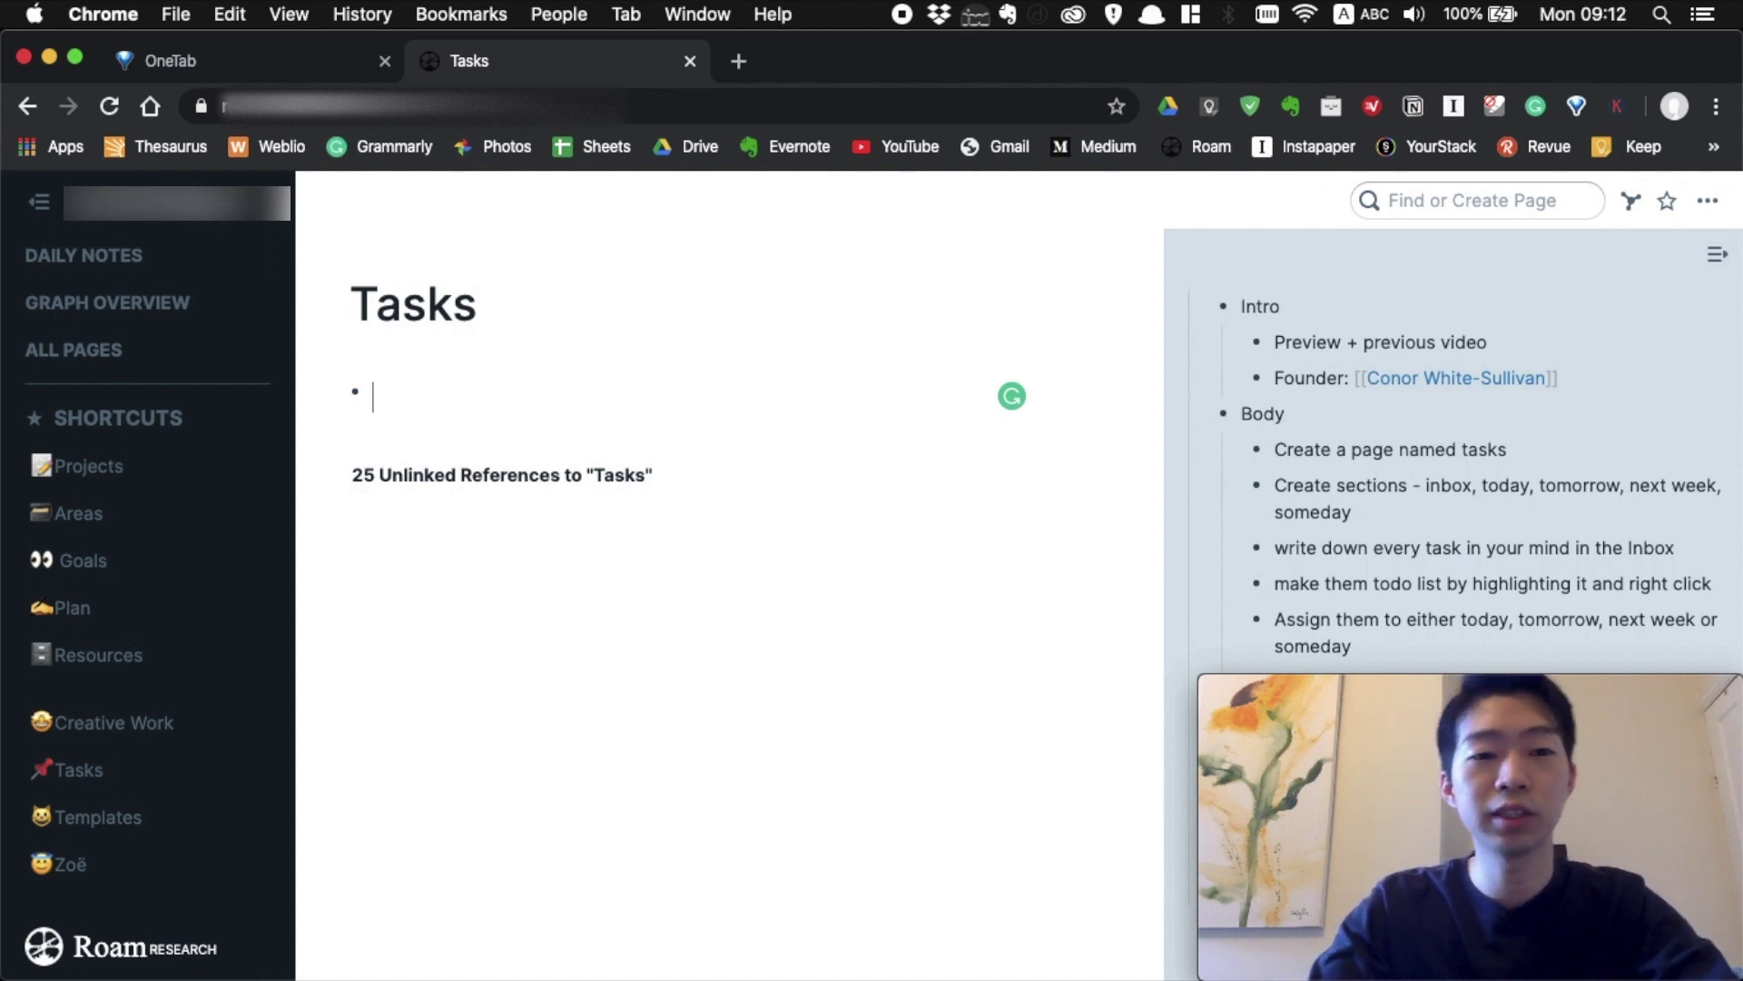
# Add two top-level bullets to the Tasks page, tagged #inbox and #today.
pyautogui.write('#inbox')
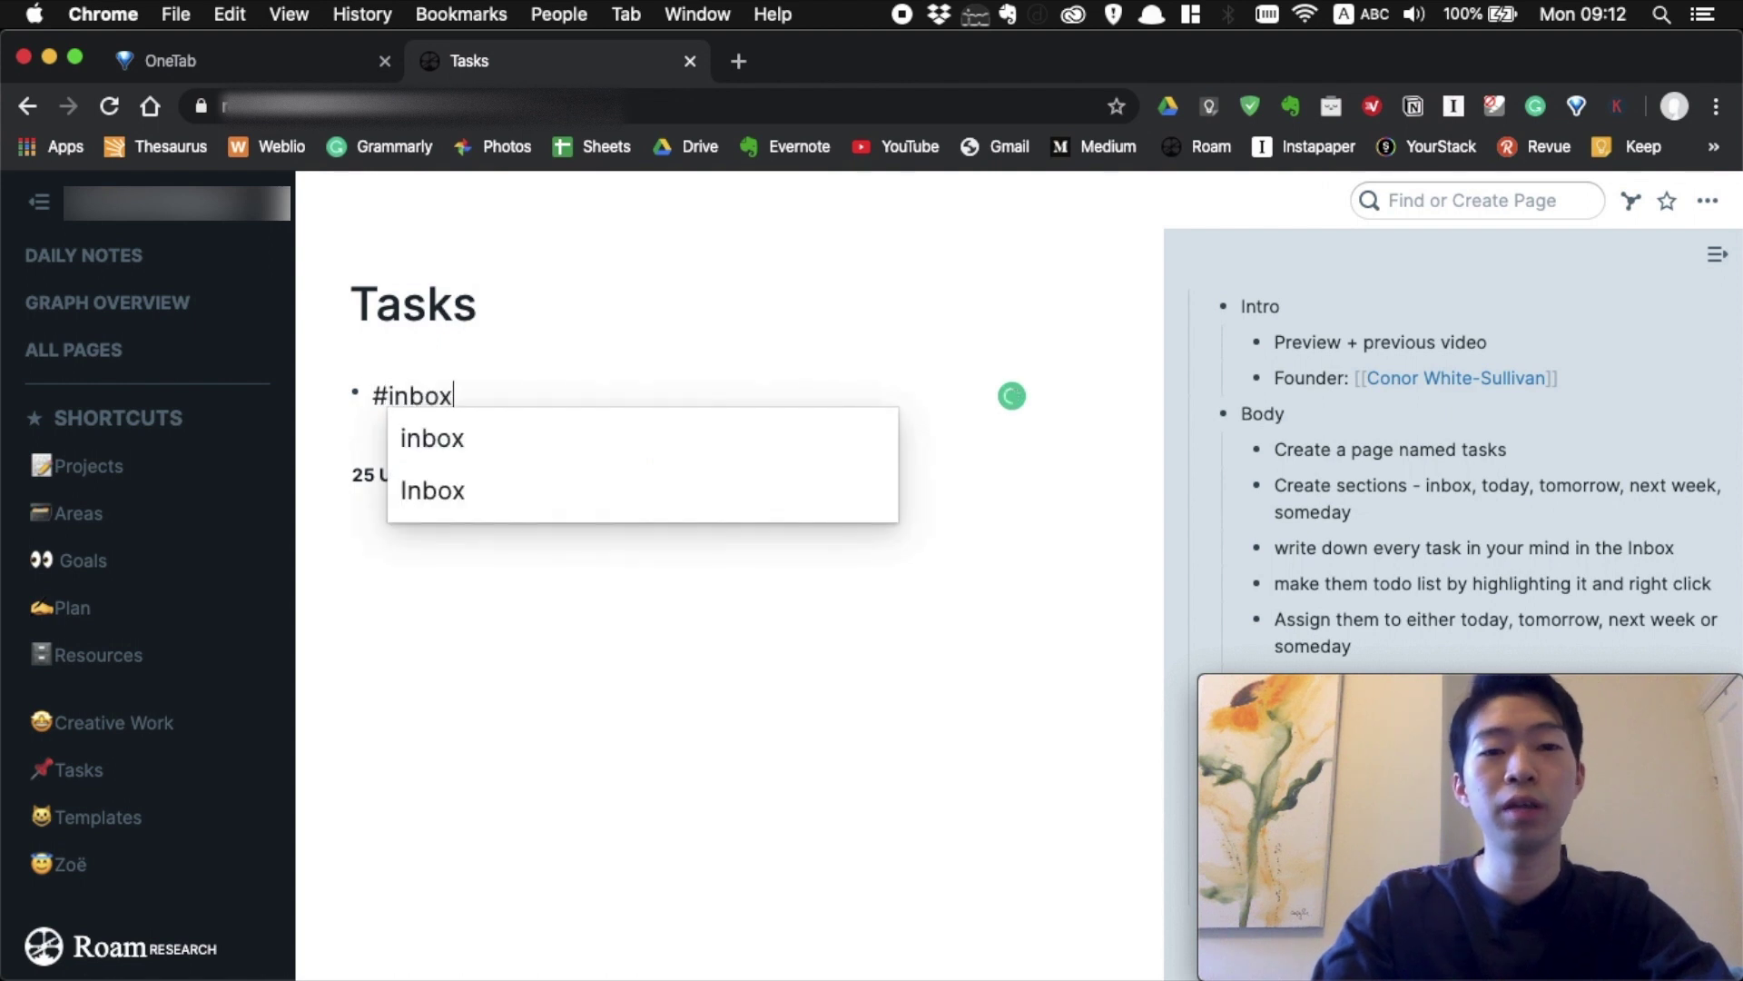
pyautogui.press('Return')
pyautogui.press('Return')
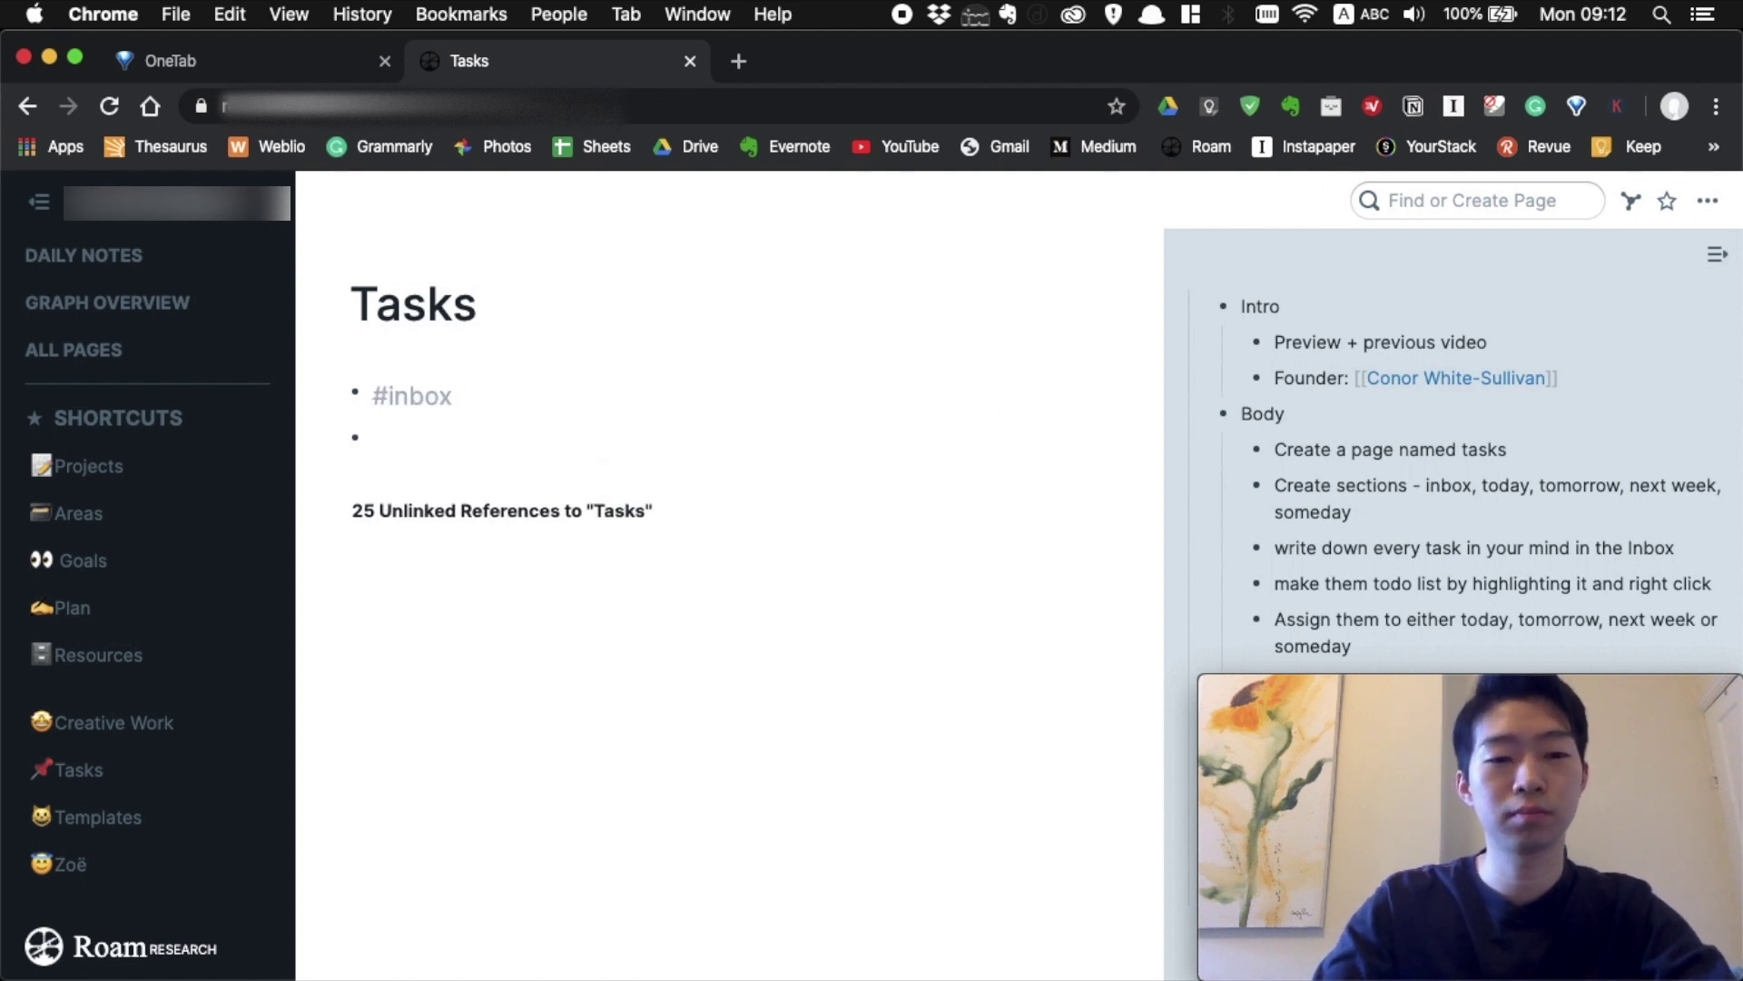
pyautogui.write('#today')
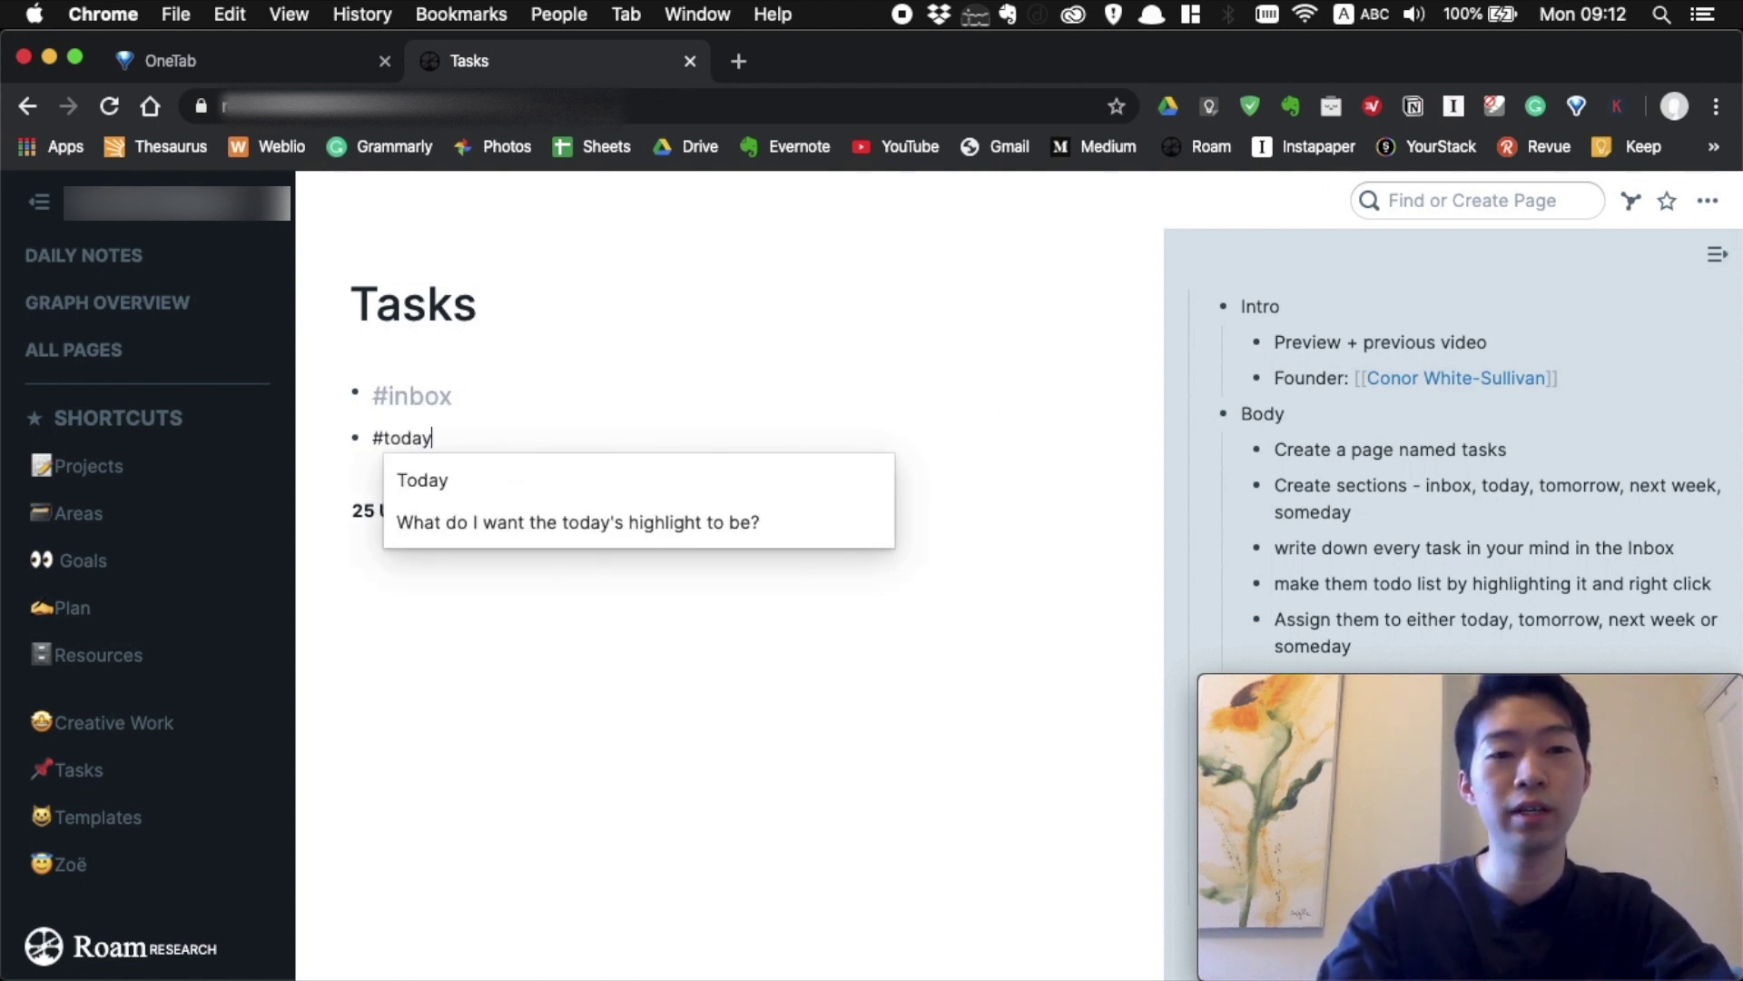
pyautogui.press('Return')
pyautogui.press('Return')
# Add three more top-level bullets below #today, tagged #tomorrow, #nextweek and #somday.
pyautogui.write('#')
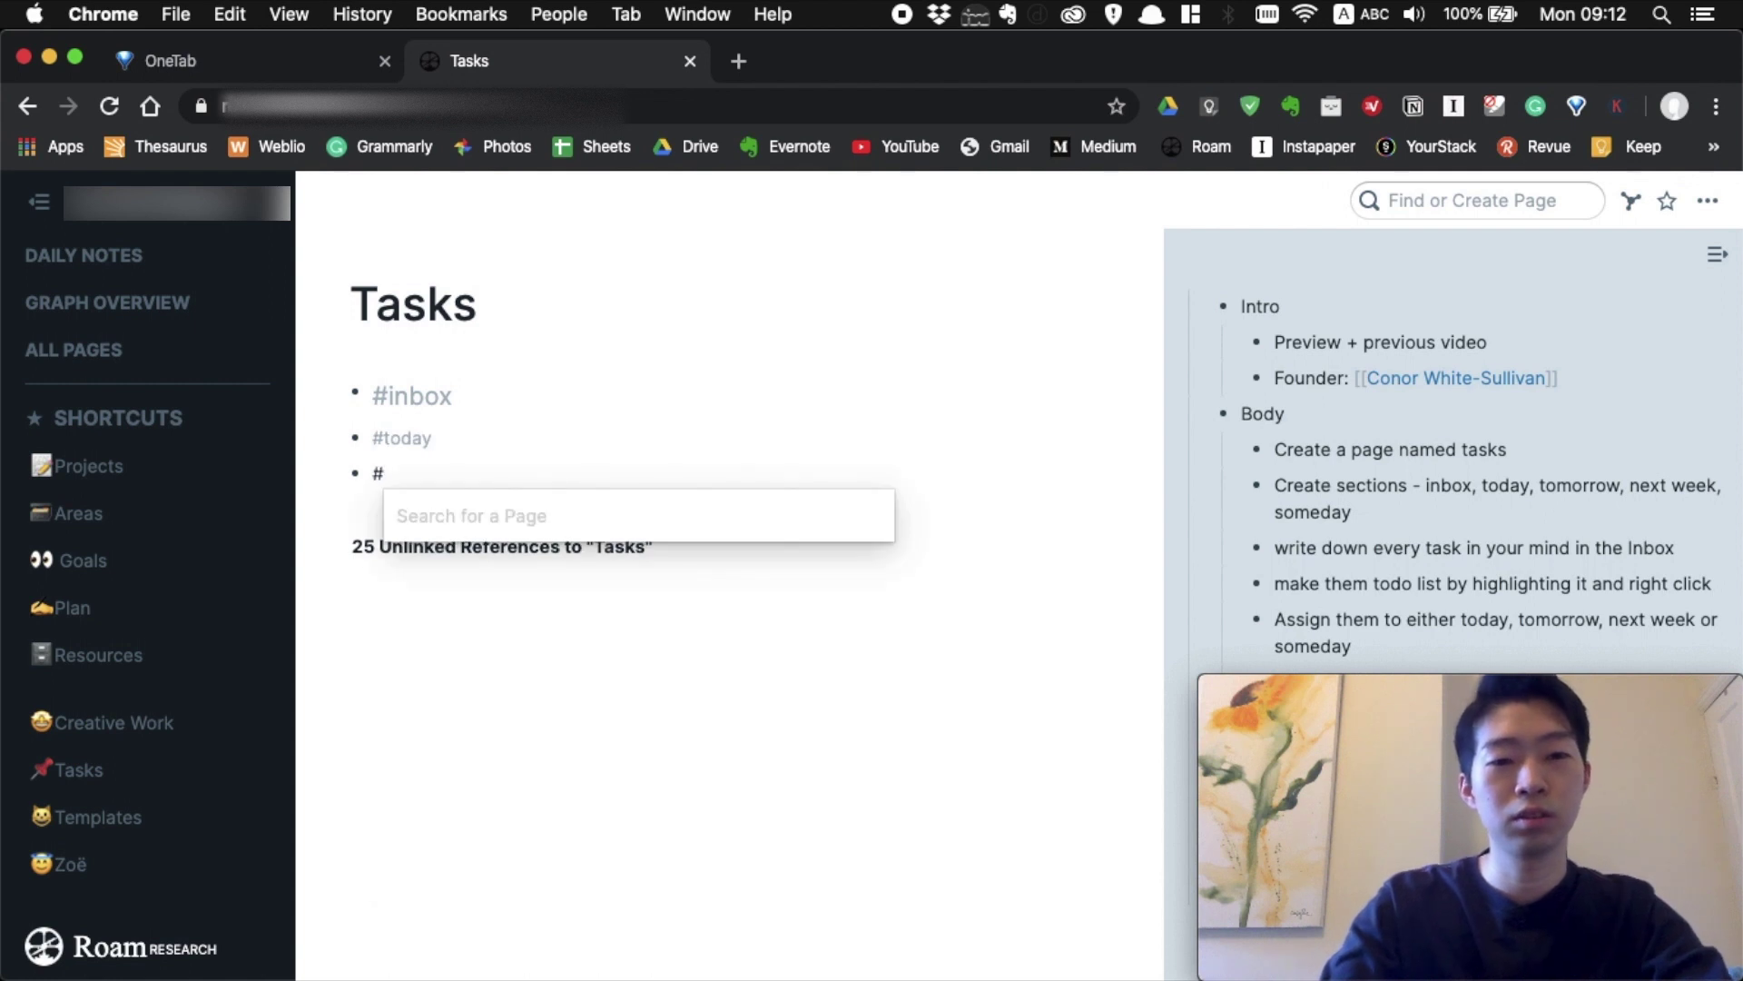
pyautogui.write('tomorrow')
pyautogui.press('Return')
pyautogui.press('Return')
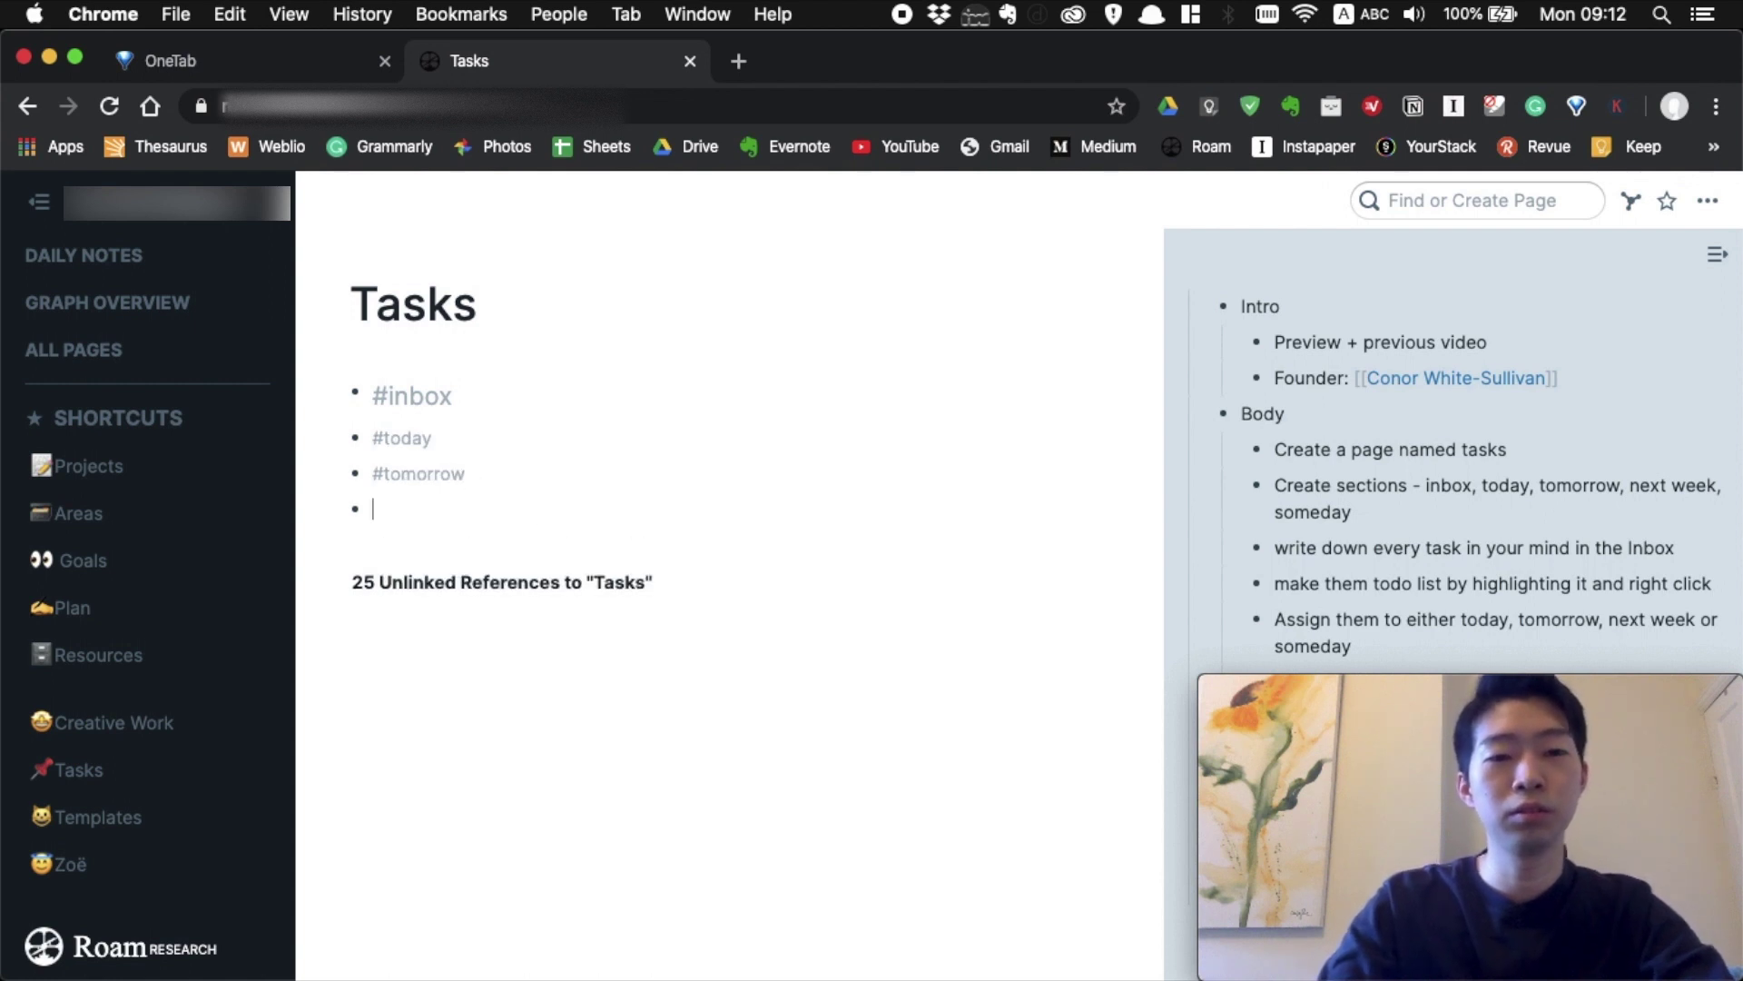
pyautogui.write('#next')
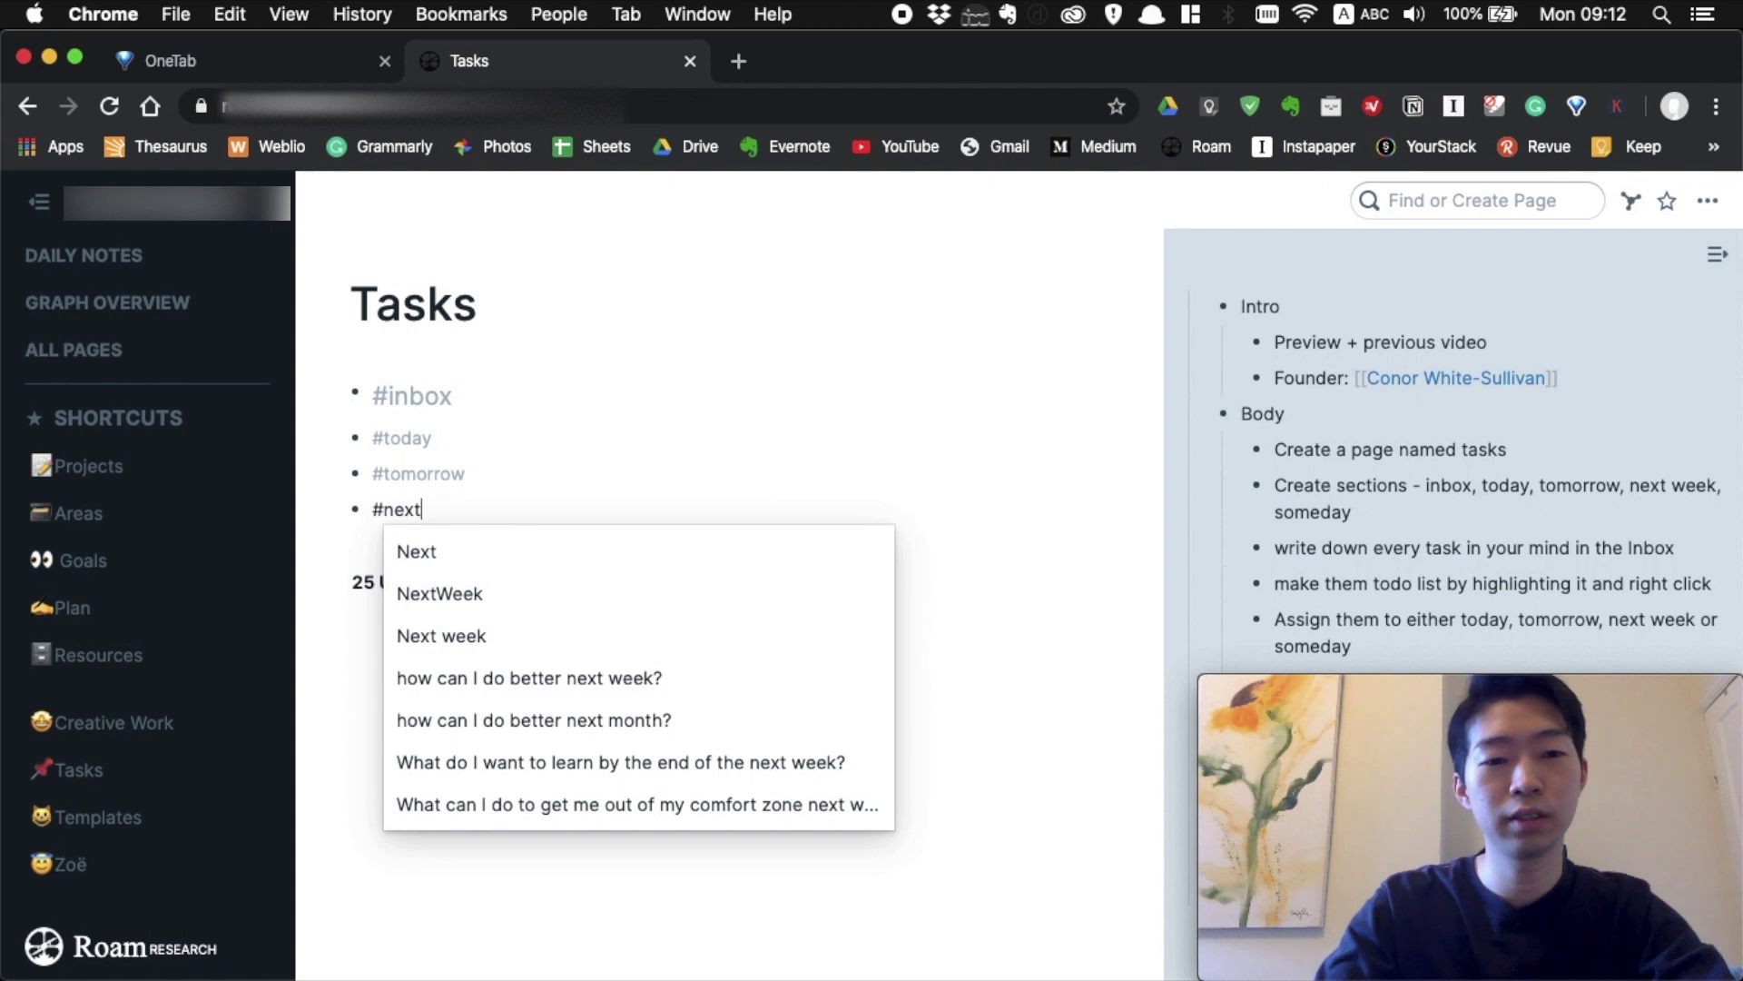
pyautogui.write('week')
pyautogui.press('Return')
pyautogui.press('Return')
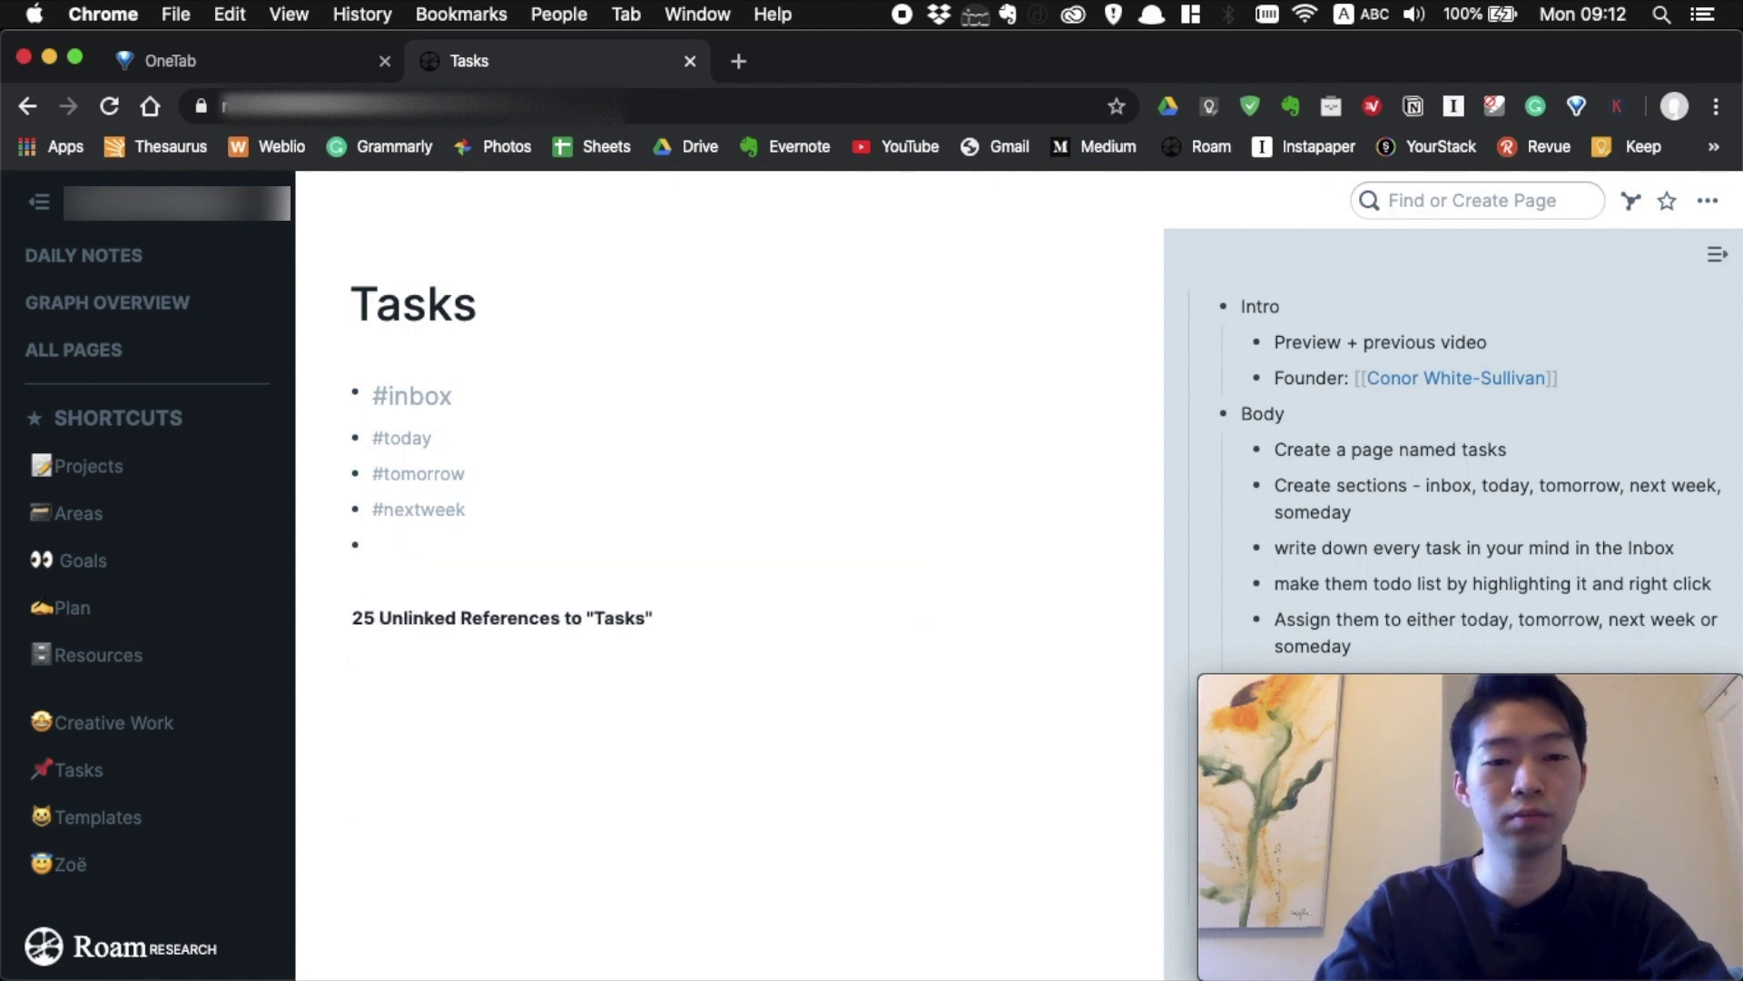
pyautogui.write('#somday')
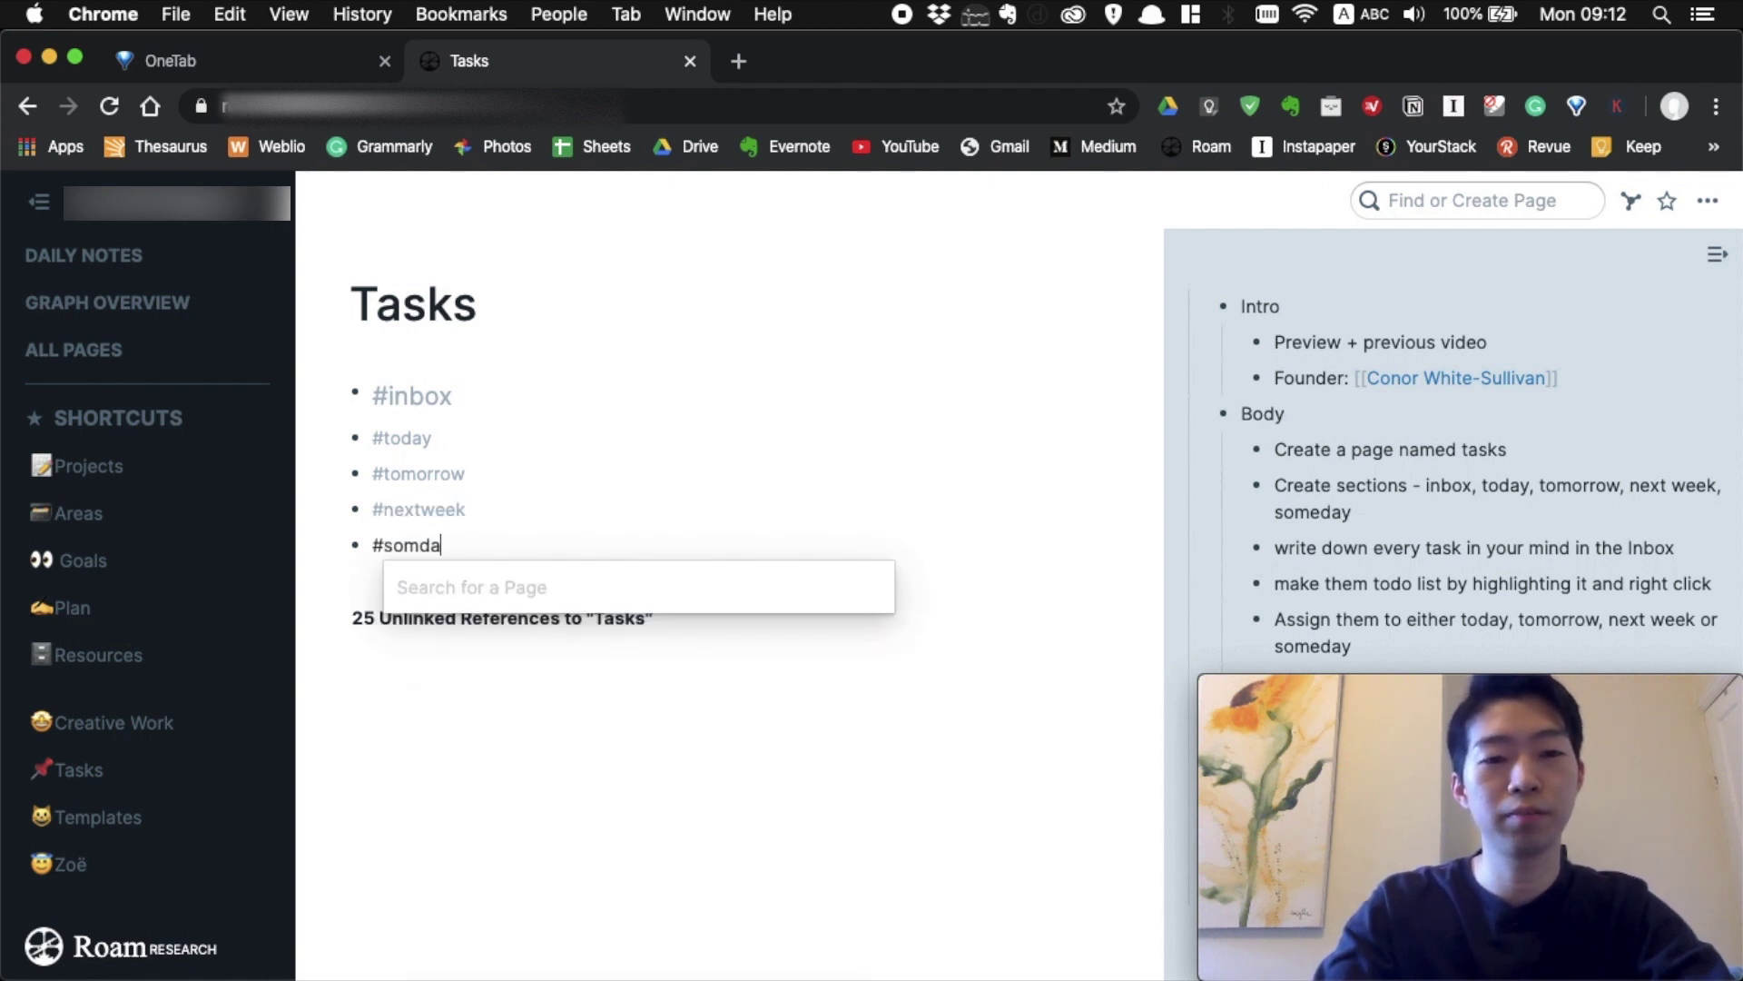
pyautogui.click(518, 433)
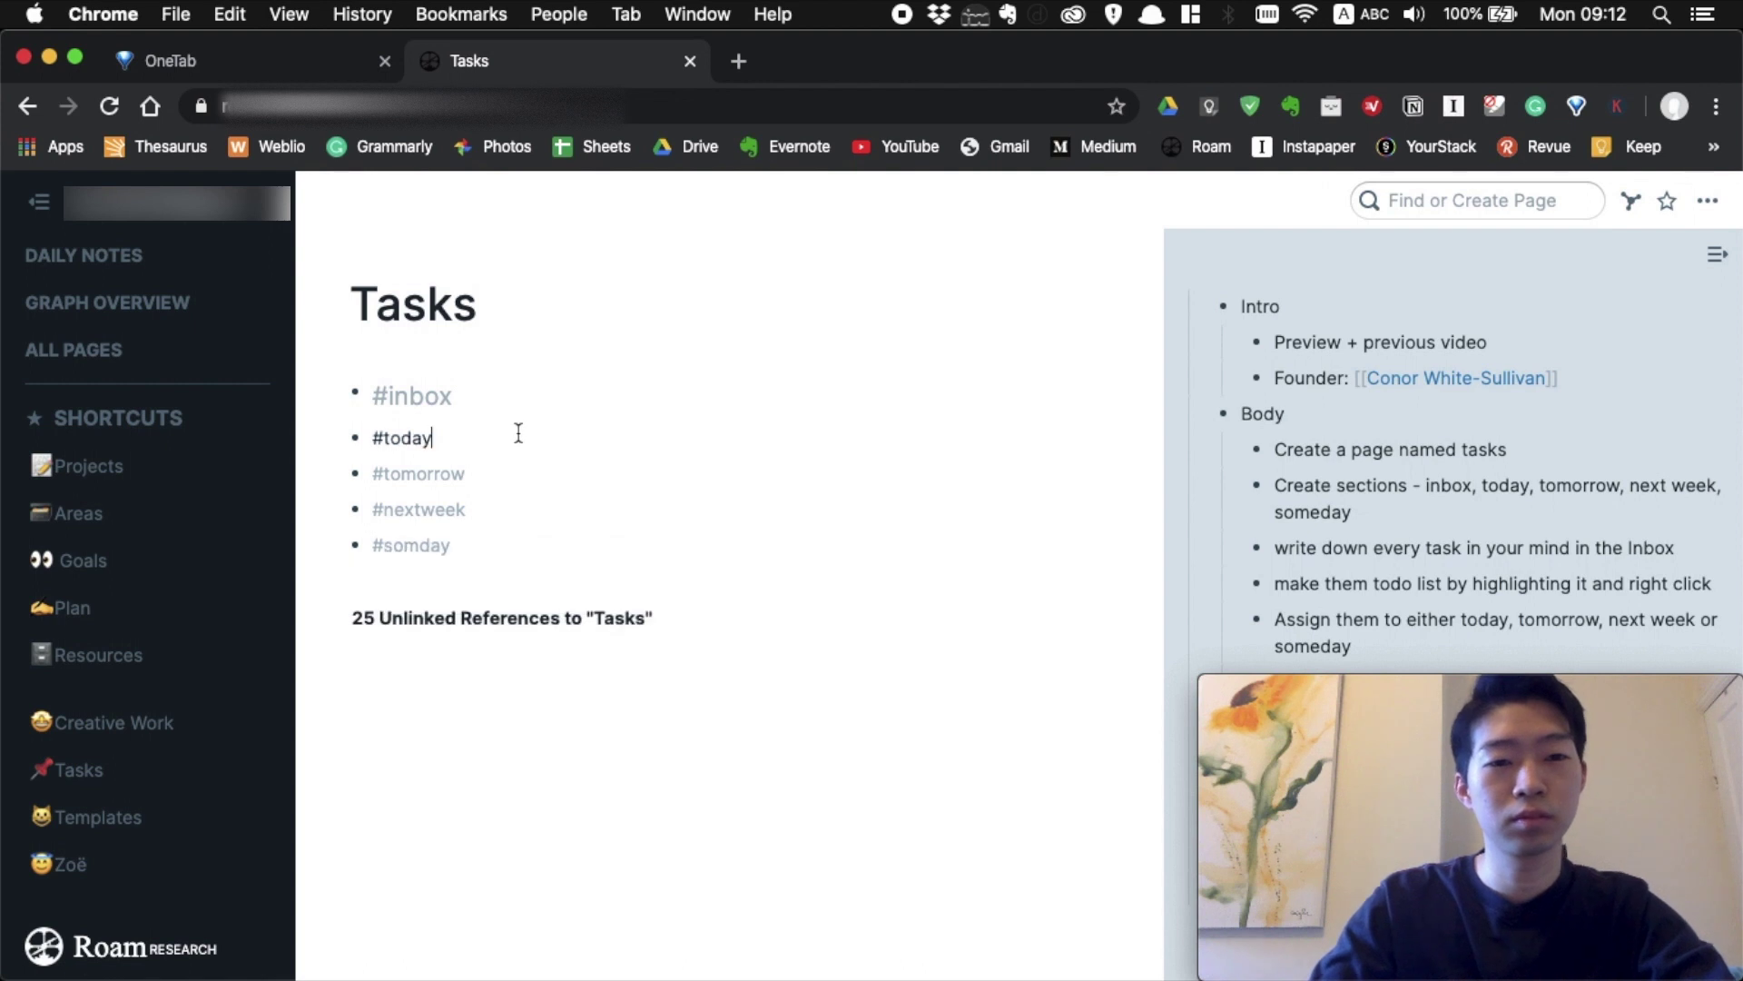
# Correct the spelling of the last section tag to #someday.
pyautogui.click(487, 541)
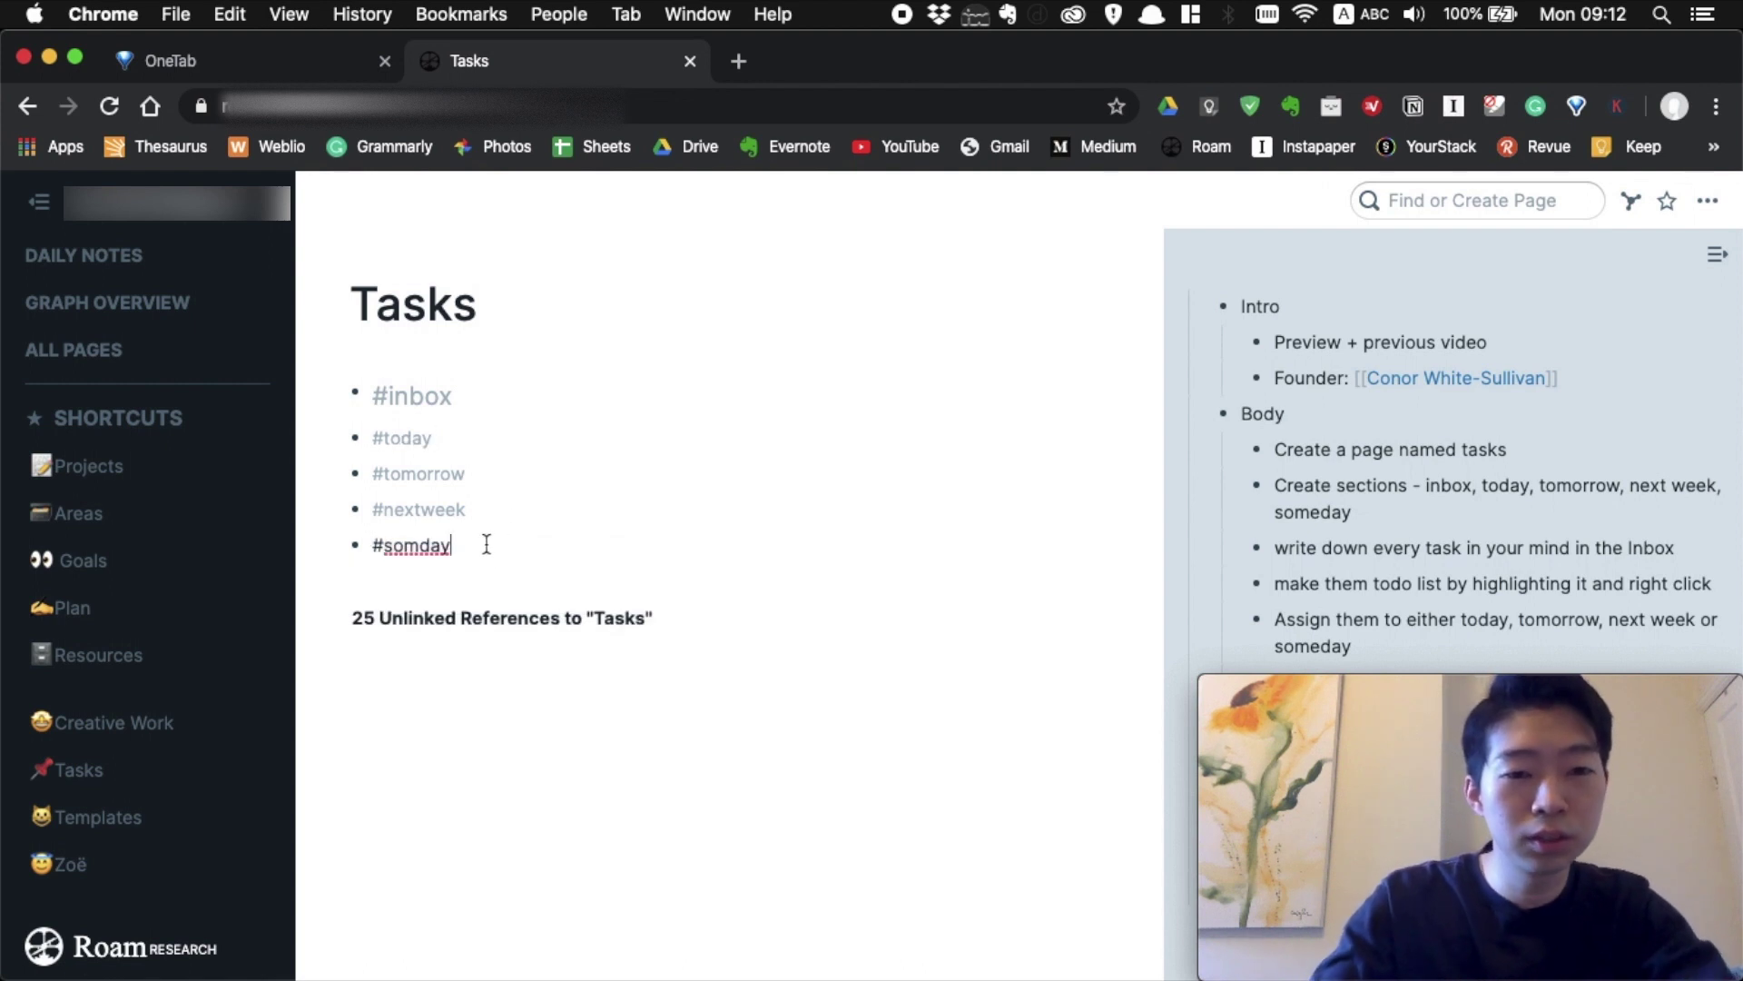
pyautogui.press('Left')
pyautogui.press('Left')
pyautogui.press('Left')
pyautogui.write('e')
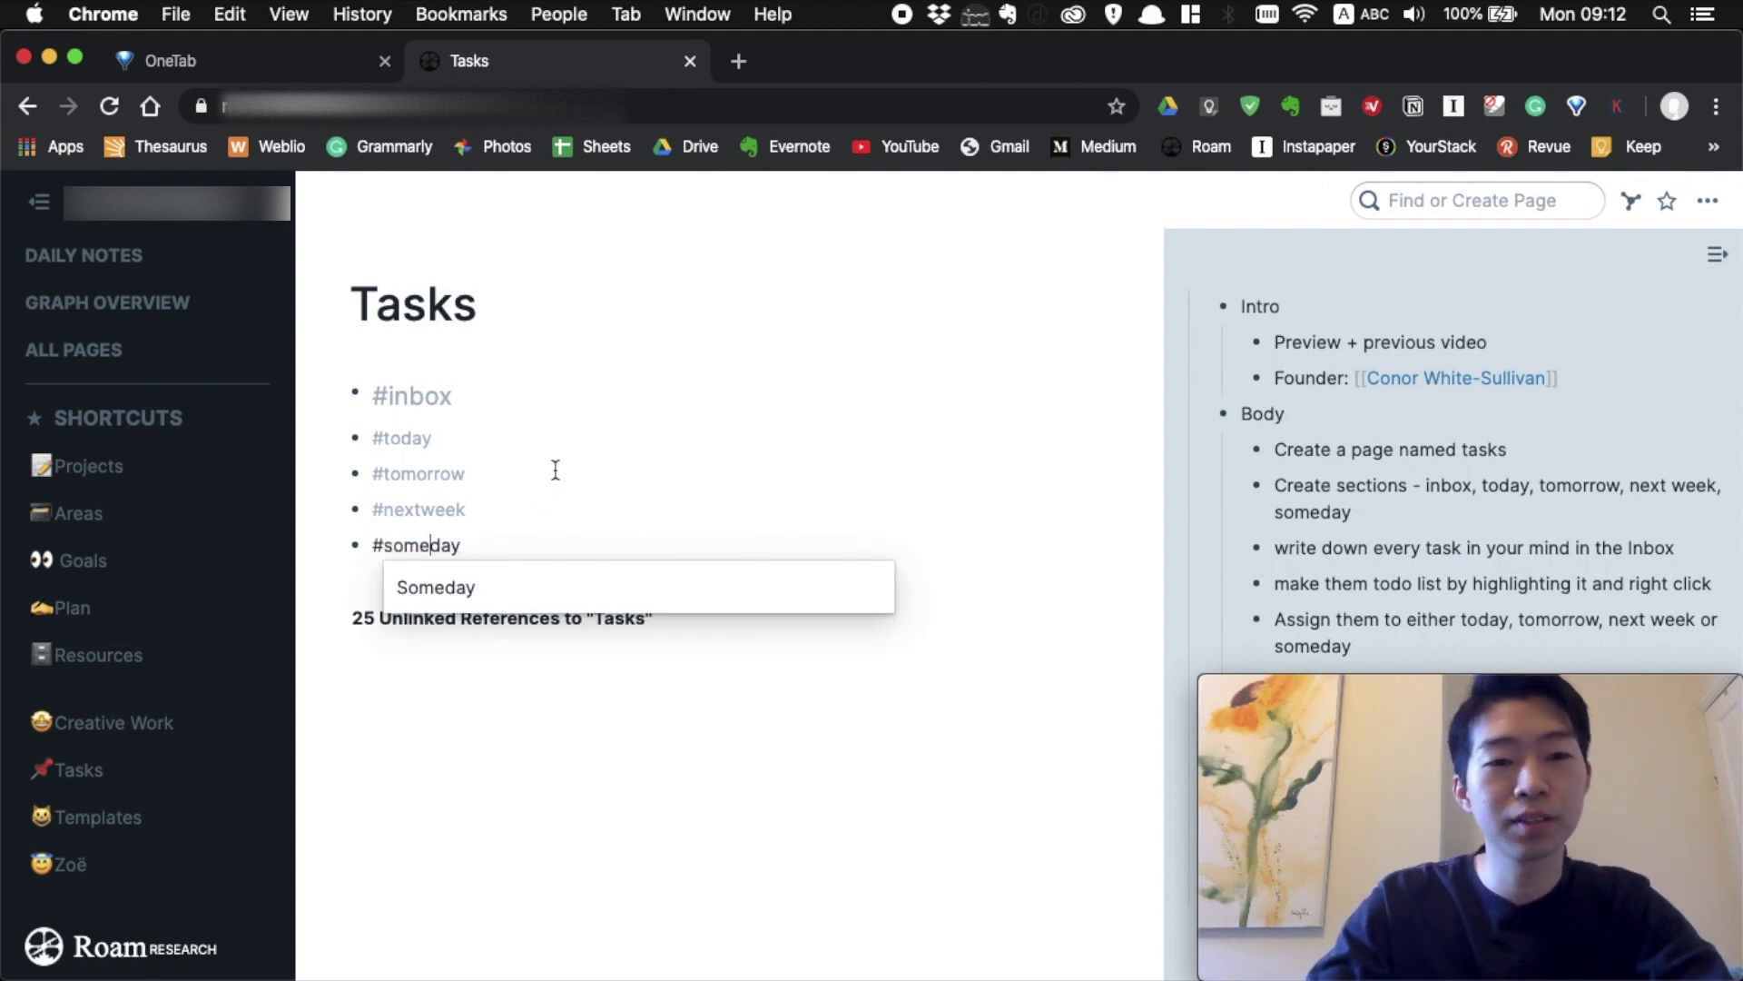
# Format the #today, #tomorrow, #nextweek and #someday bullets as level-2 headings.
pyautogui.click(474, 442)
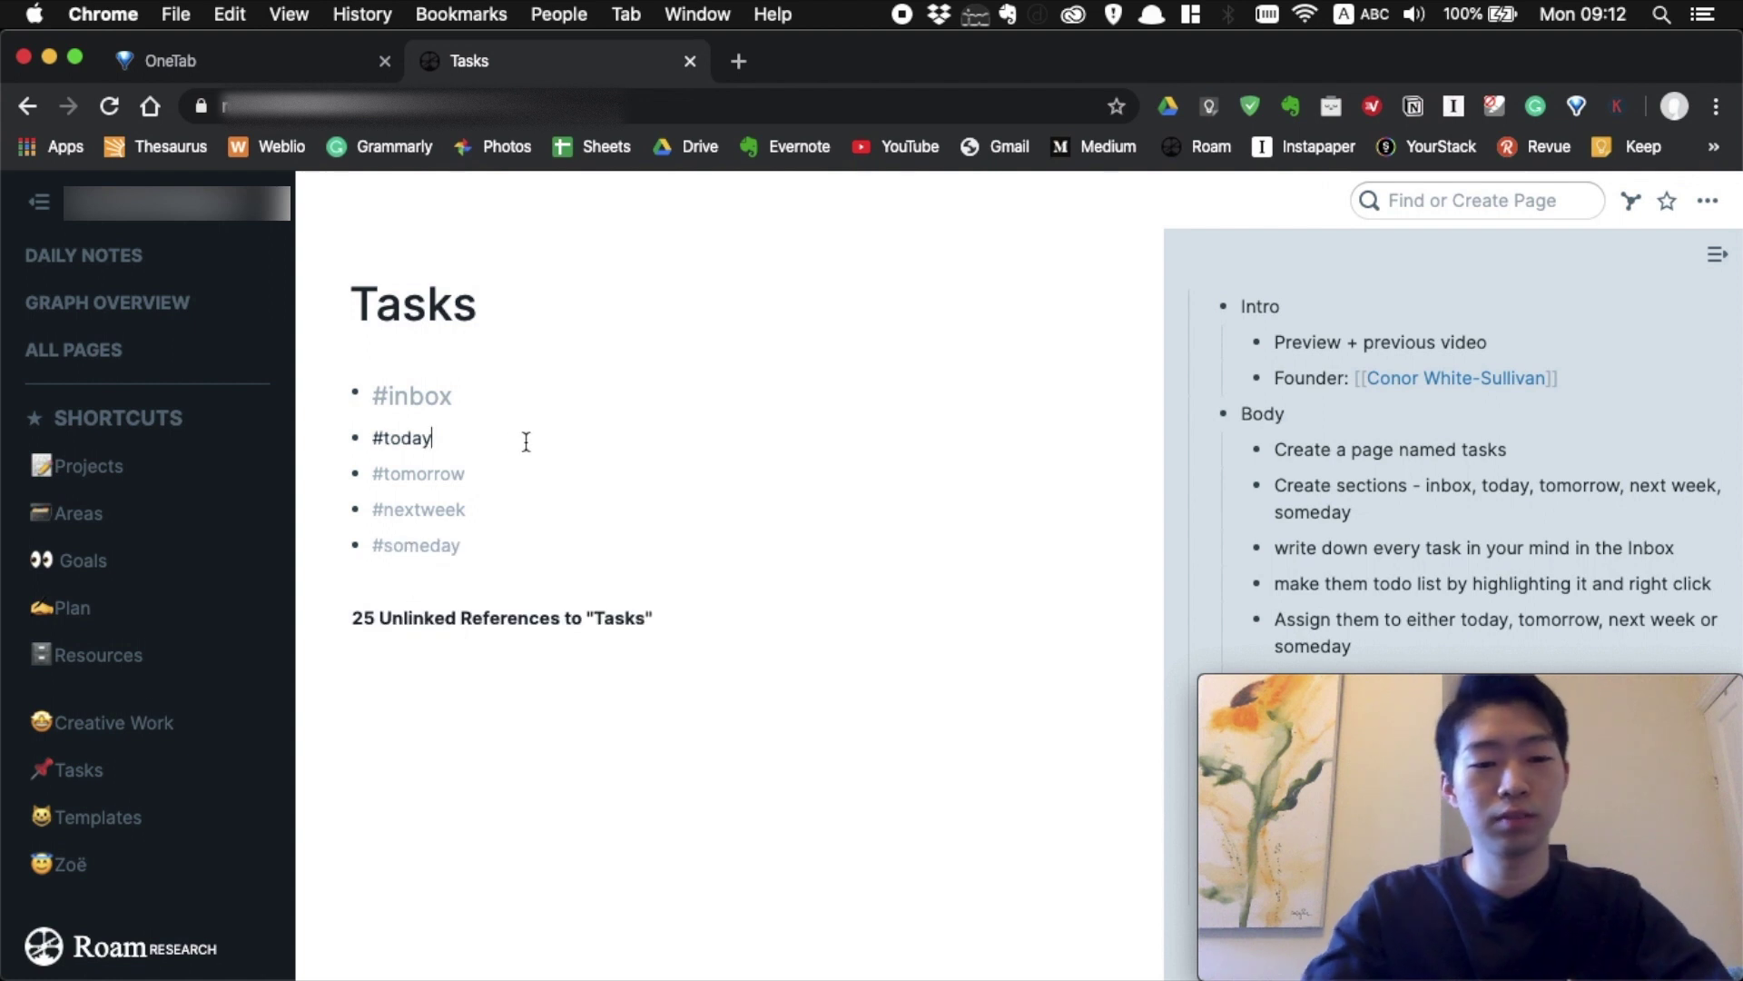
pyautogui.press('super+alt+2')
pyautogui.press('Down')
pyautogui.press('super+alt+2')
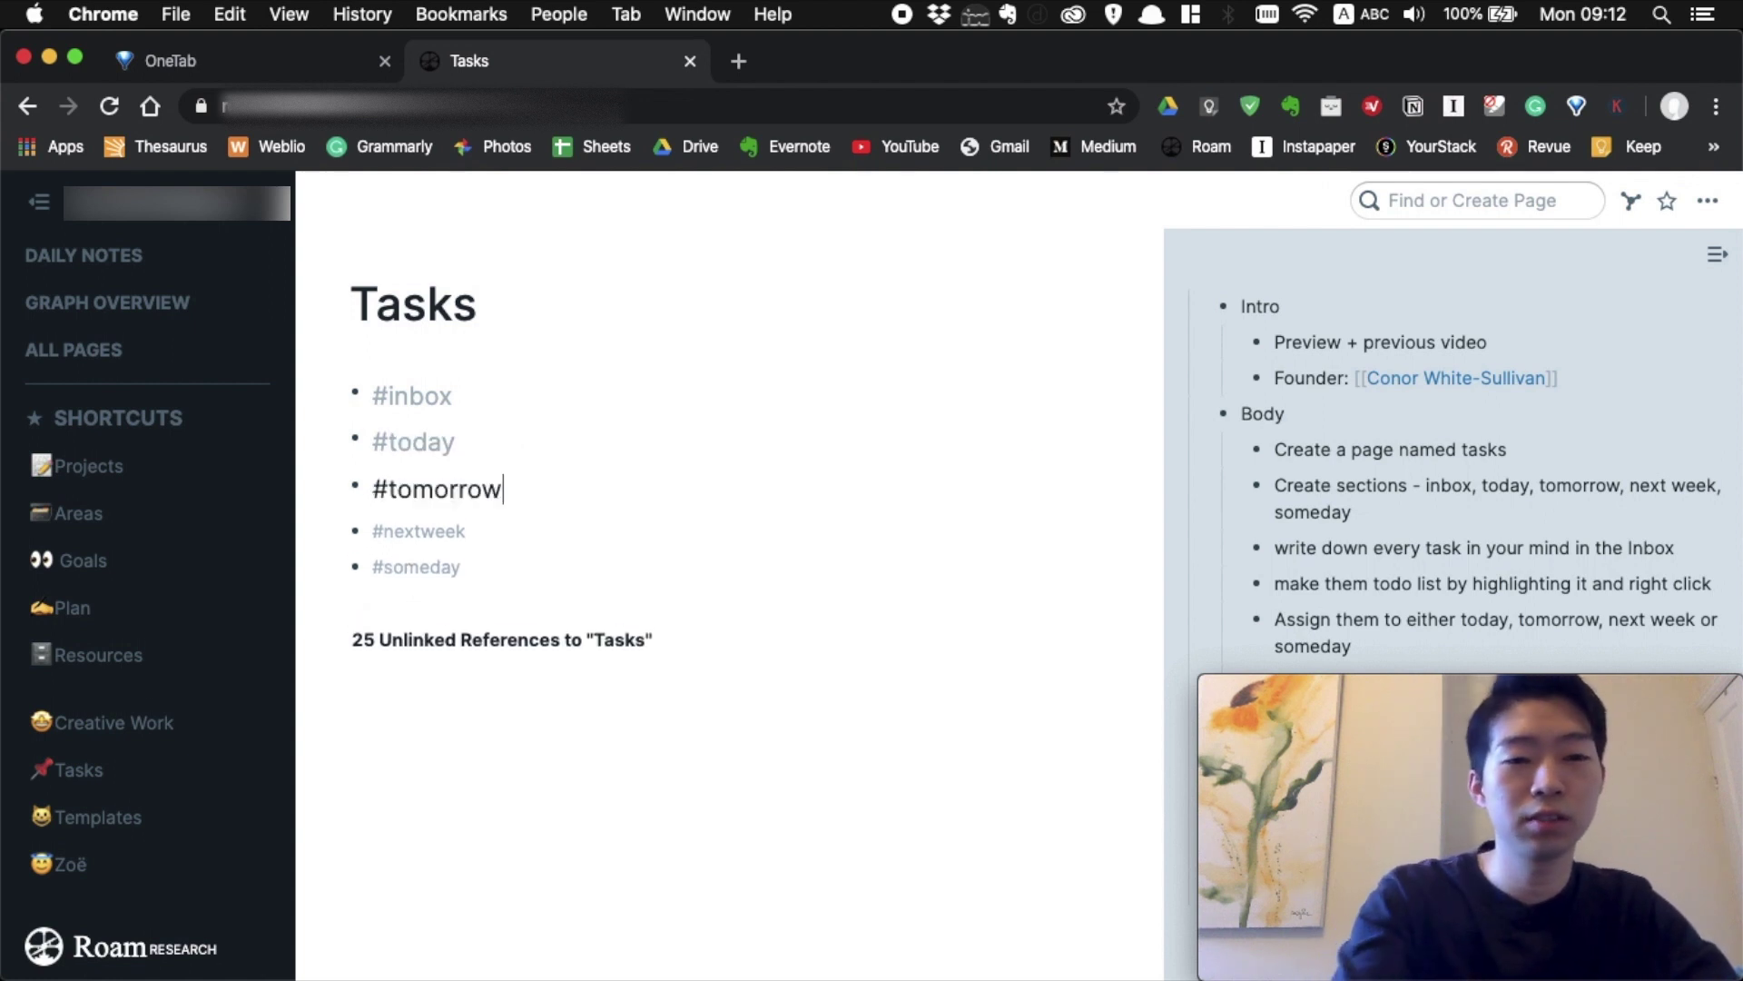
pyautogui.press('Down')
pyautogui.press('super+alt+2')
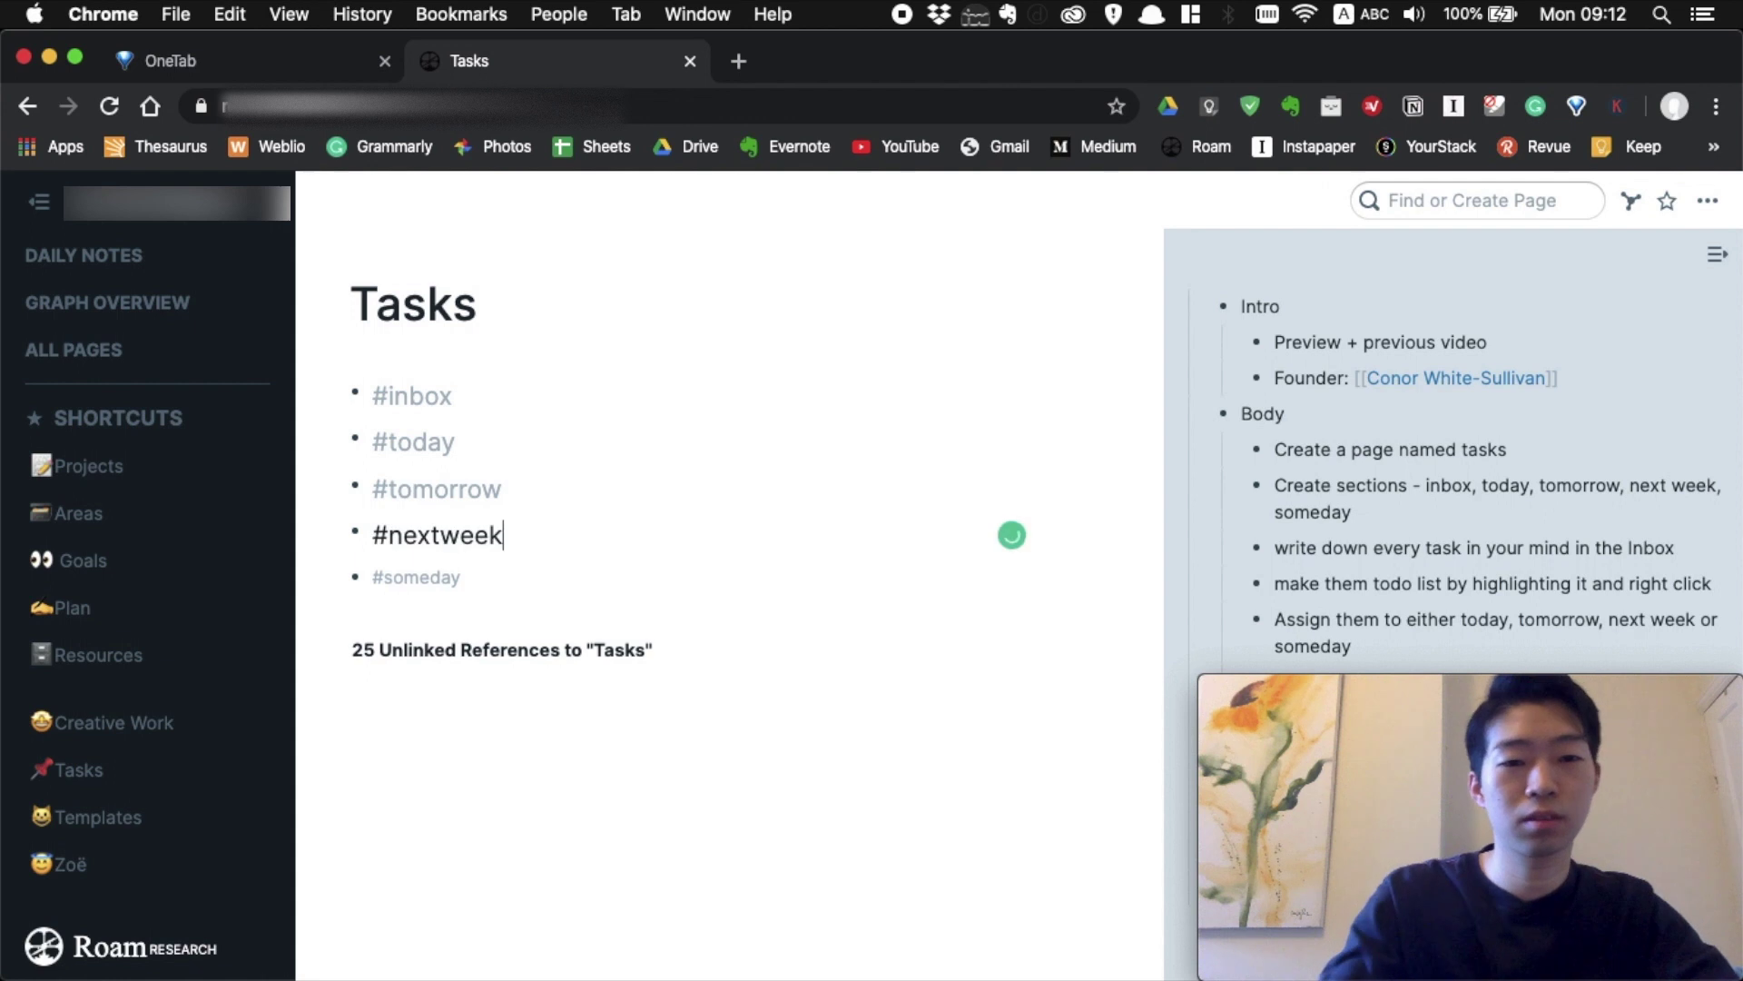
pyautogui.press('Down')
pyautogui.press('super+alt+2')
# Nest three bullets under #inbox, reading task1, task2 and task3.
pyautogui.press('Up')
pyautogui.press('Up')
pyautogui.press('Up')
pyautogui.press('Up')
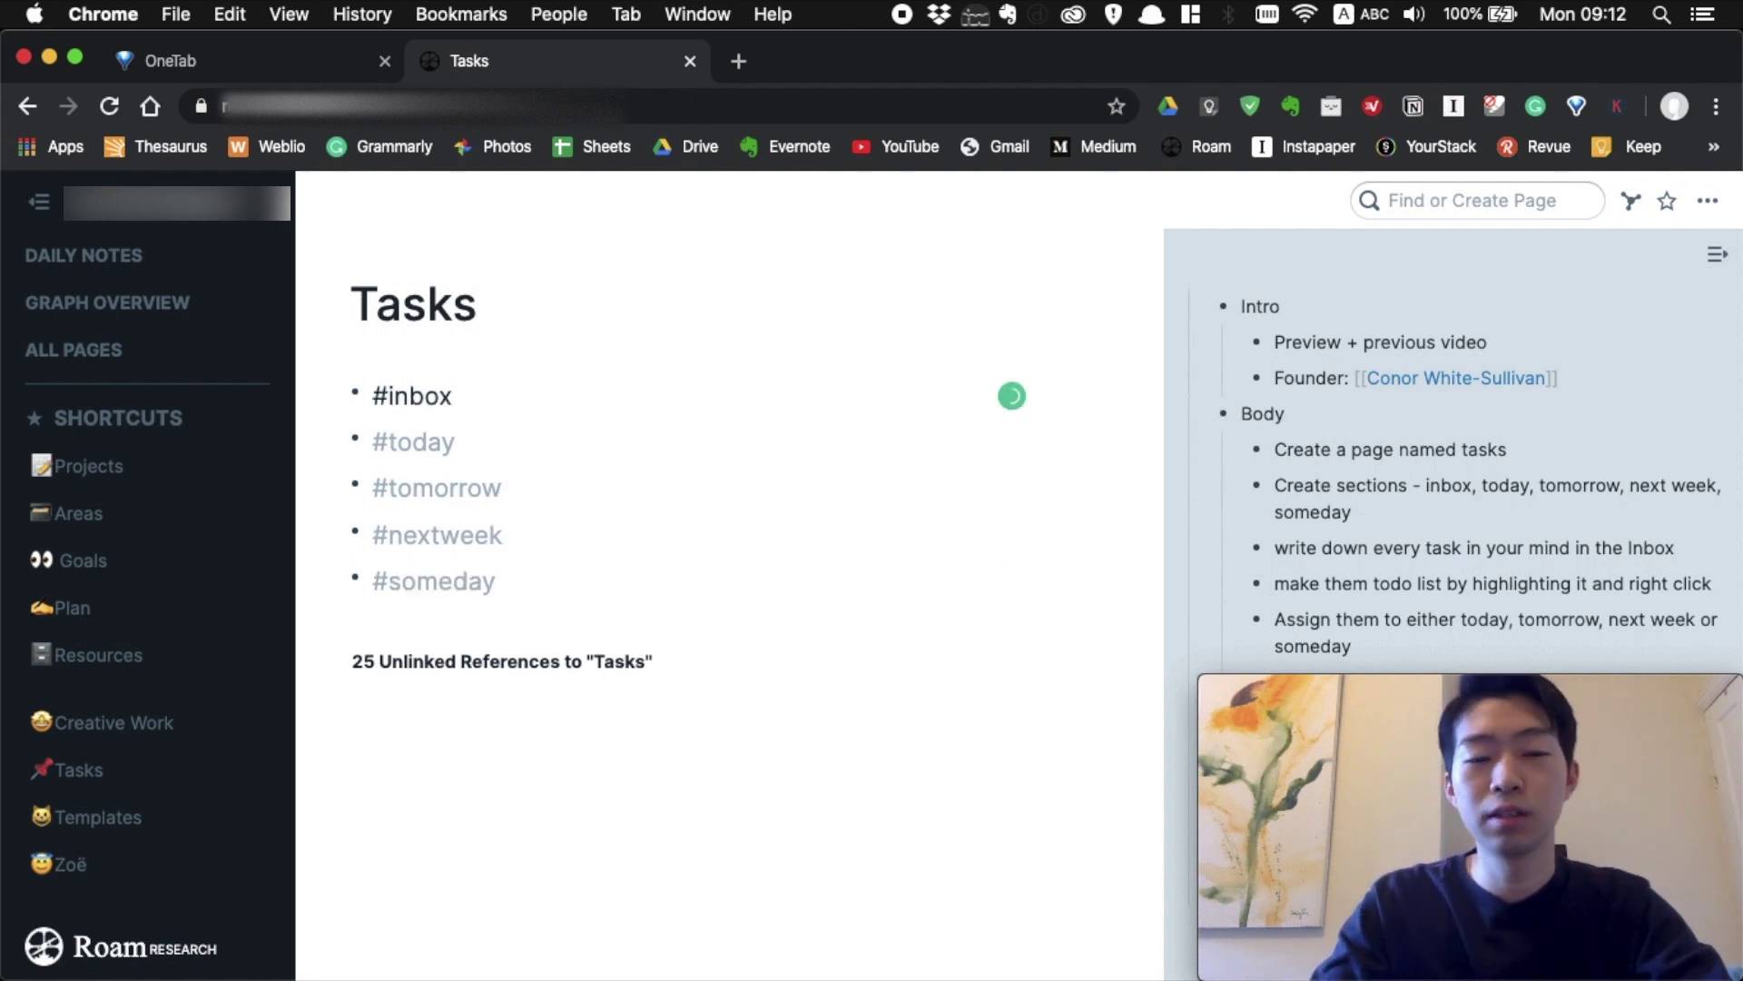
pyautogui.press('Return')
pyautogui.press('Tab')
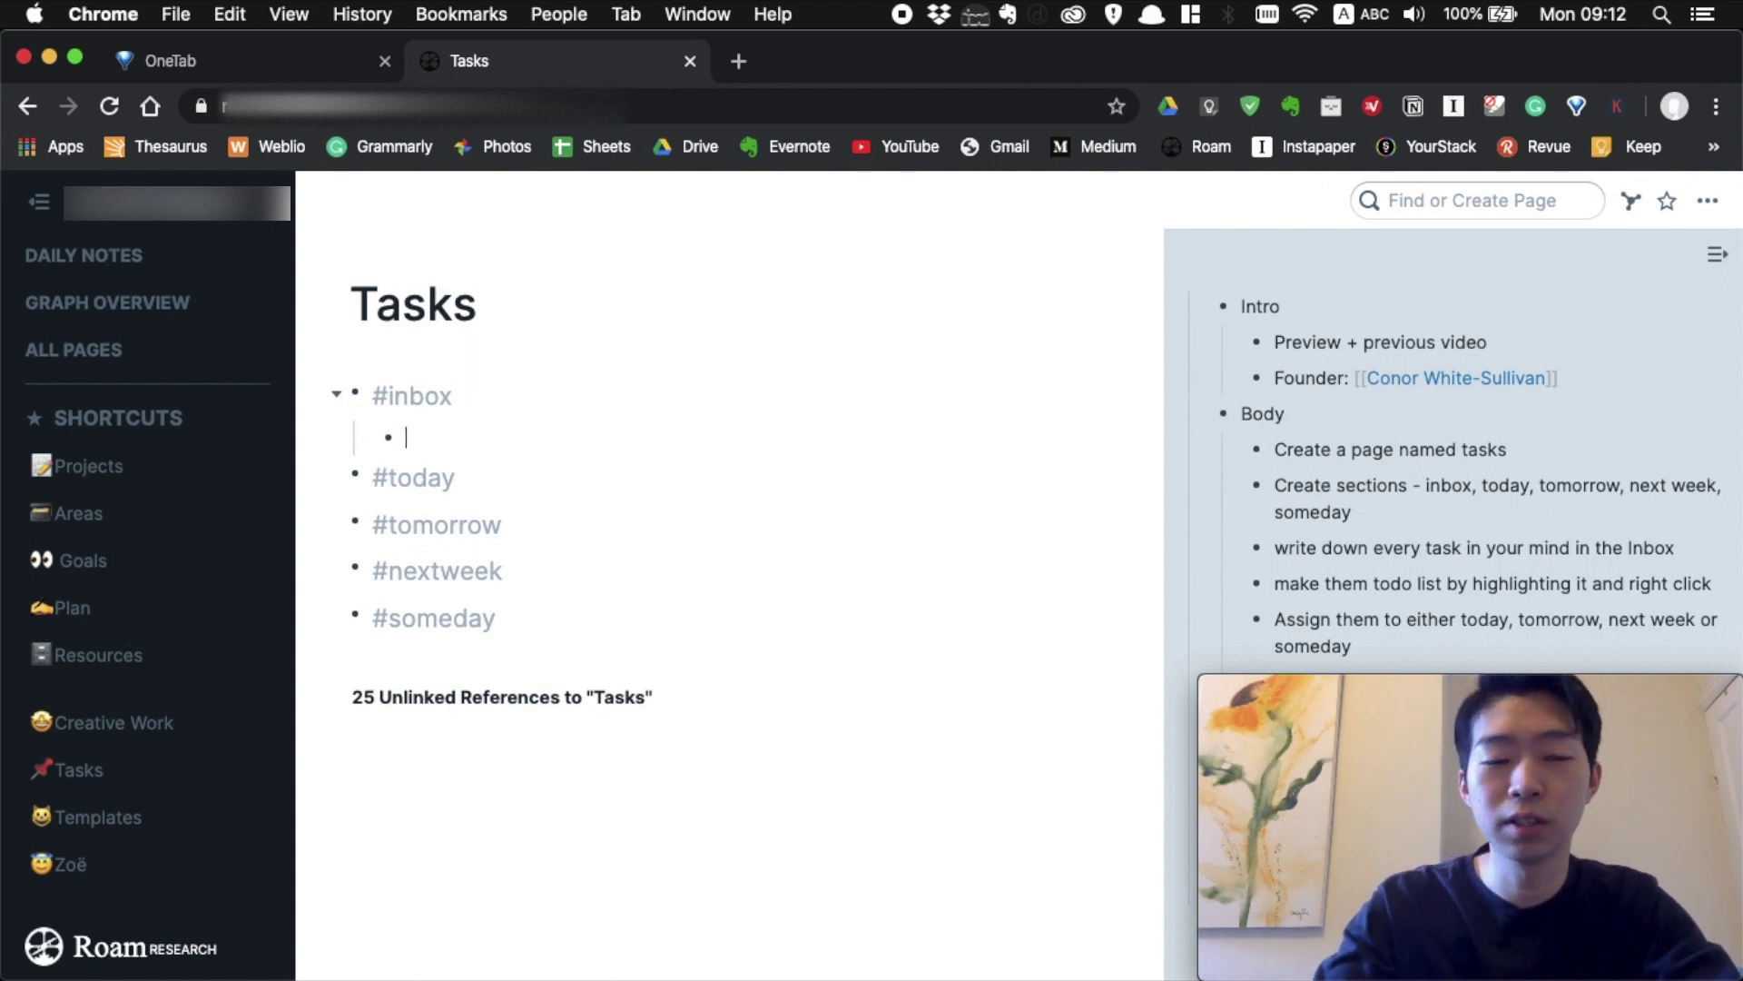
pyautogui.write('task1')
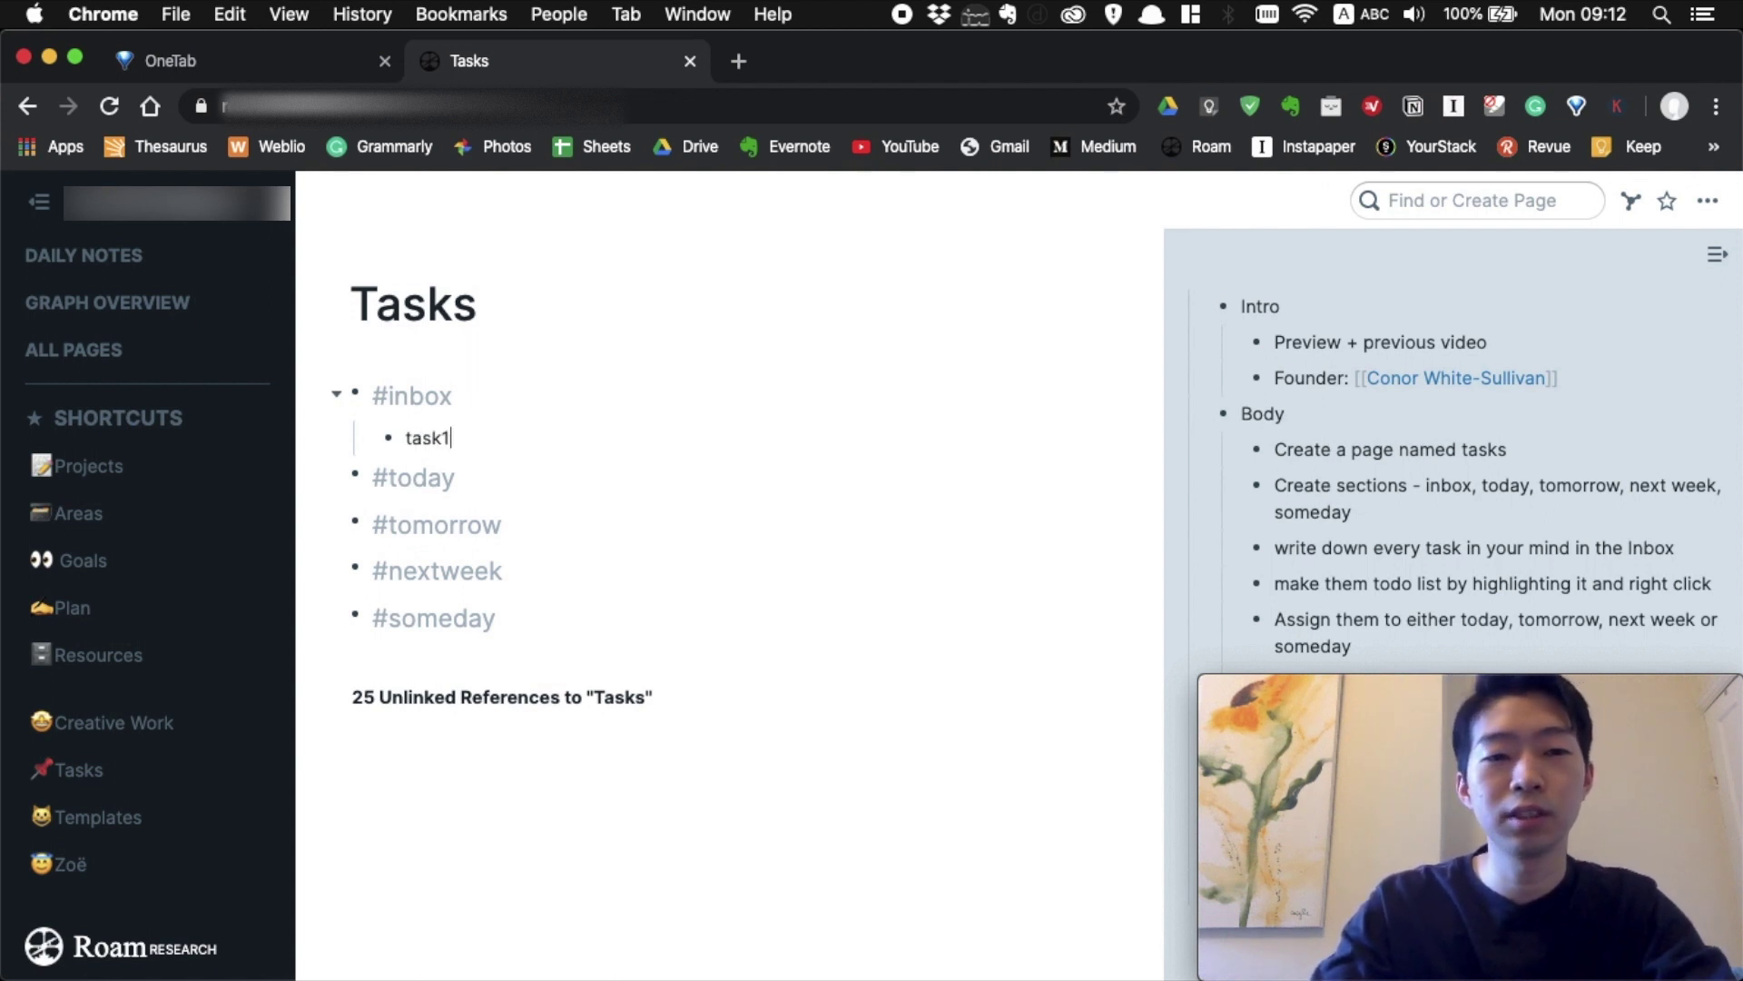
pyautogui.press('Return')
pyautogui.write('task2')
pyautogui.press('Return')
pyautogui.write('task3')
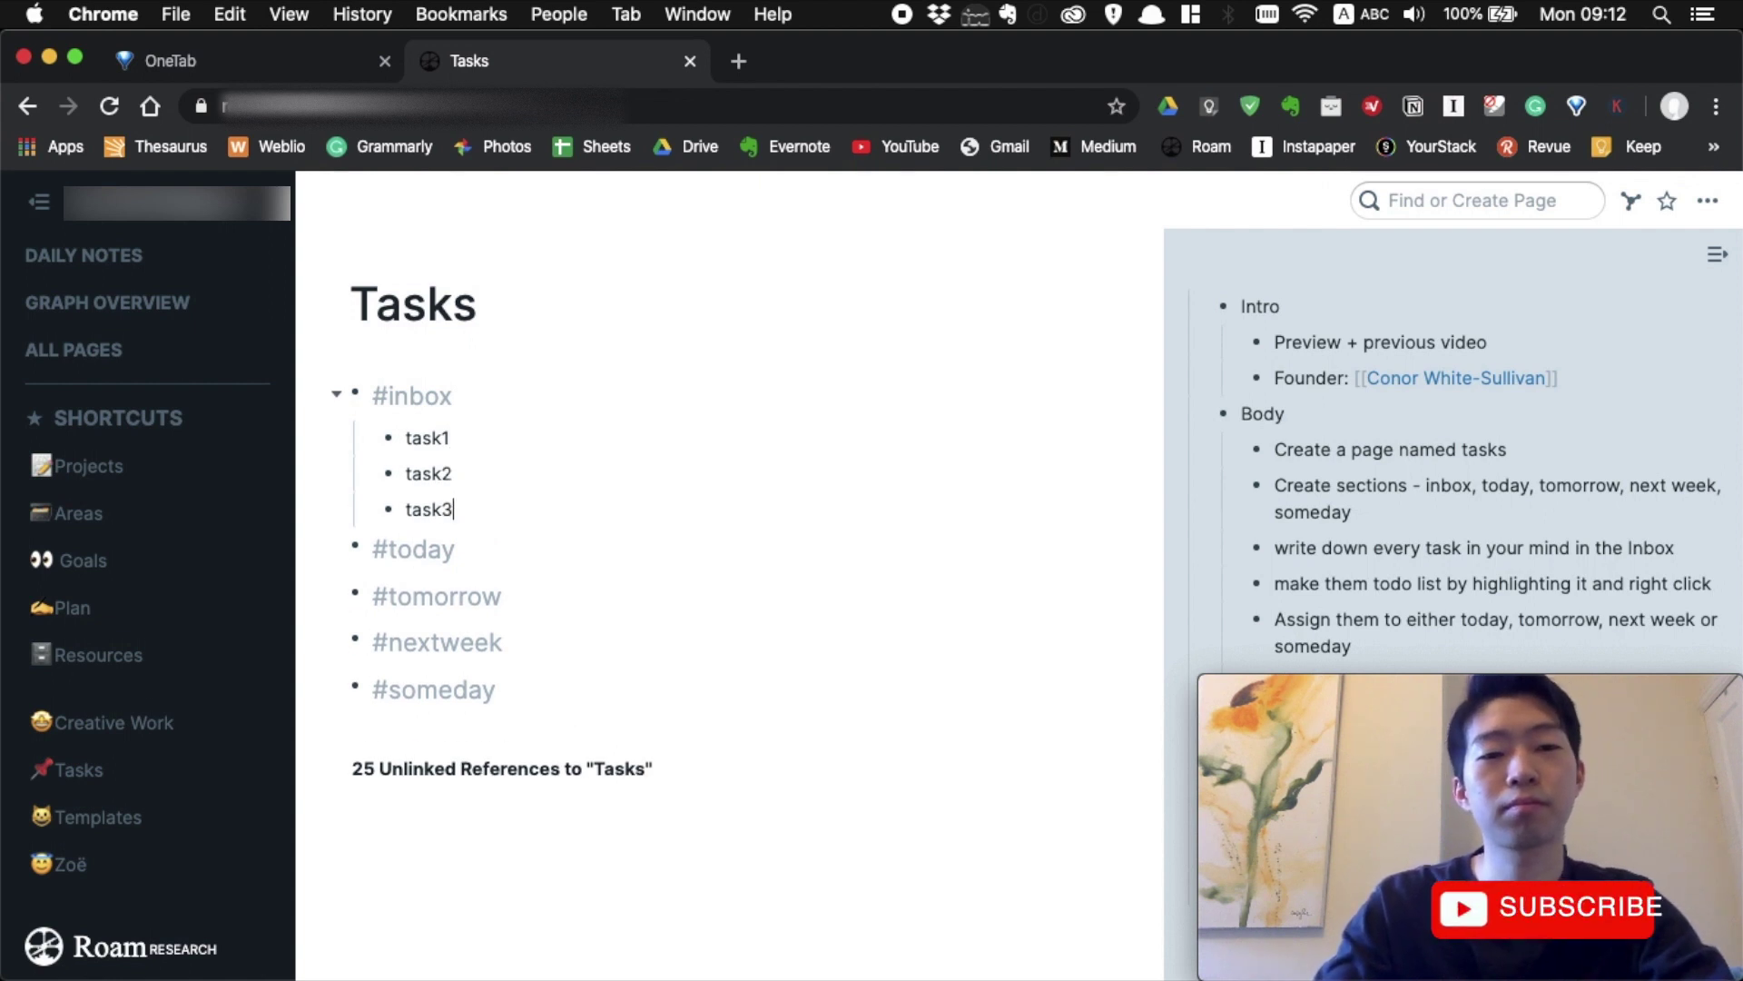
# Add three more nested bullets under #inbox, reading task4, task5 and task6.
pyautogui.press('Return')
pyautogui.write('task4')
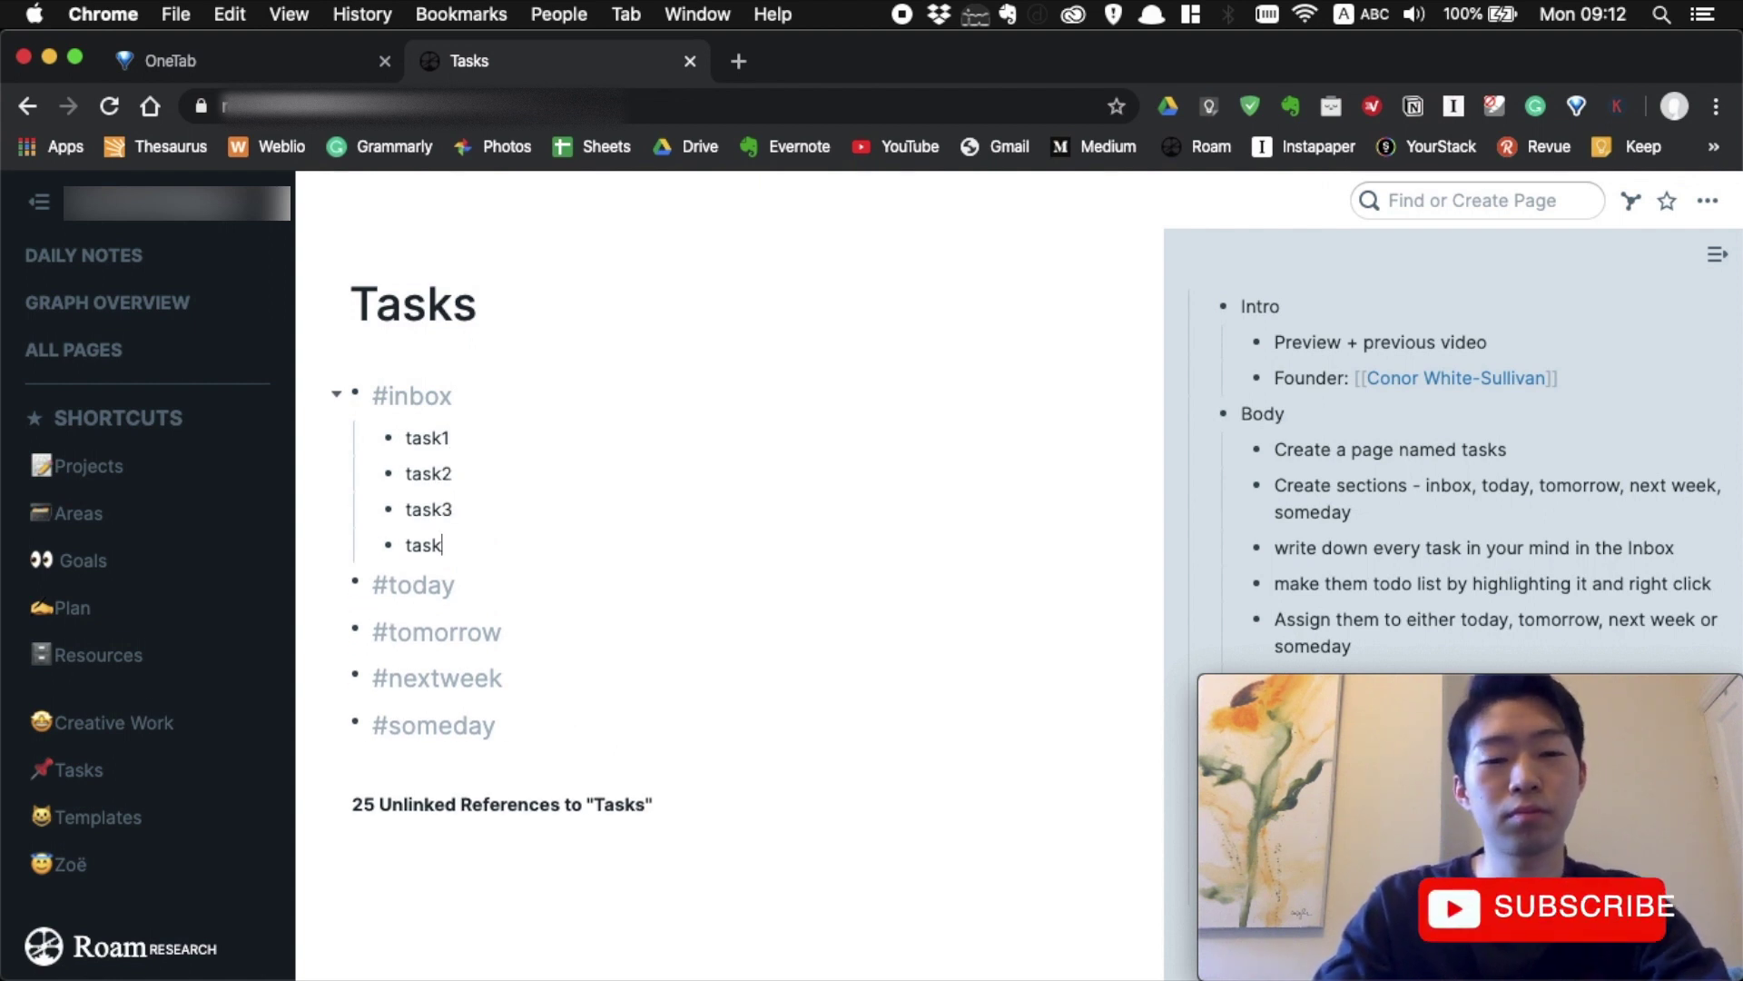
pyautogui.press('Return')
pyautogui.write('task5')
pyautogui.press('Return')
pyautogui.write('task')
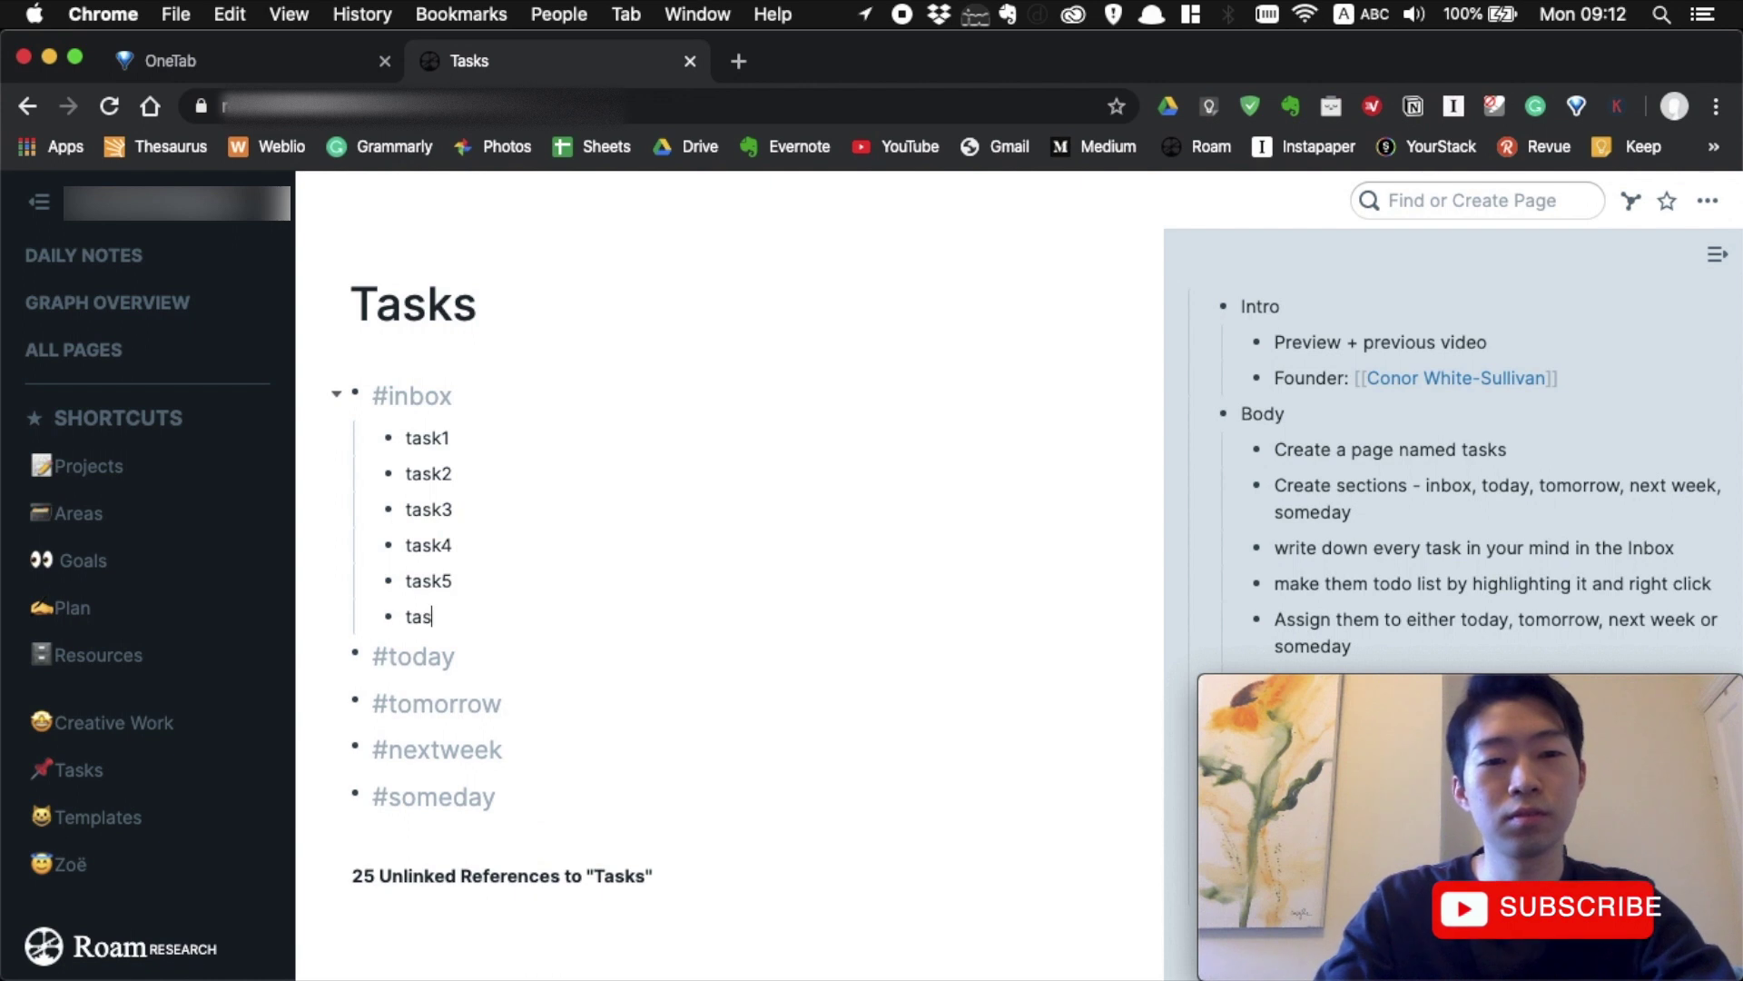
pyautogui.write('6')
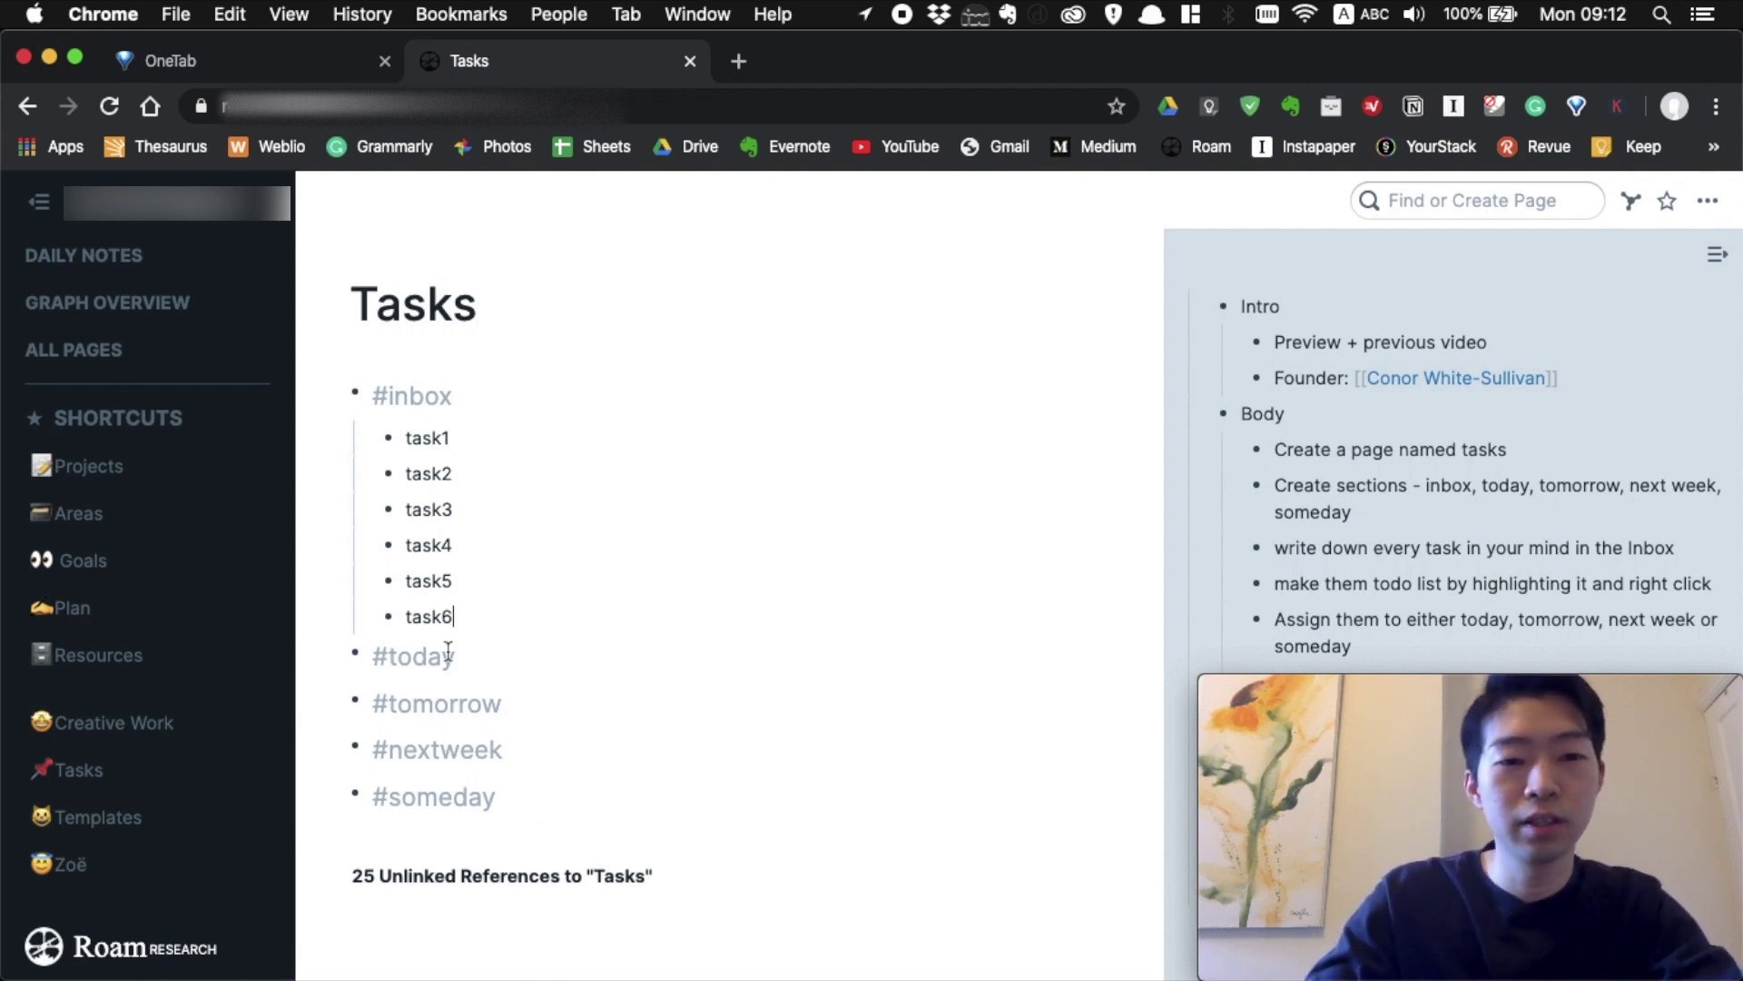
# Convert all six task bullets under #inbox into TODO checkboxes at once.
pyautogui.click(486, 620)
pyautogui.moveTo(487, 620); pyautogui.dragTo(362, 440)
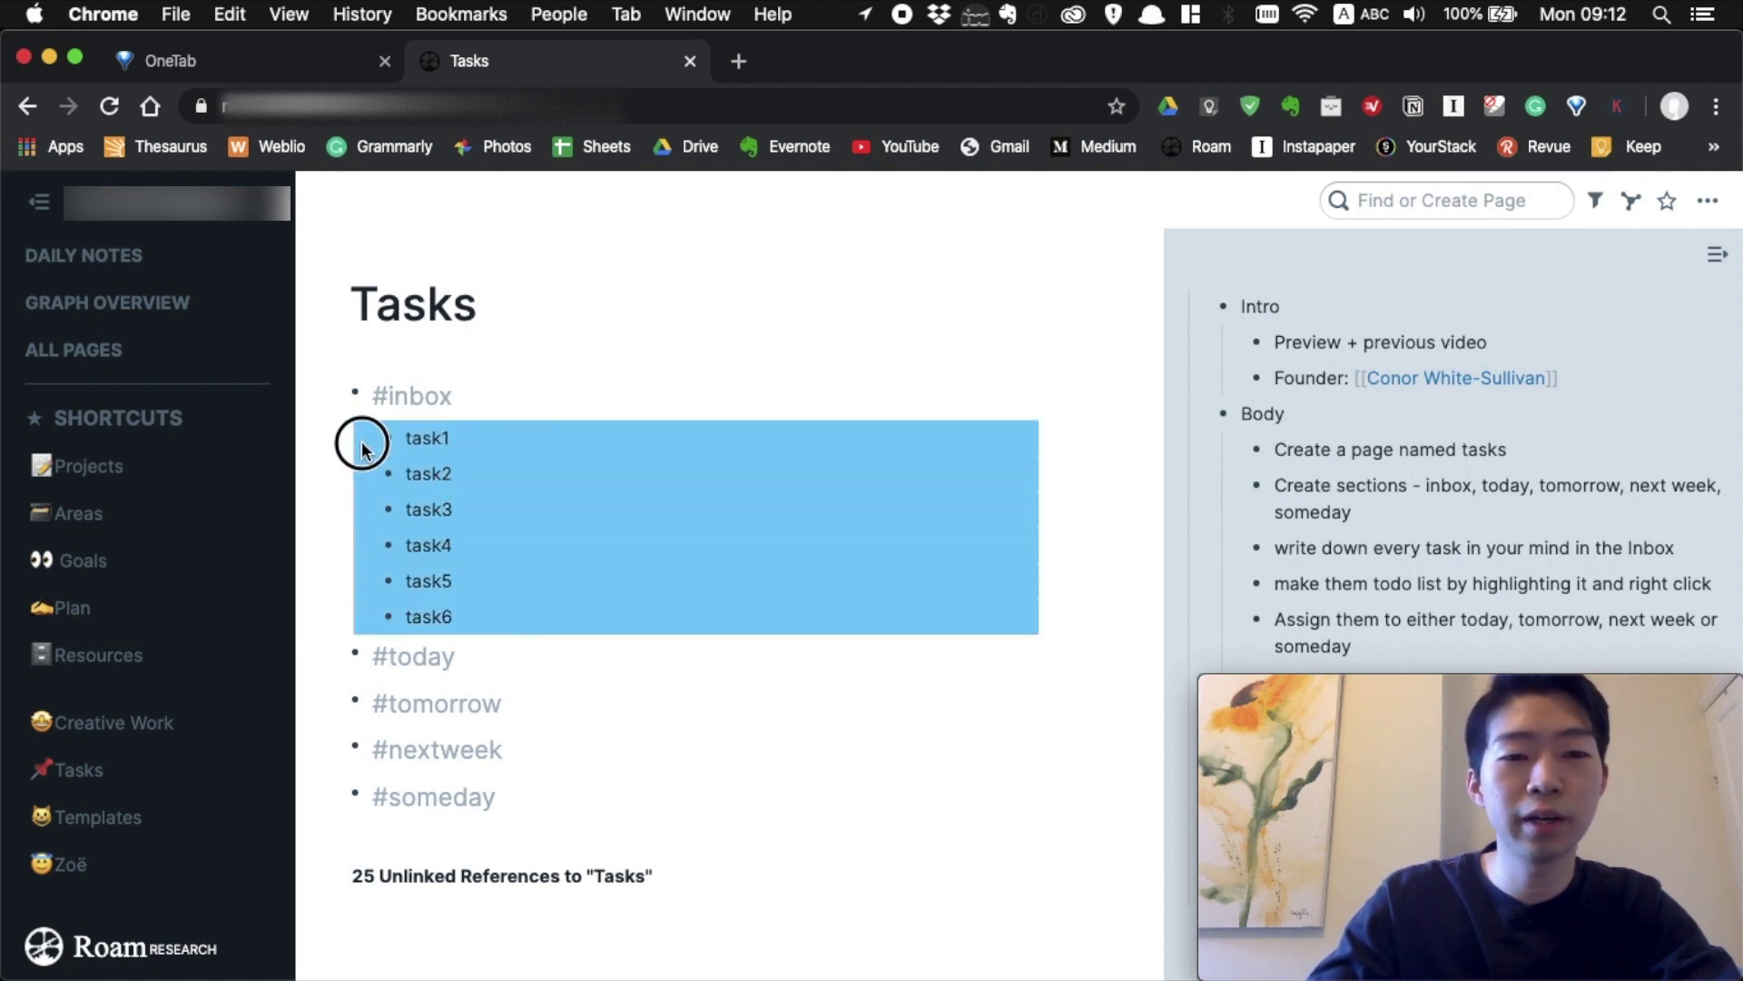
pyautogui.rightClick(410, 512)
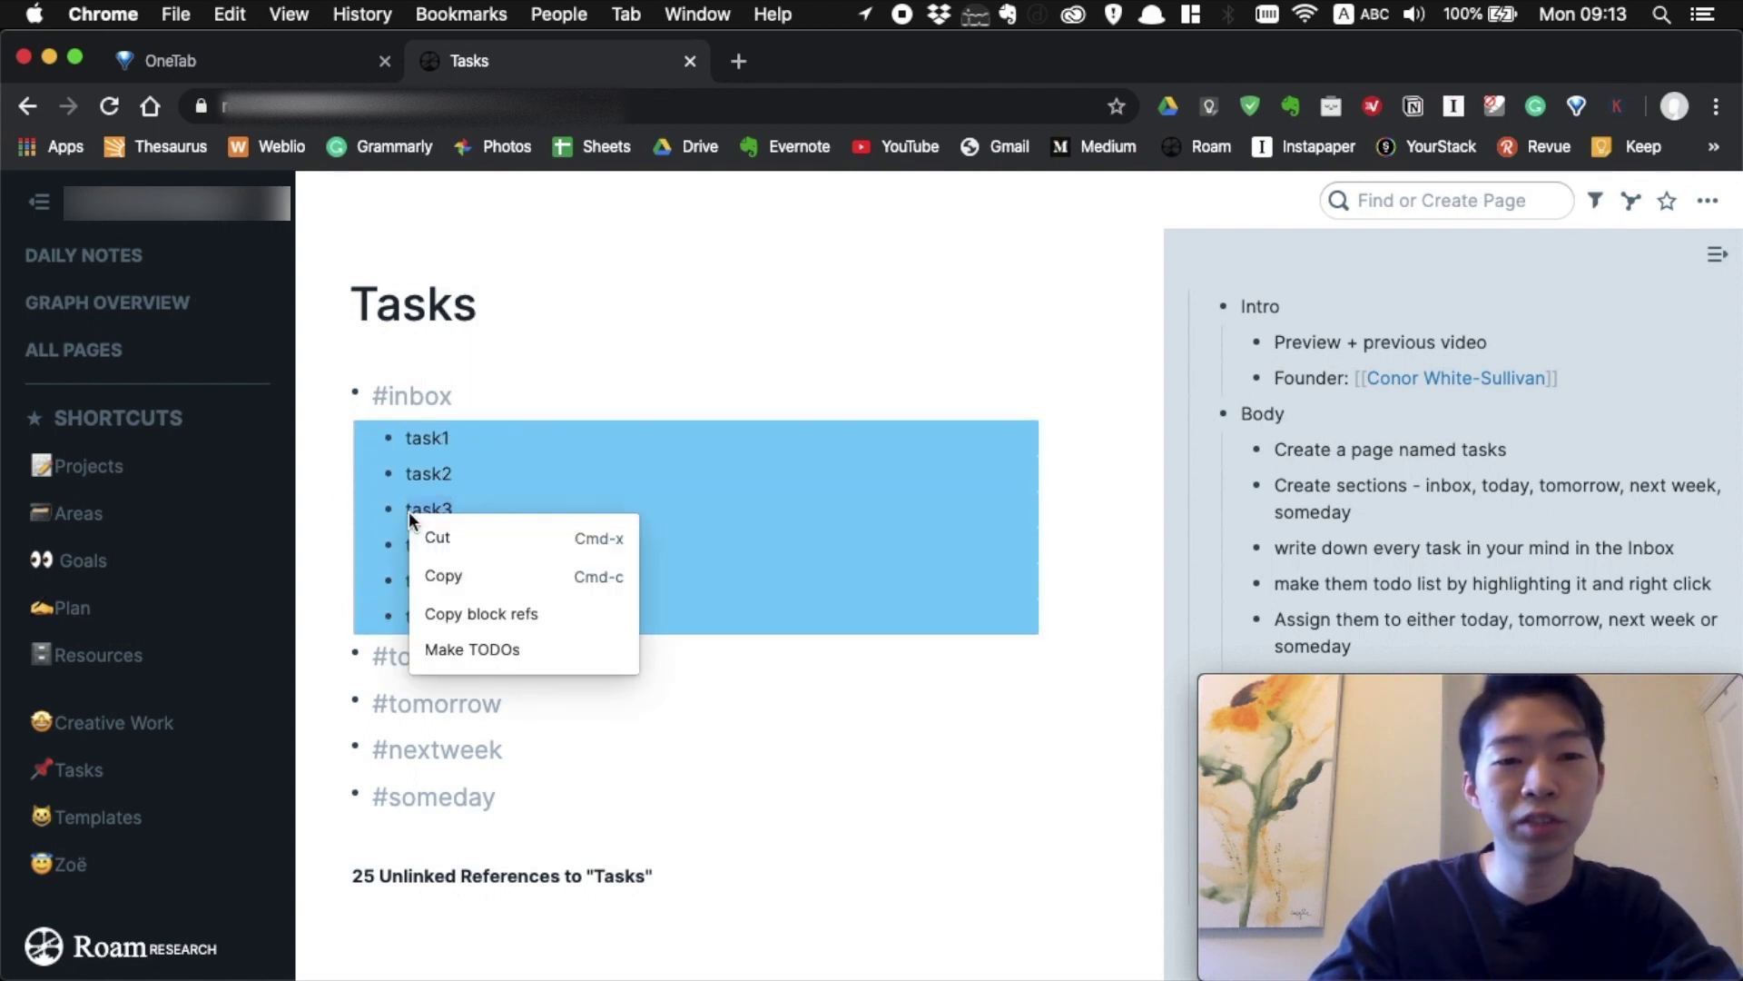
pyautogui.click(509, 650)
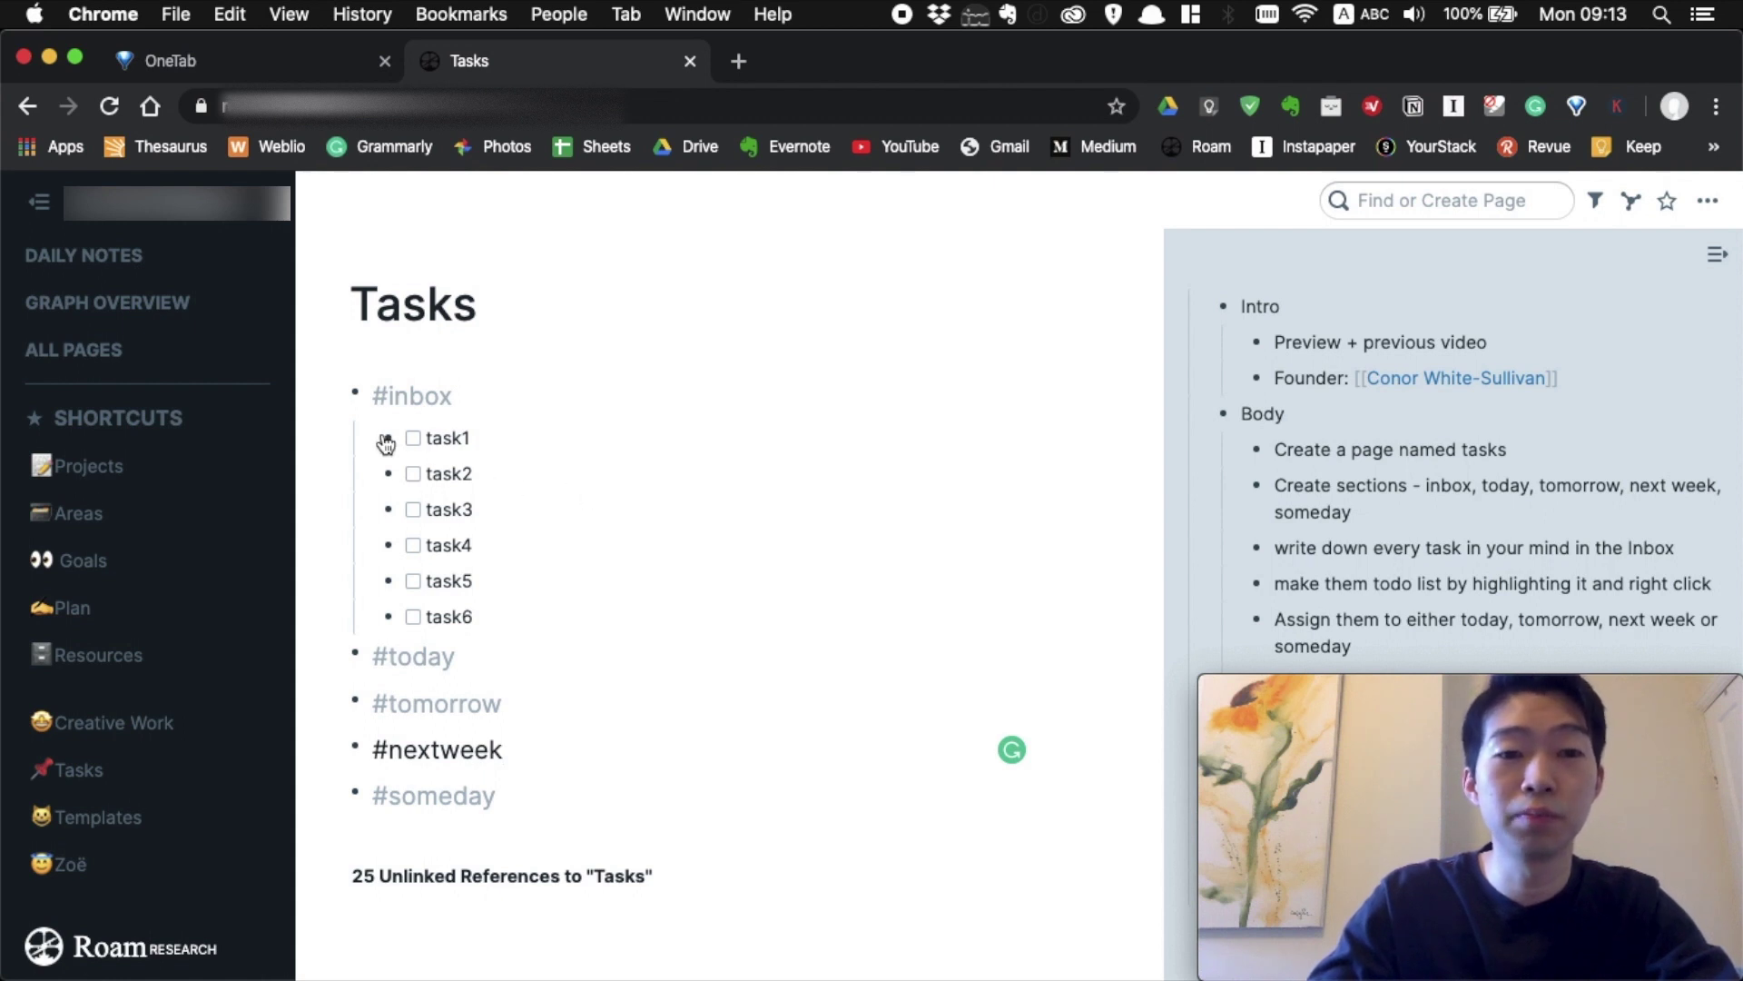
# Move task1 under #today, task2 under #tomorrow and task3 under #nextweek.
pyautogui.moveTo(386, 443); pyautogui.dragTo(411, 679)
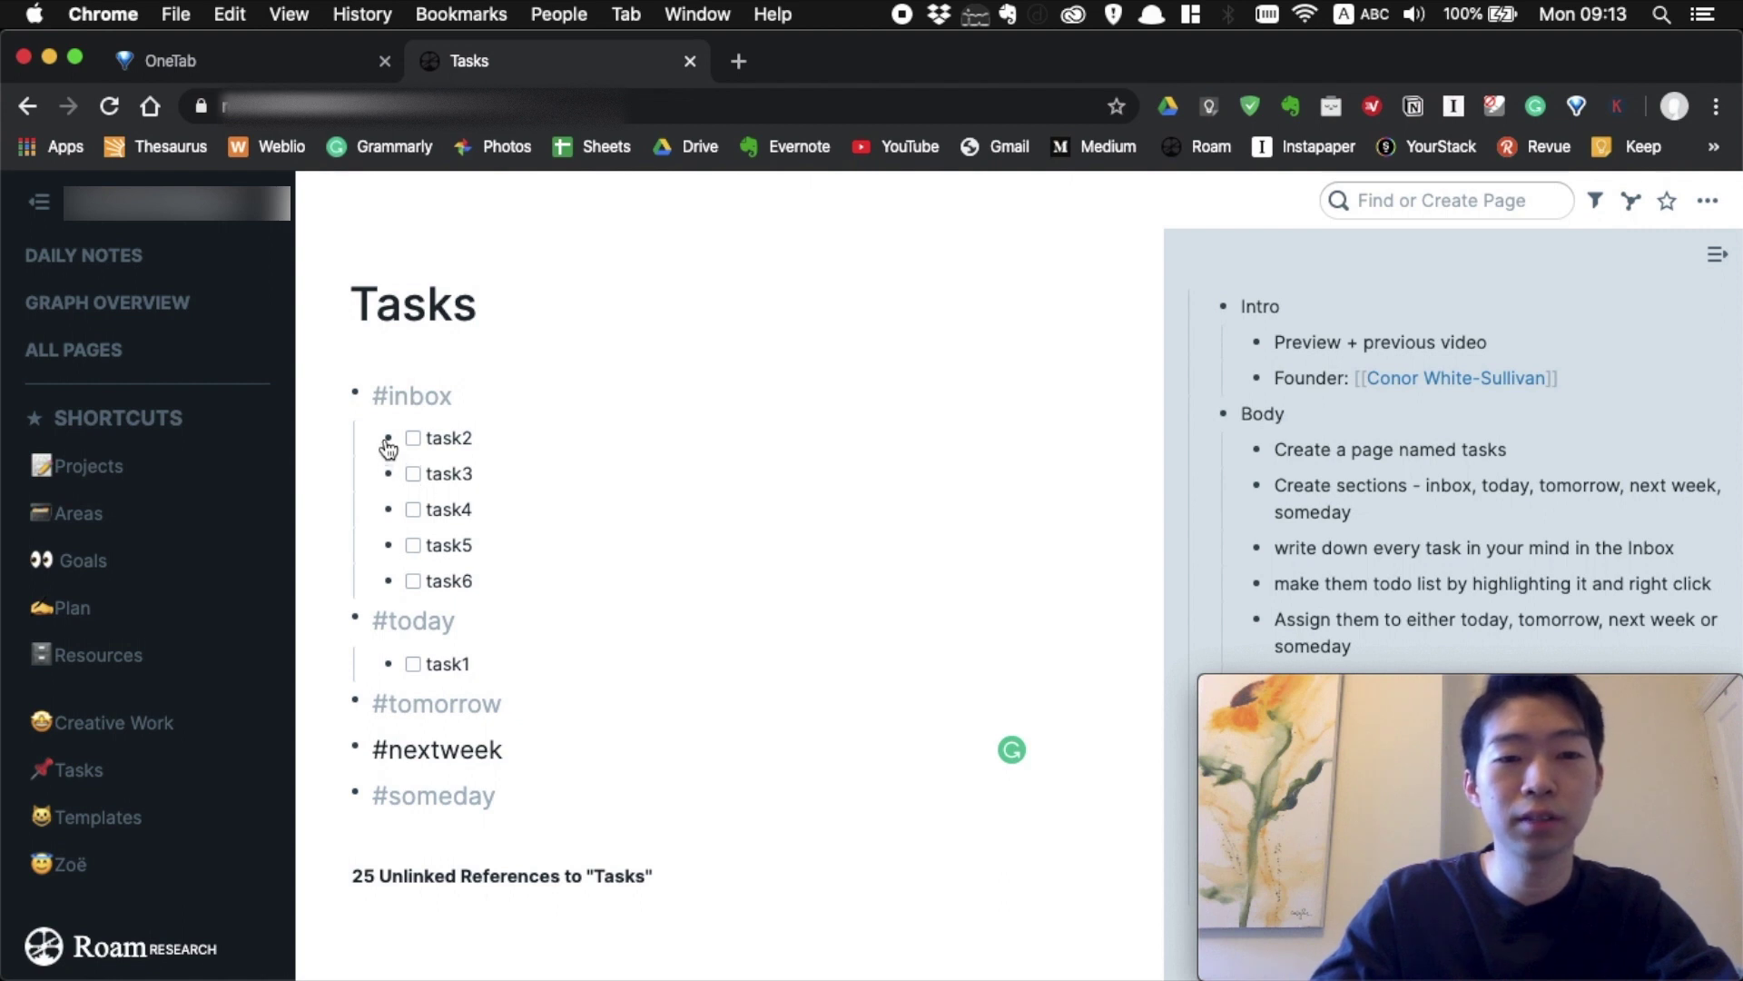
pyautogui.moveTo(387, 445); pyautogui.dragTo(427, 713)
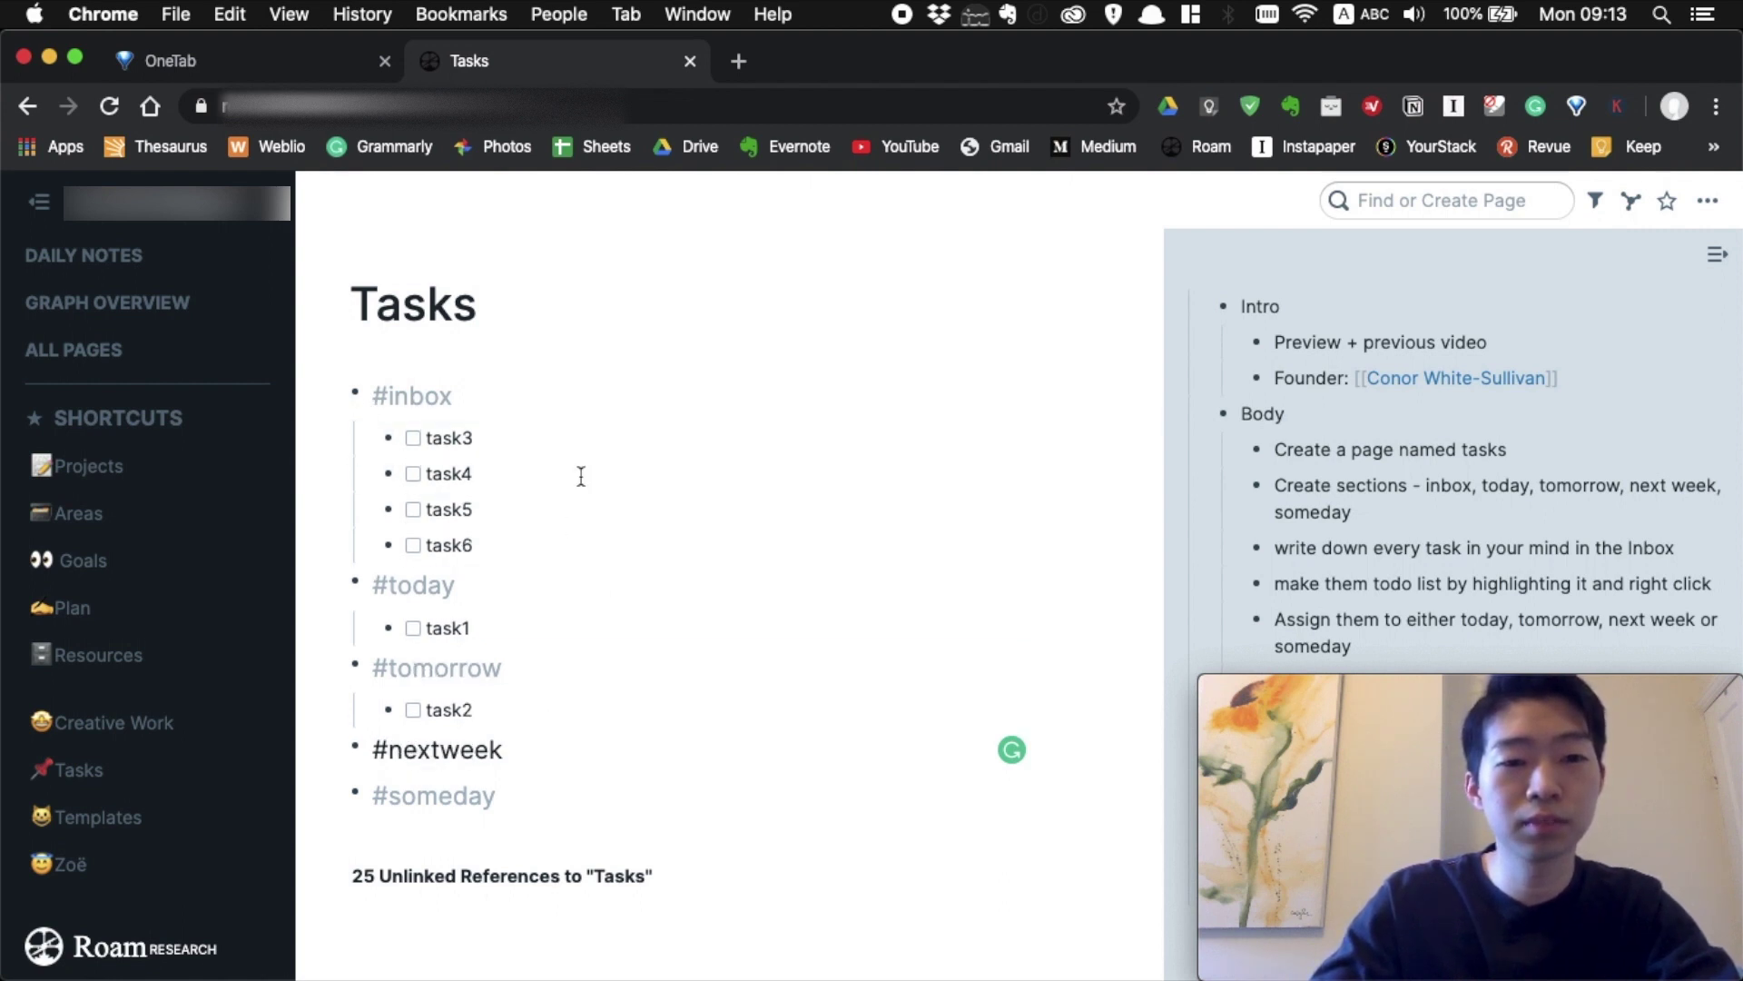
pyautogui.moveTo(391, 443); pyautogui.dragTo(422, 759)
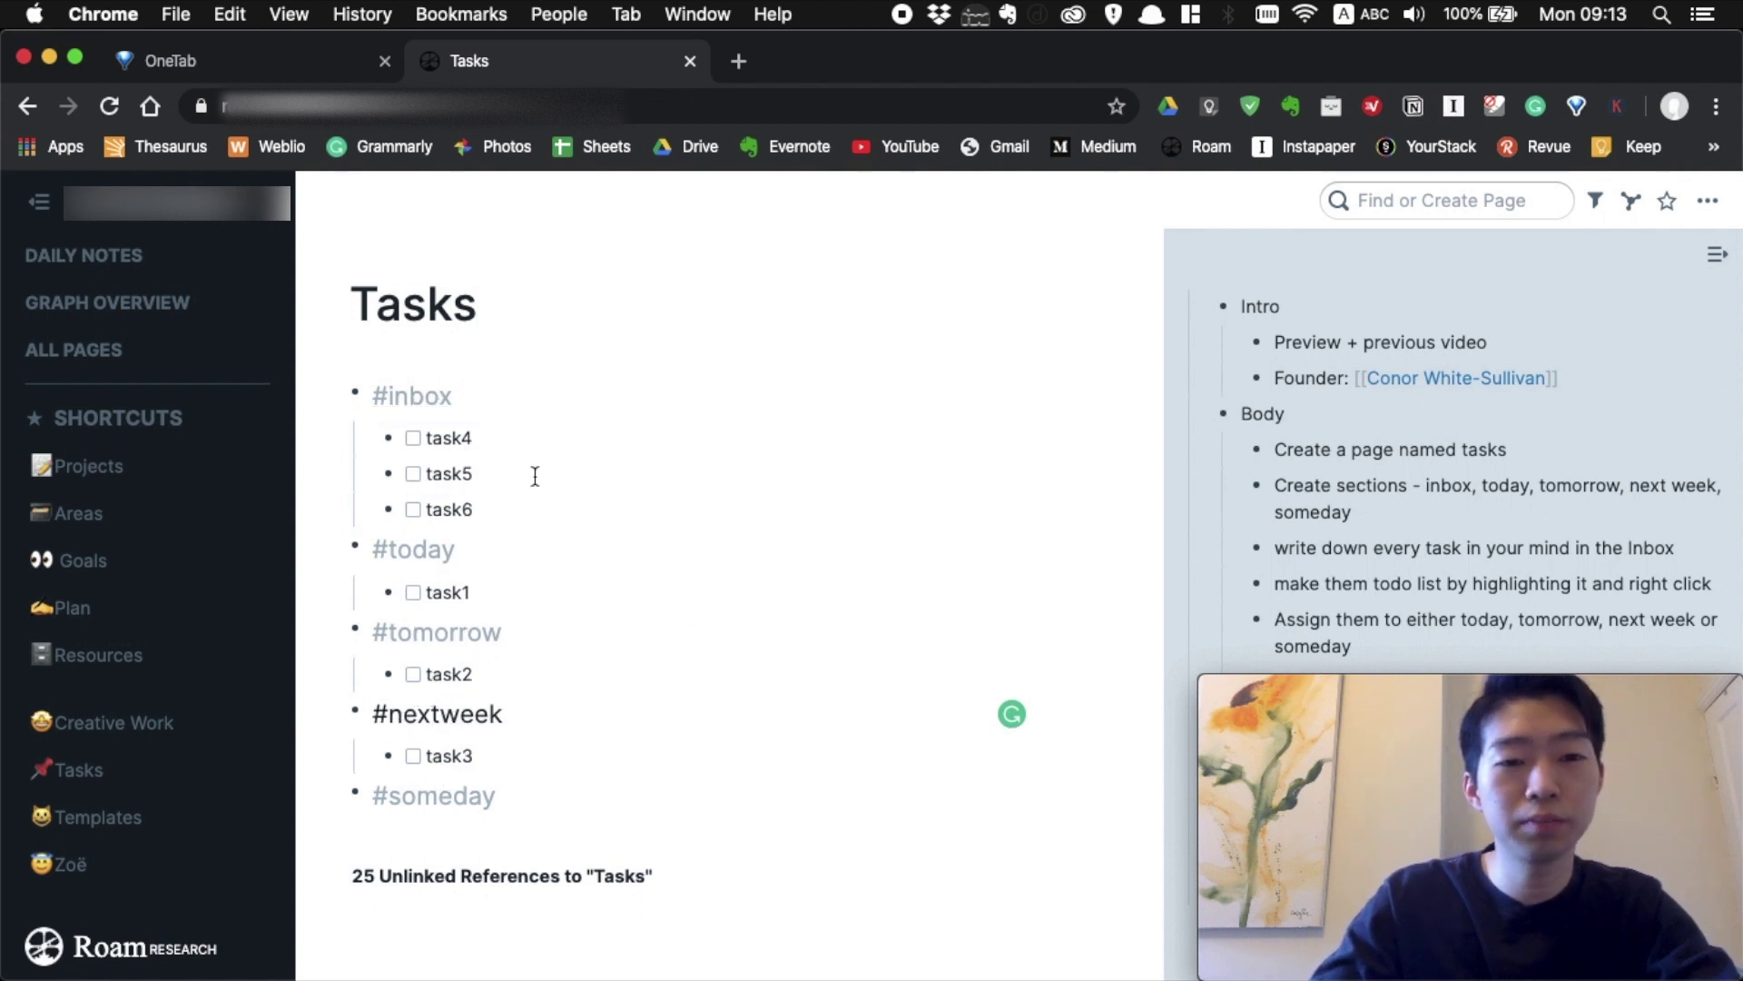
# Append the priority tag #p1 to task4 in the inbox.
pyautogui.click(538, 442)
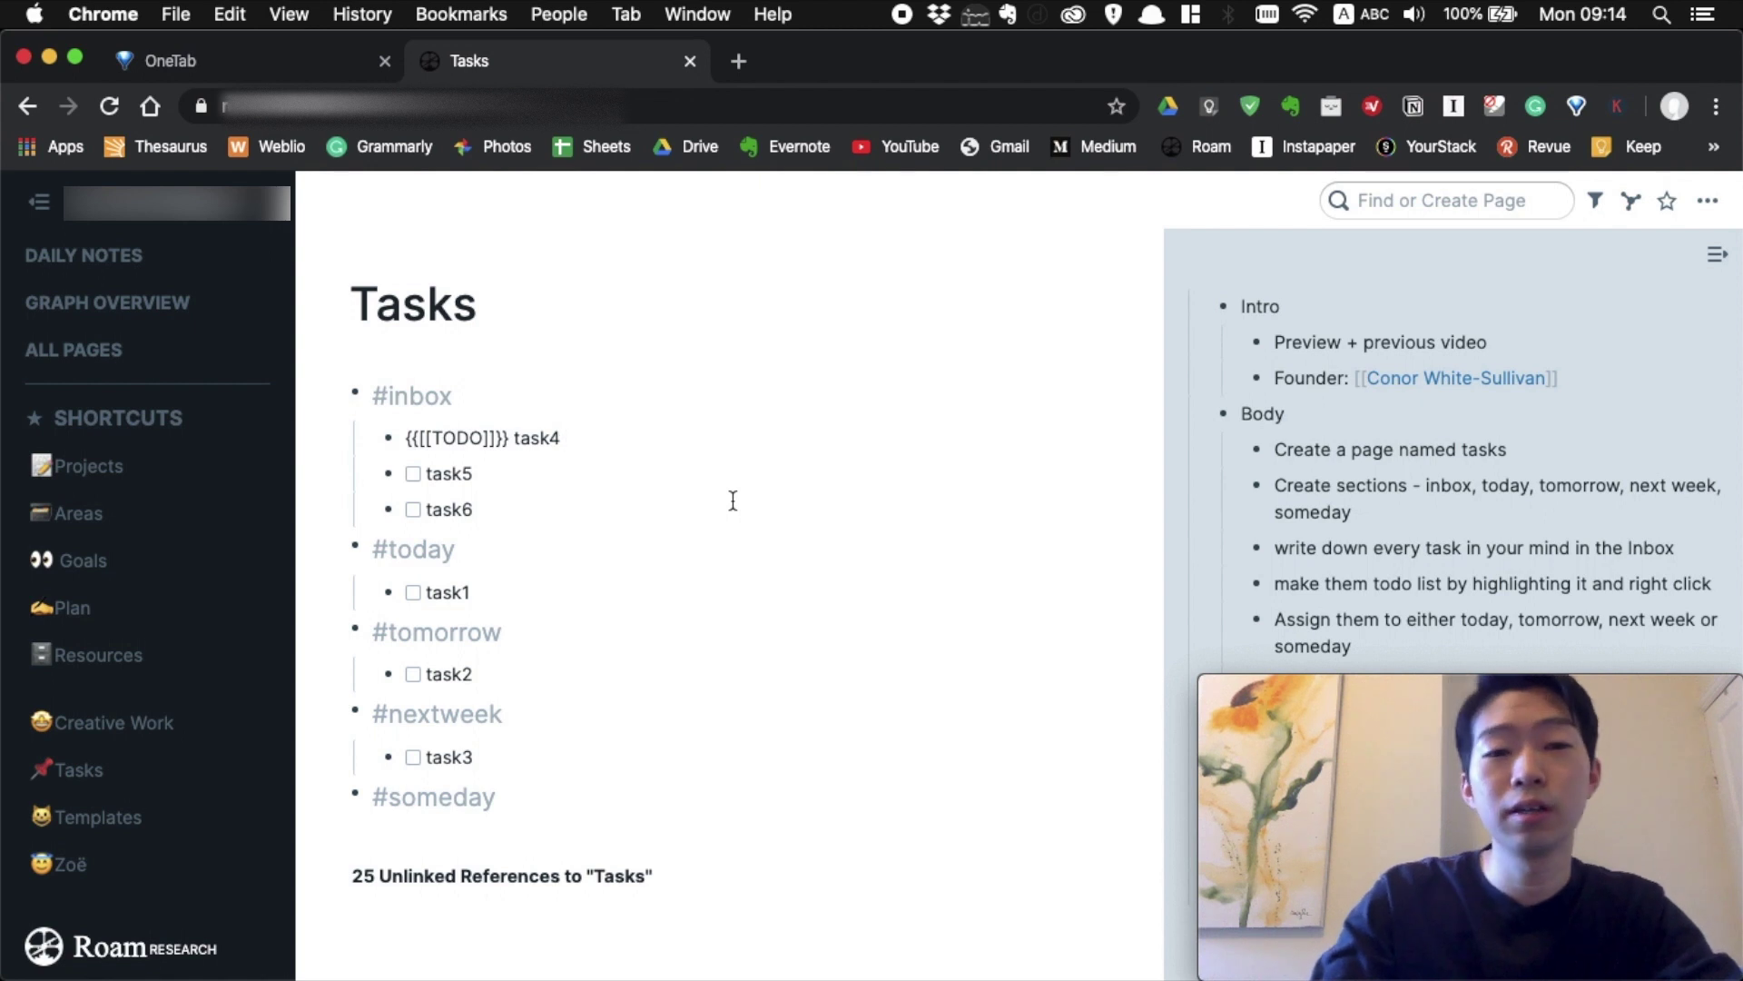
pyautogui.write('#')
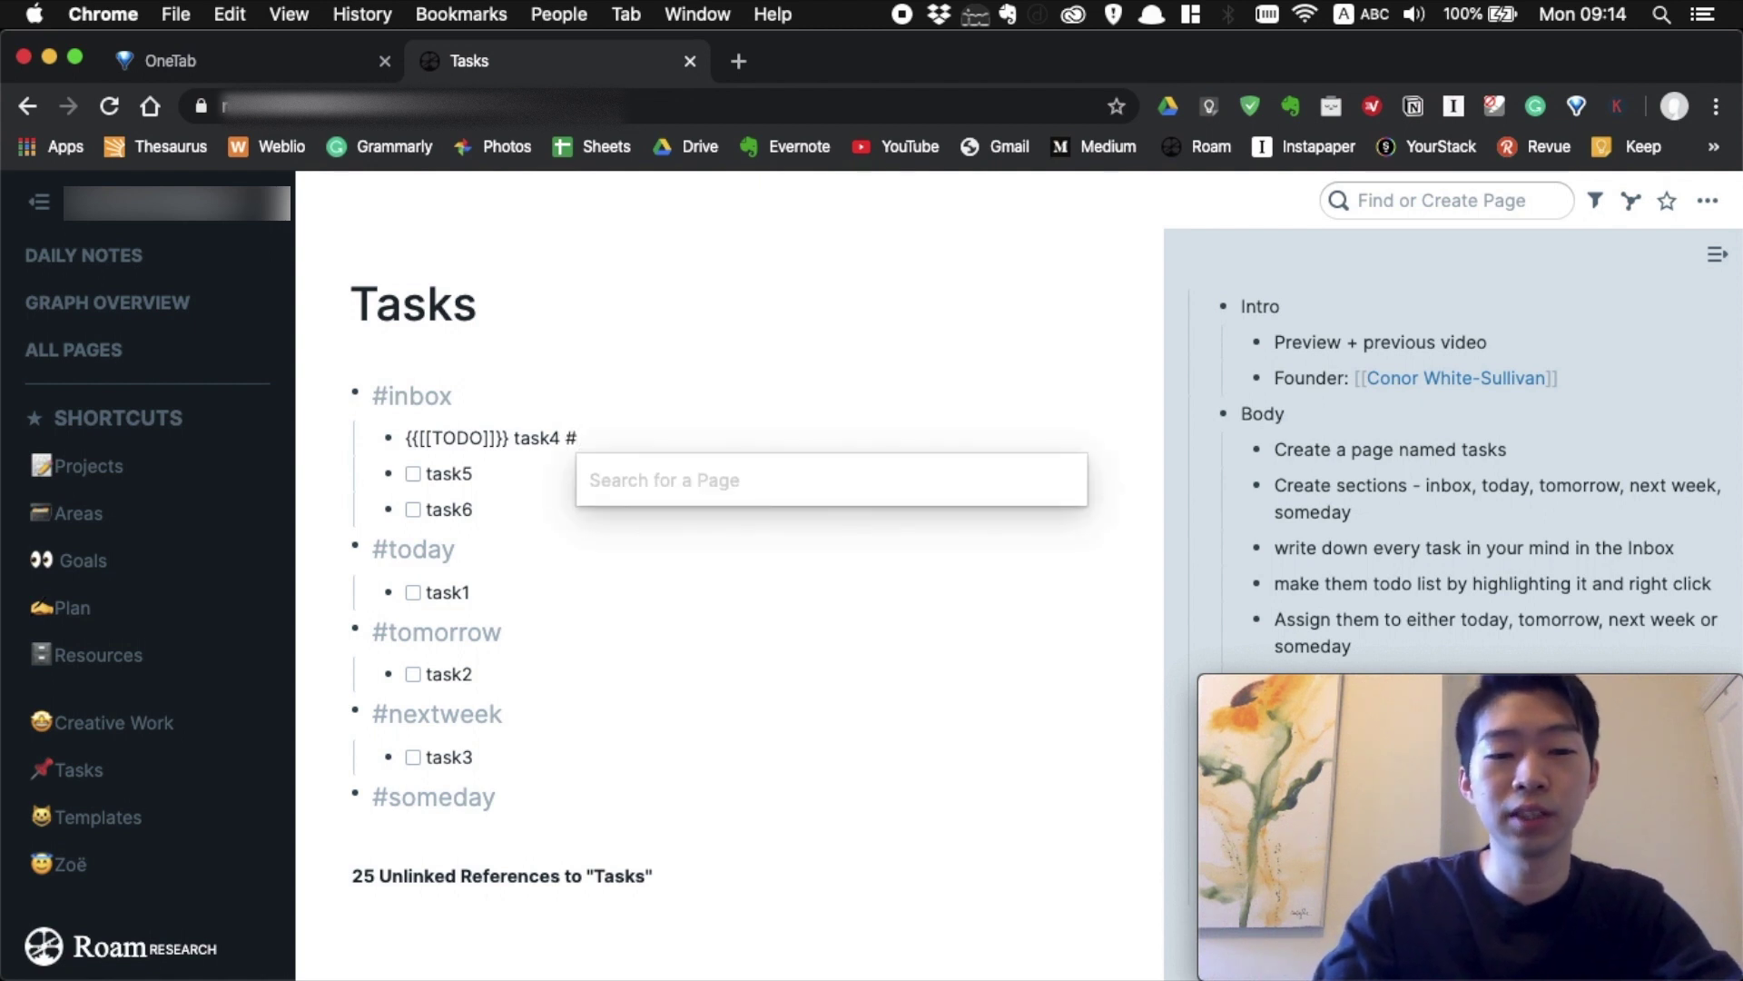
pyautogui.write('p1')
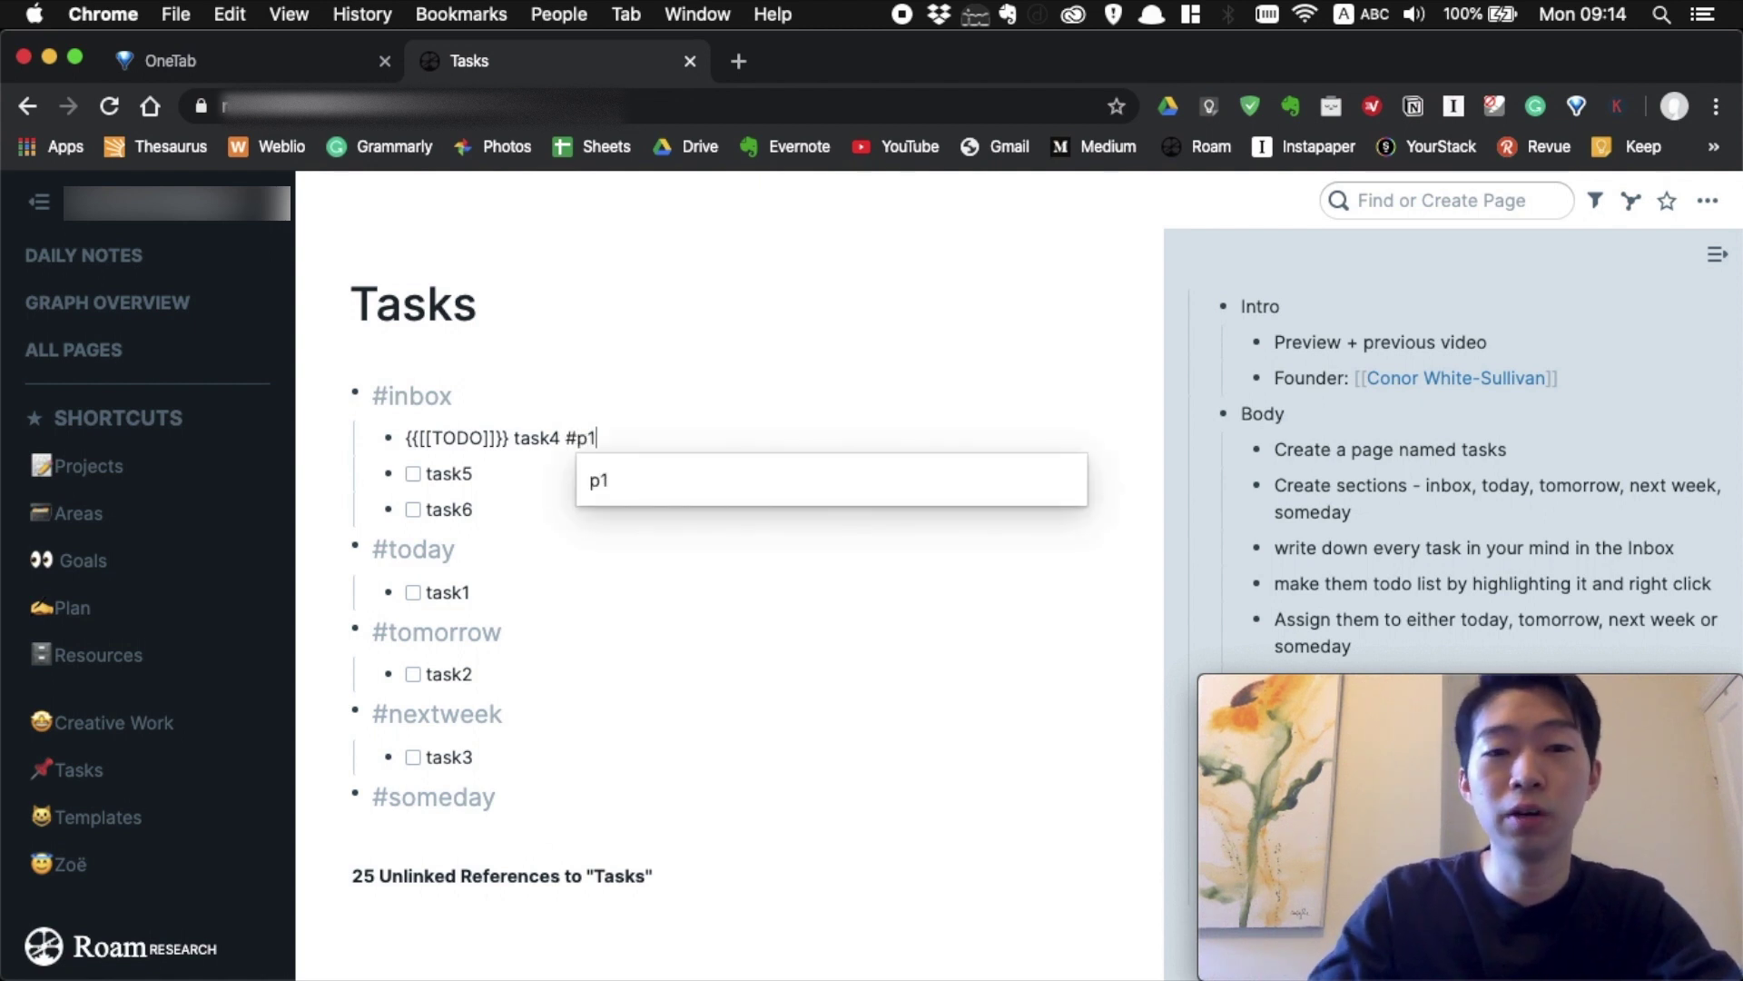
# Append the priority tag #p2 to task5 and #p3 to task6 in the inbox.
pyautogui.click(519, 479)
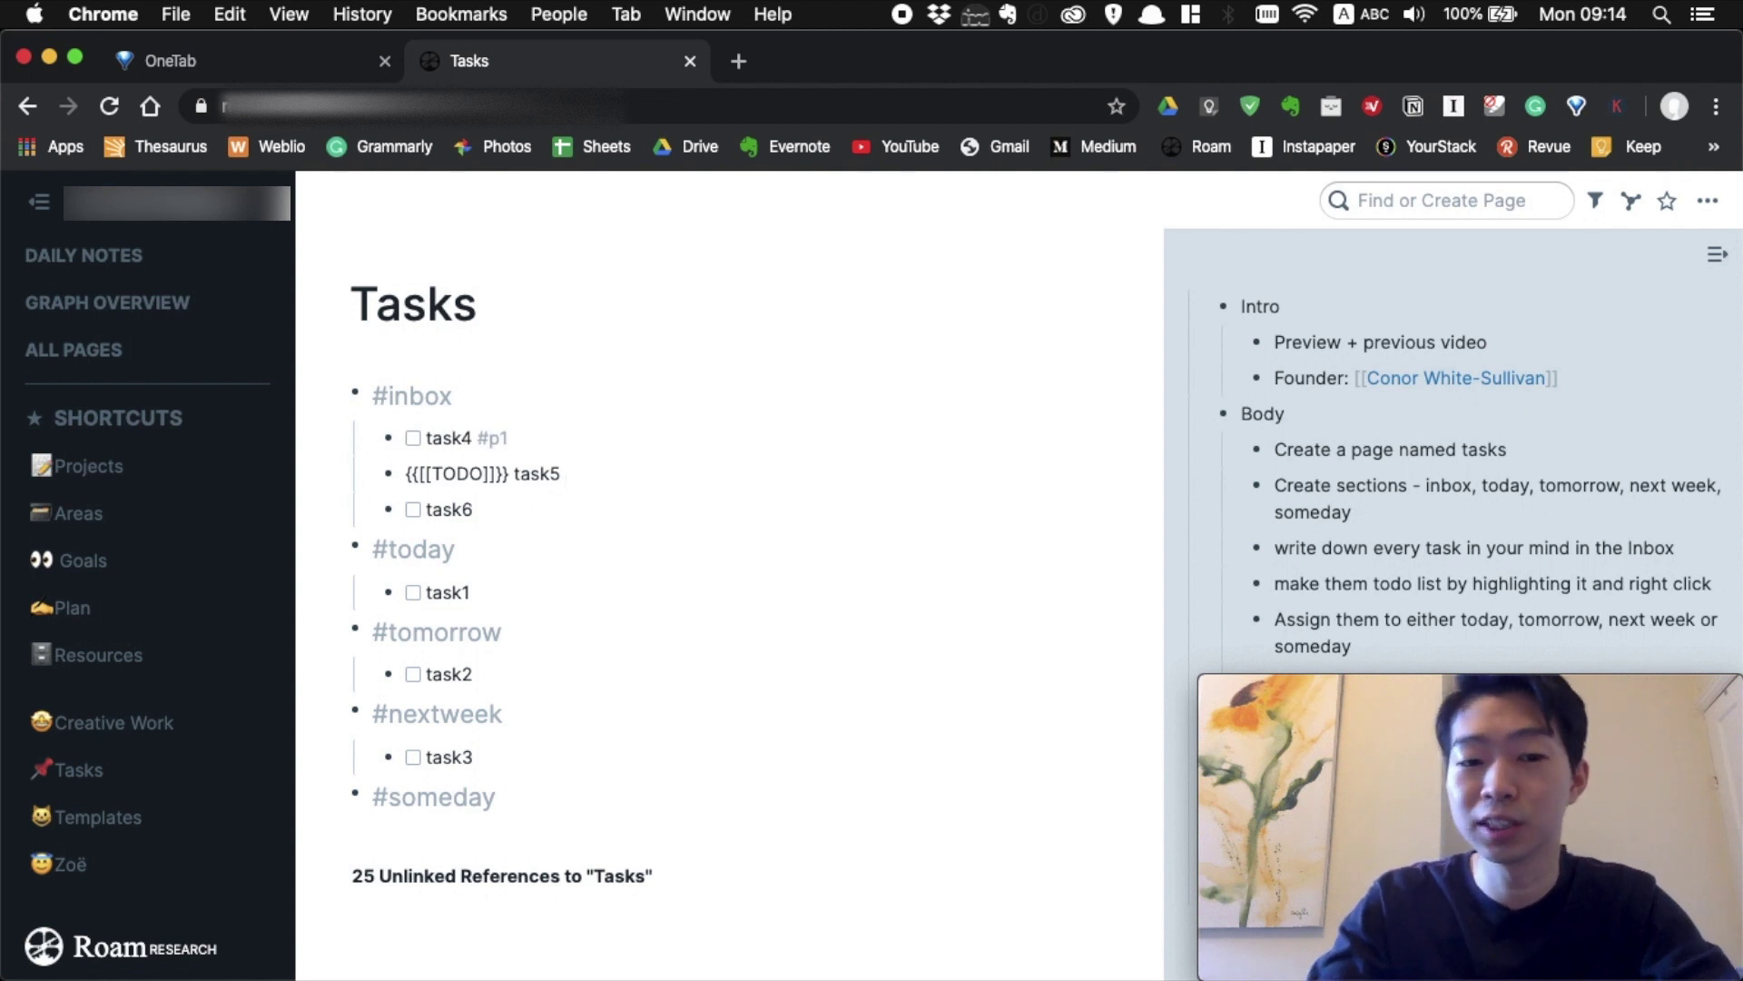
pyautogui.write('#')
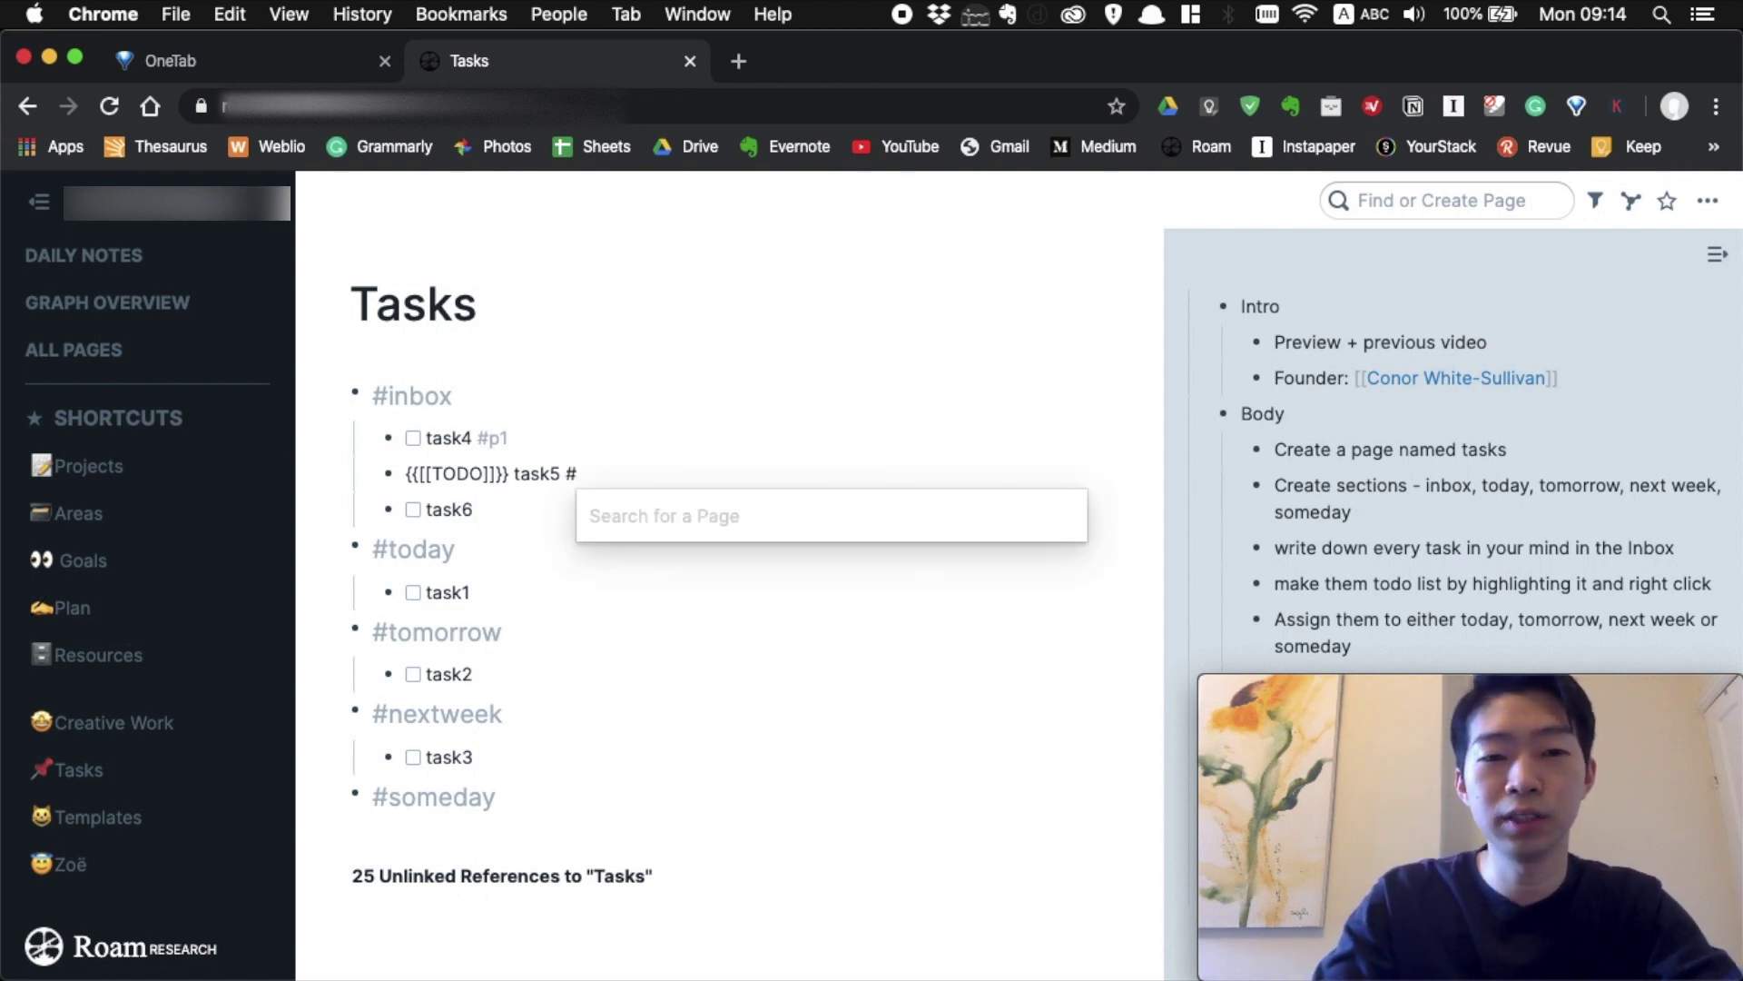
pyautogui.write('p2')
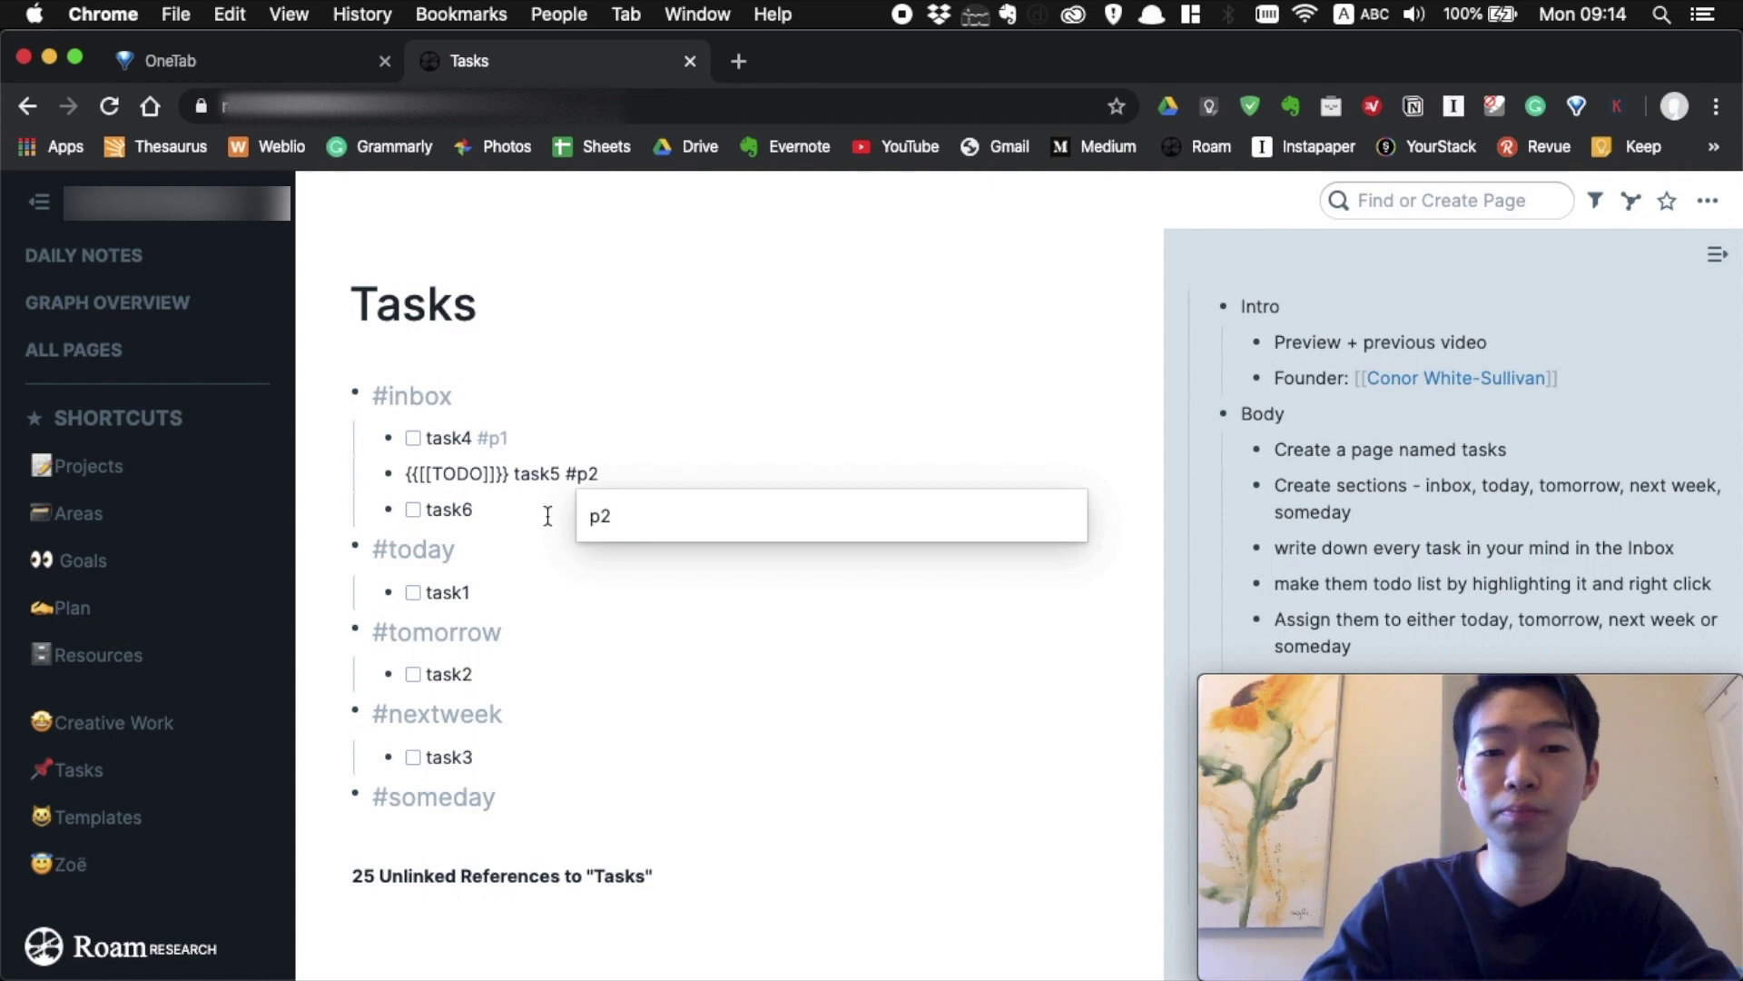
pyautogui.click(506, 511)
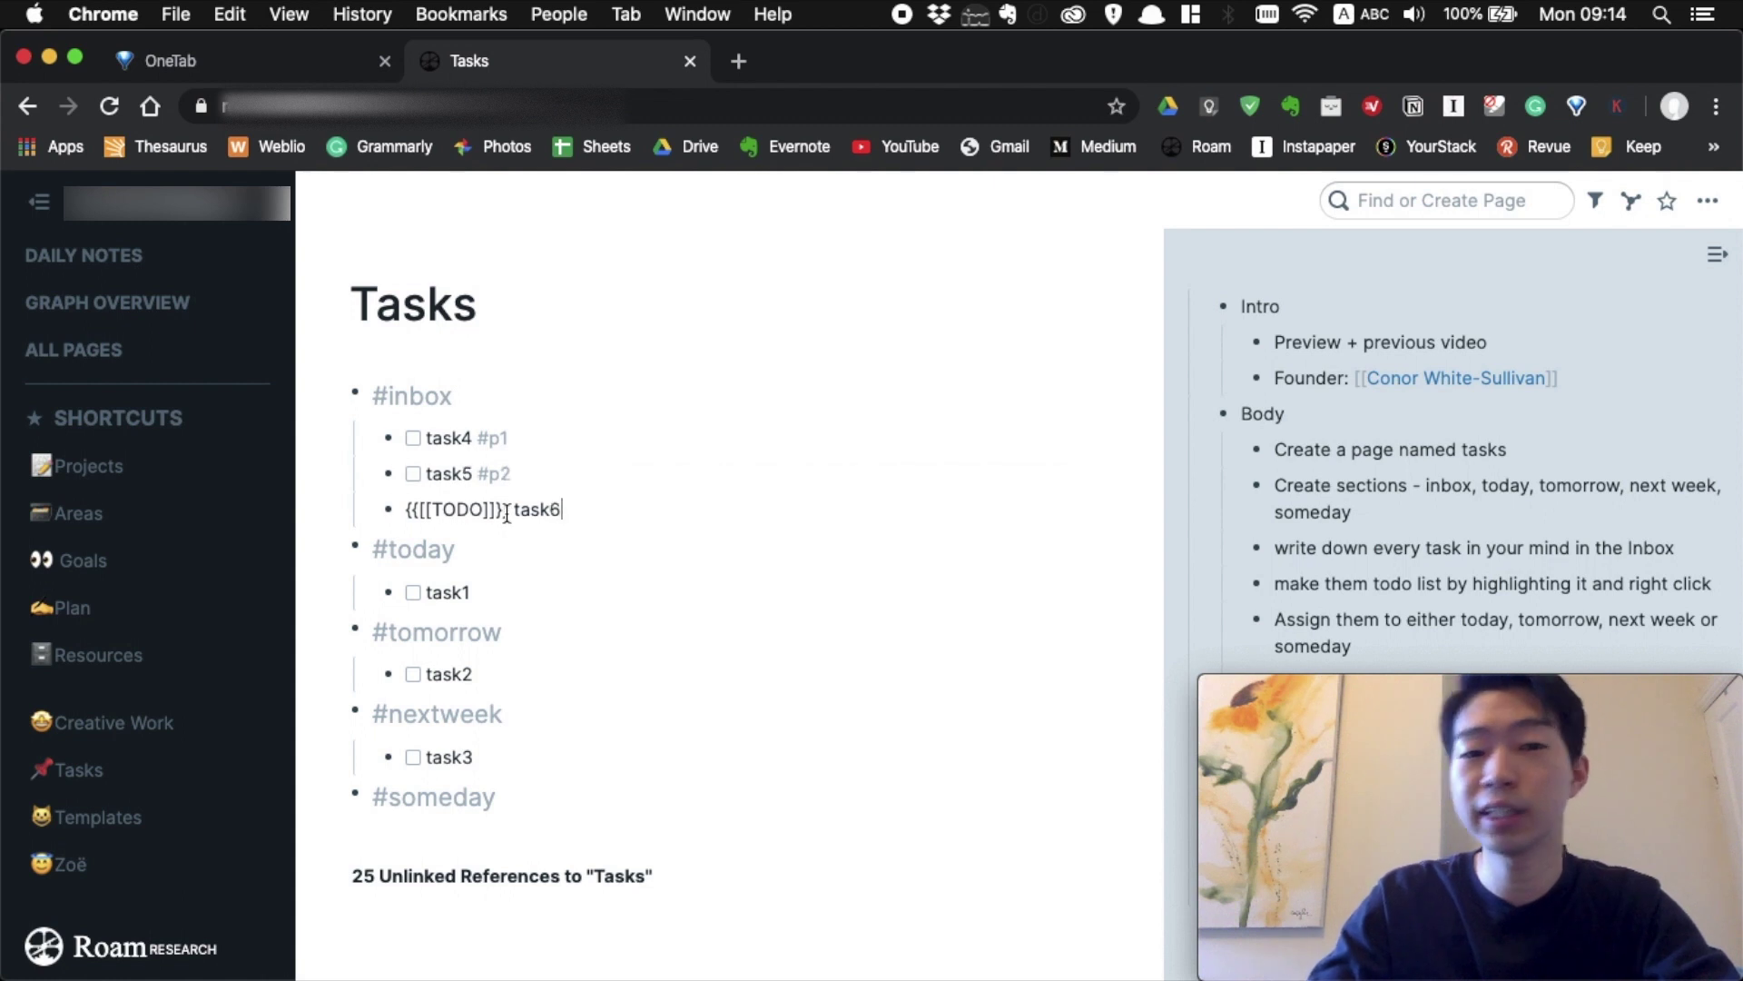
pyautogui.click(567, 511)
pyautogui.write('#p3')
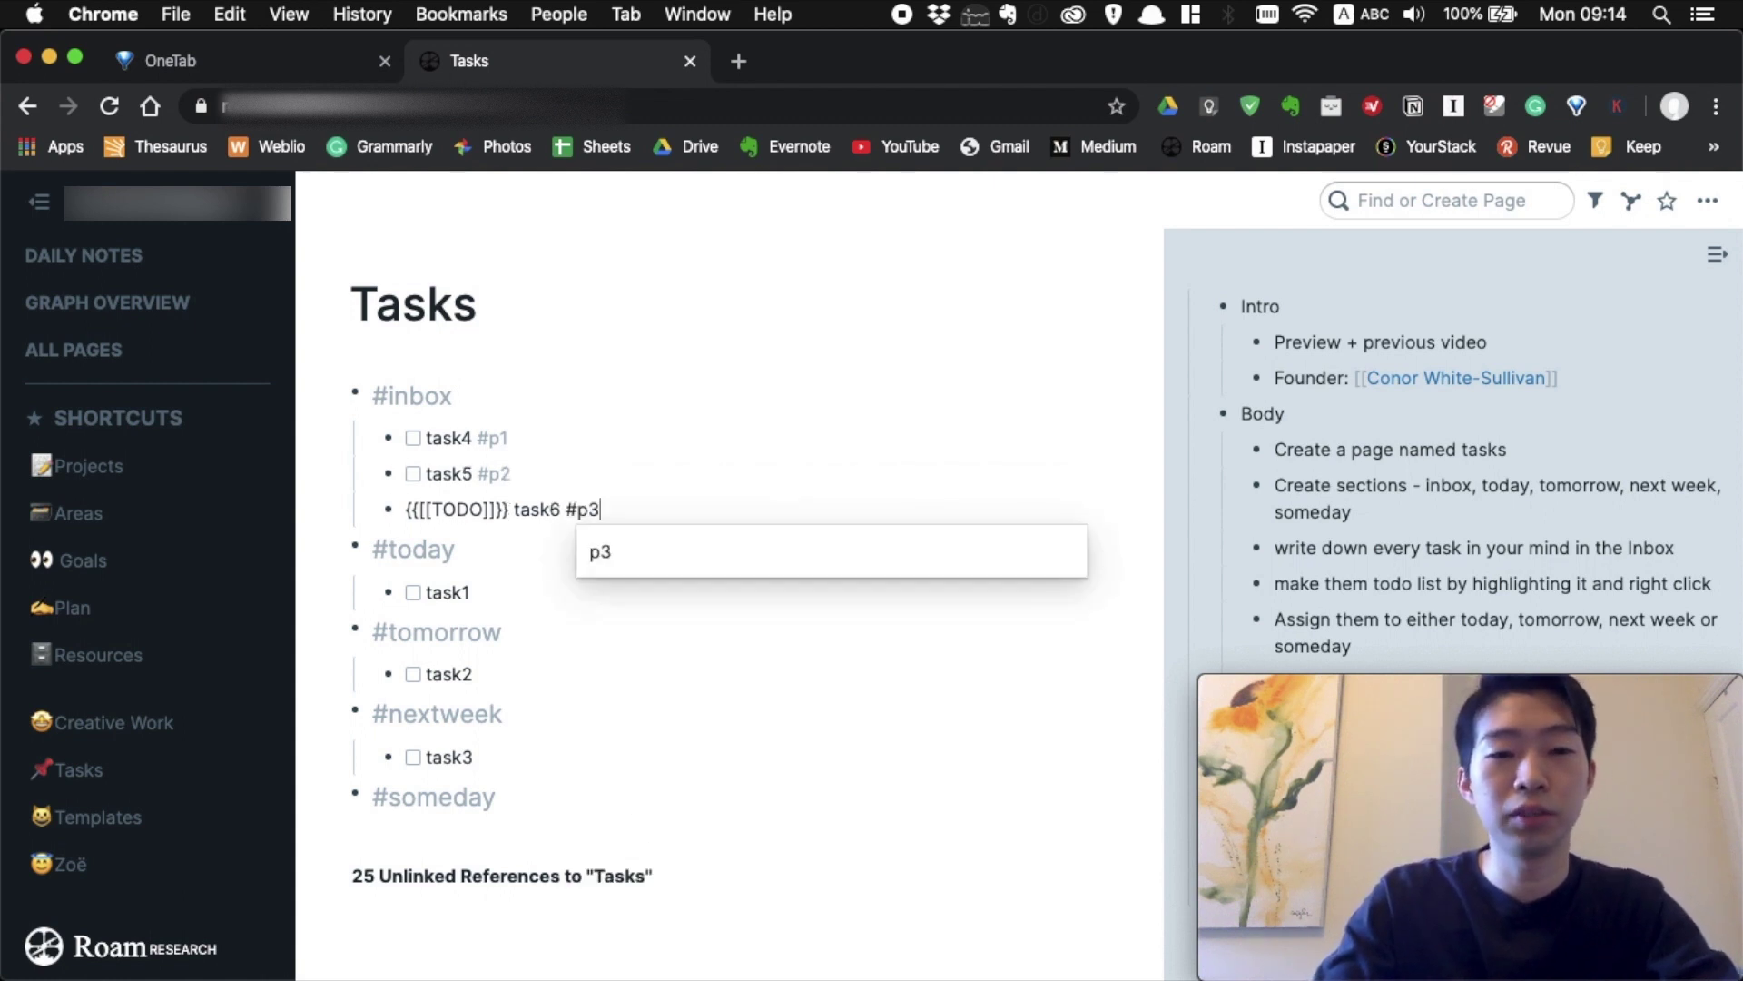
pyautogui.click(488, 556)
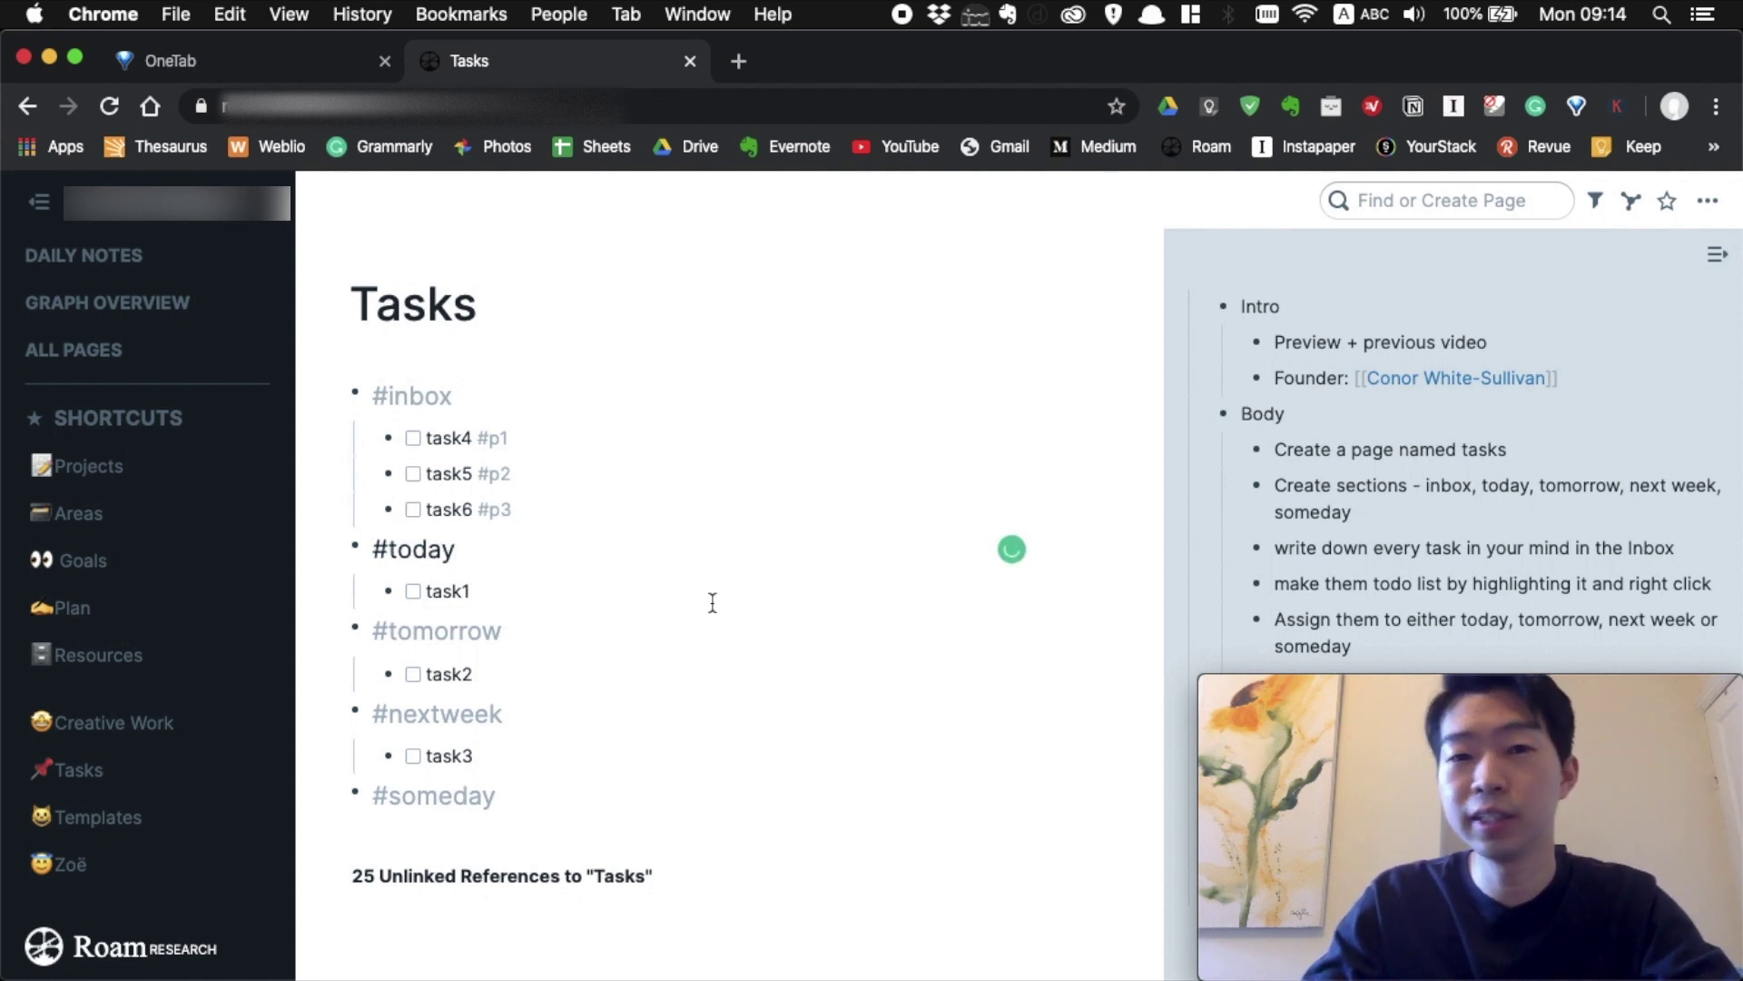
# Append the category tags #work to task4, #house to task6 and #youtube to task5 in the inbox.
pyautogui.click(604, 440)
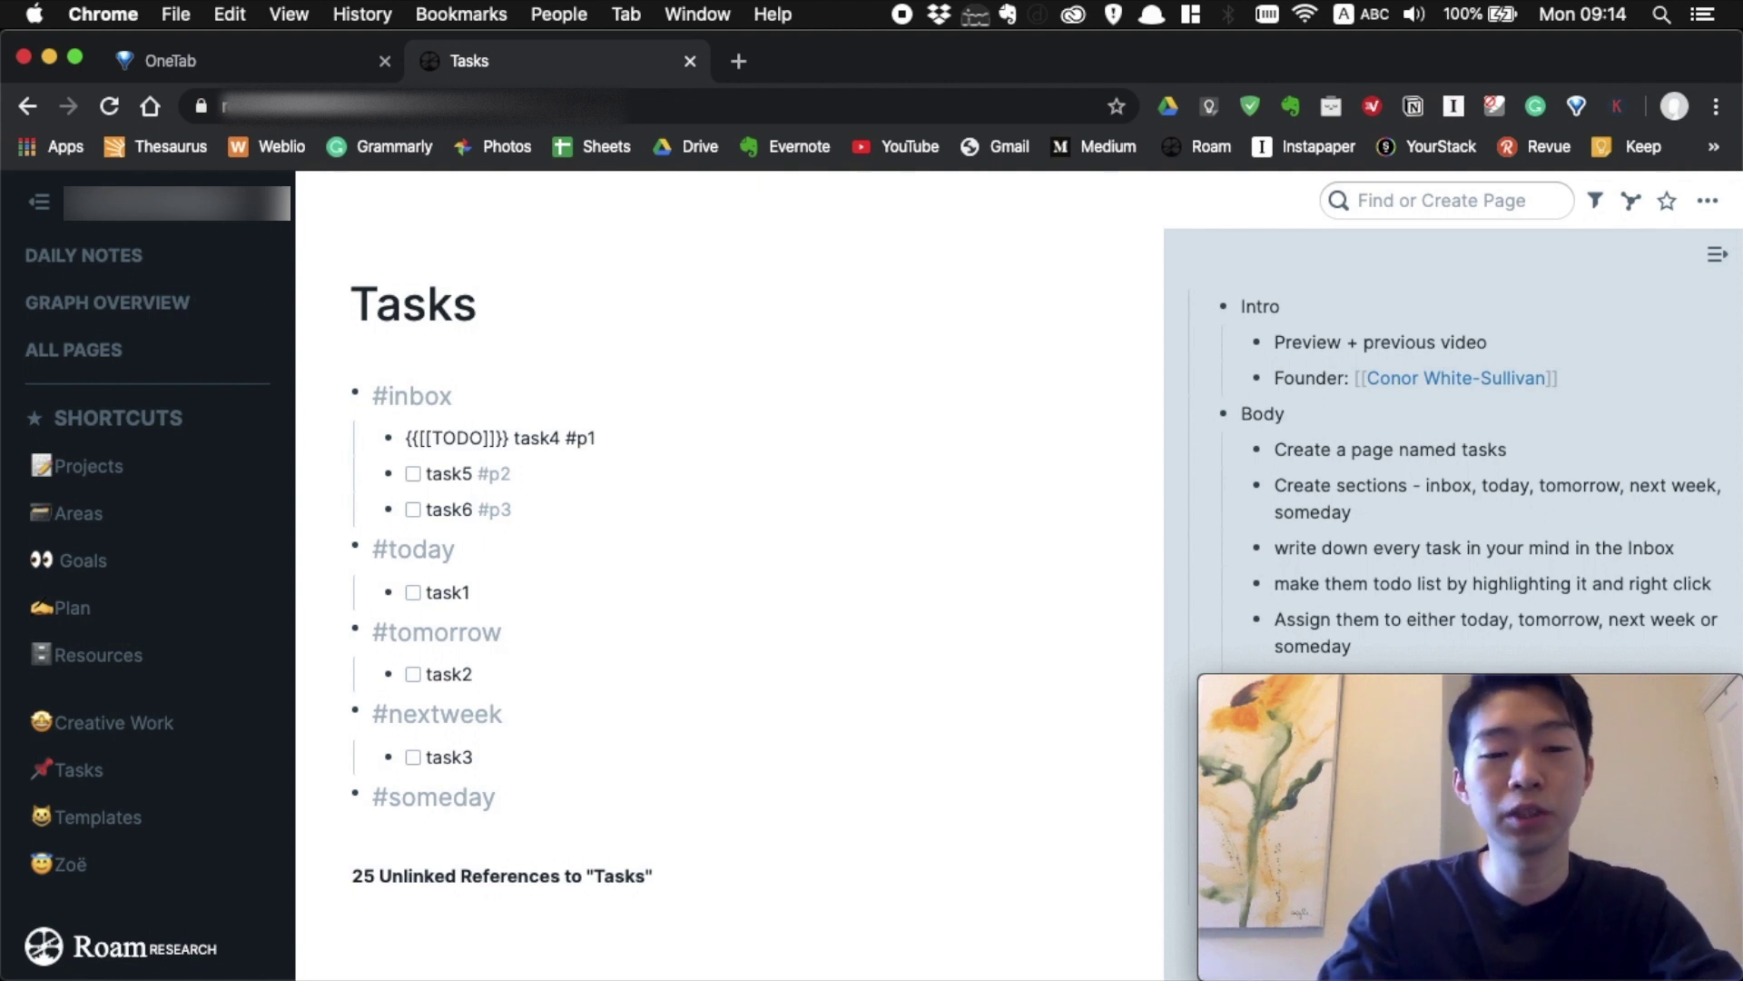
pyautogui.write('#')
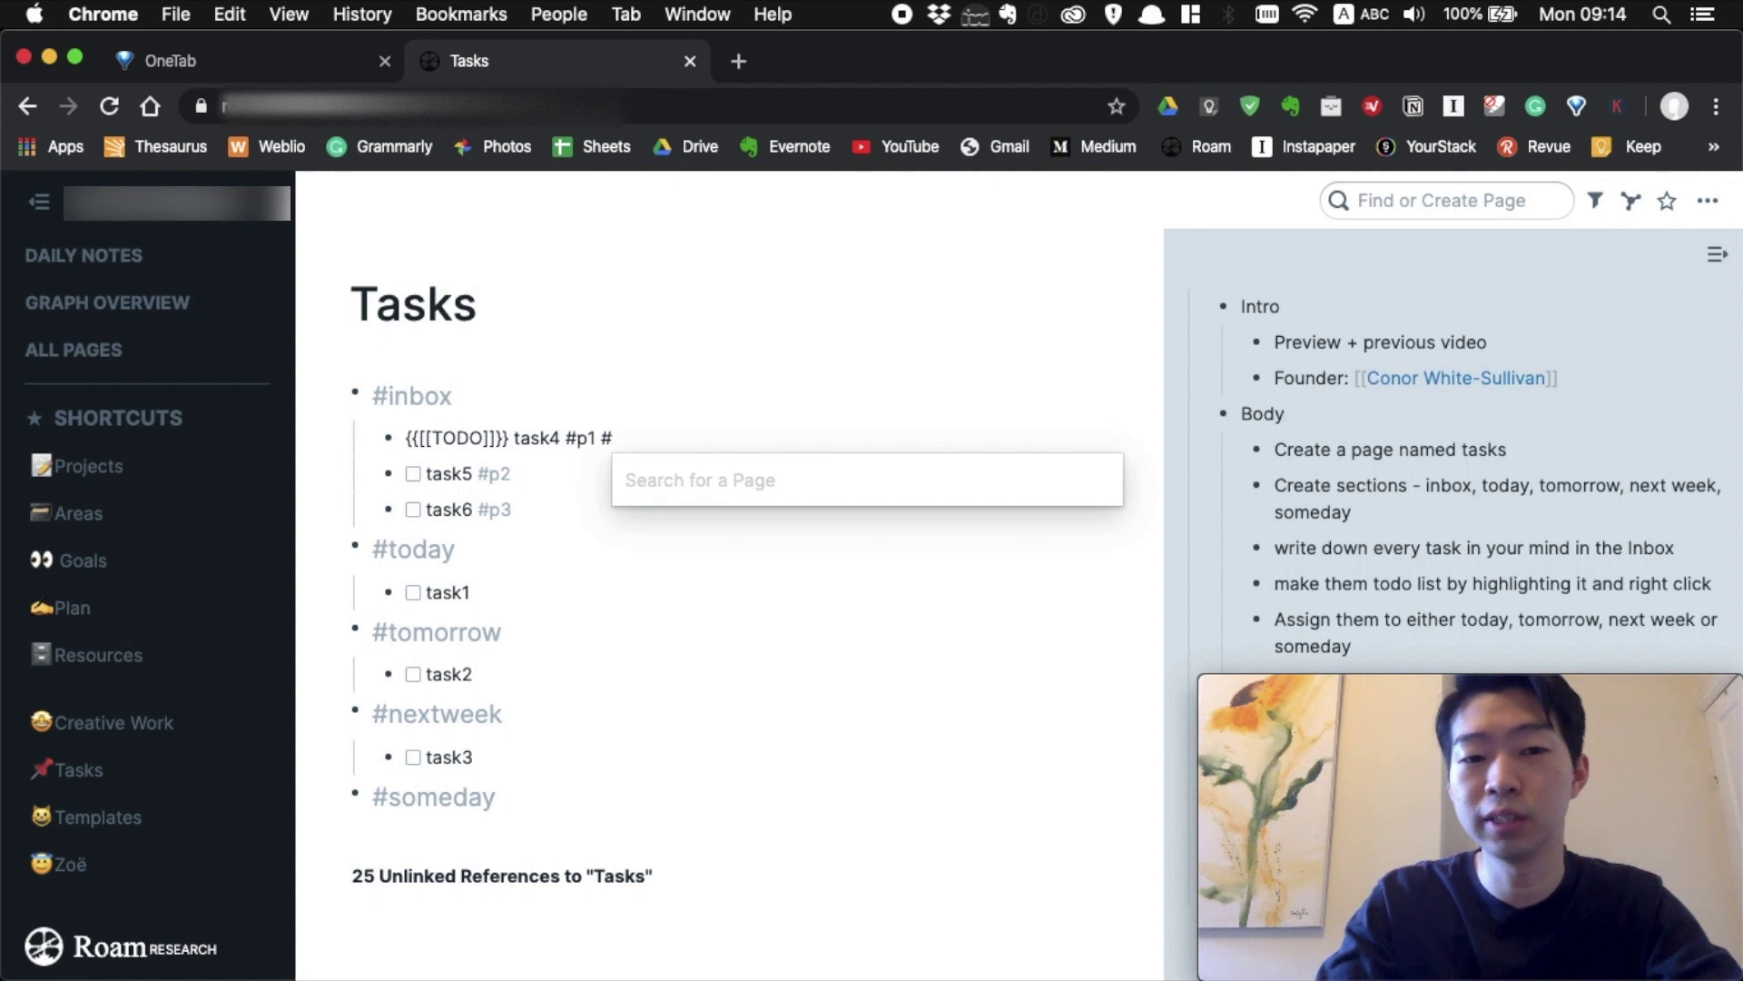
pyautogui.write('work')
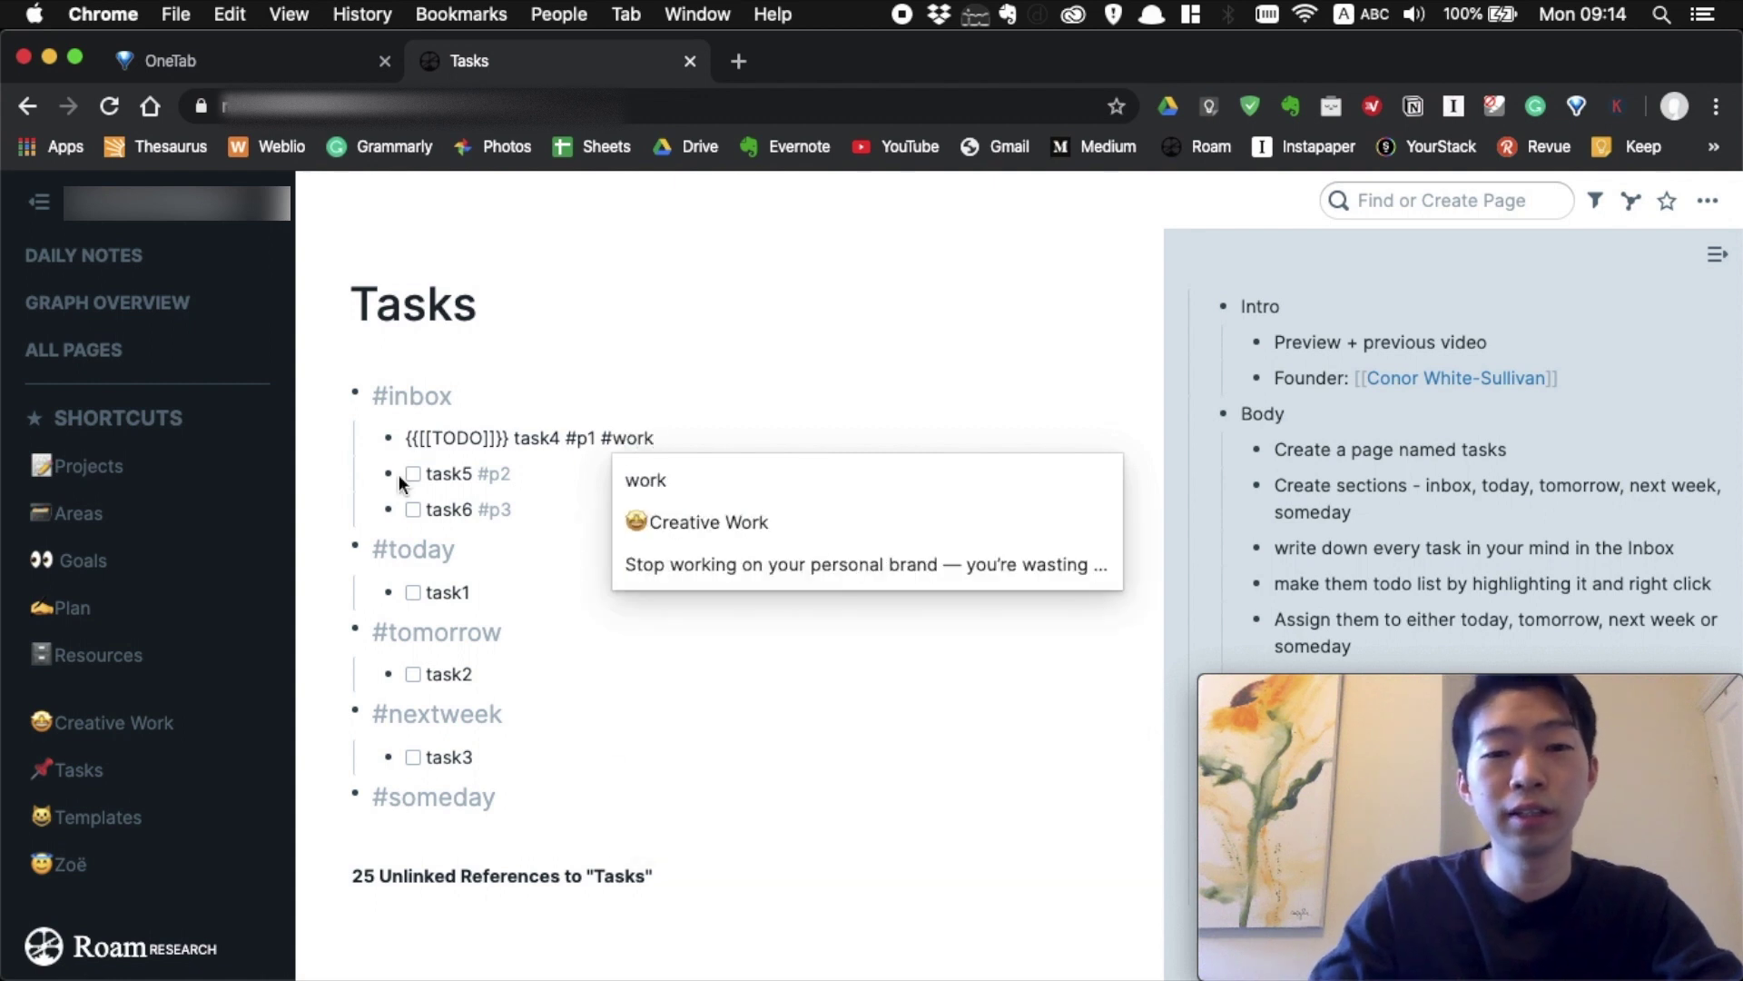
pyautogui.click(553, 517)
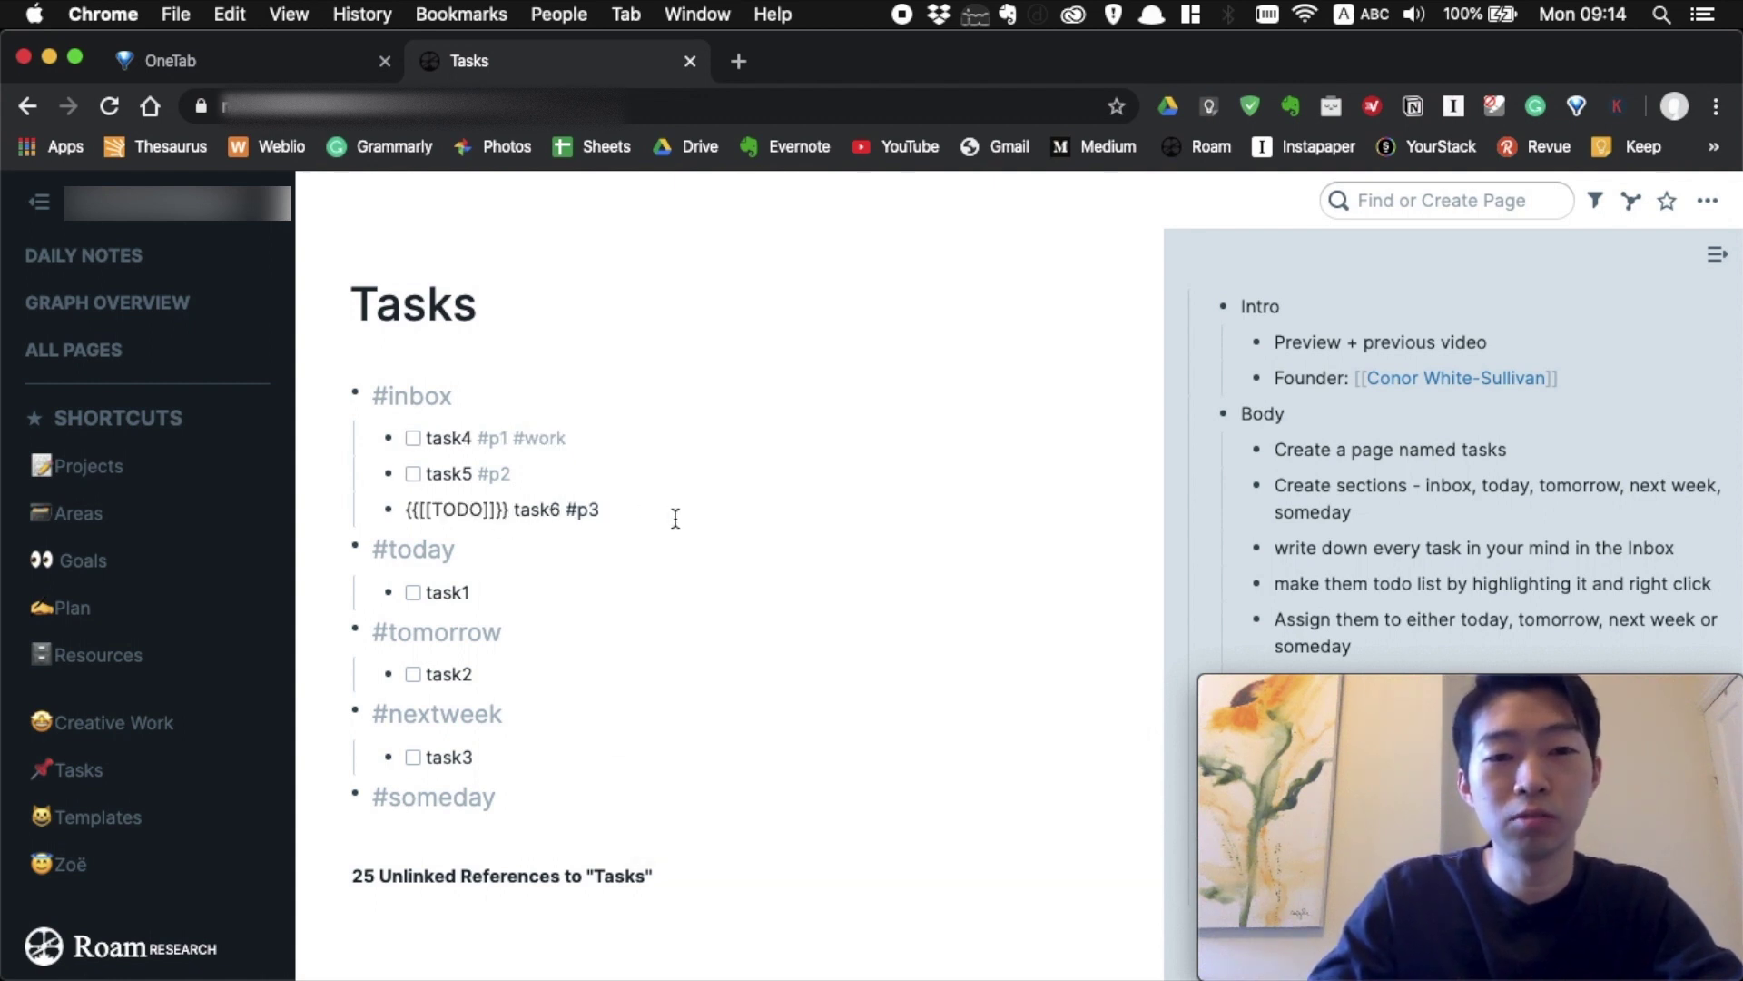
pyautogui.write('#hou')
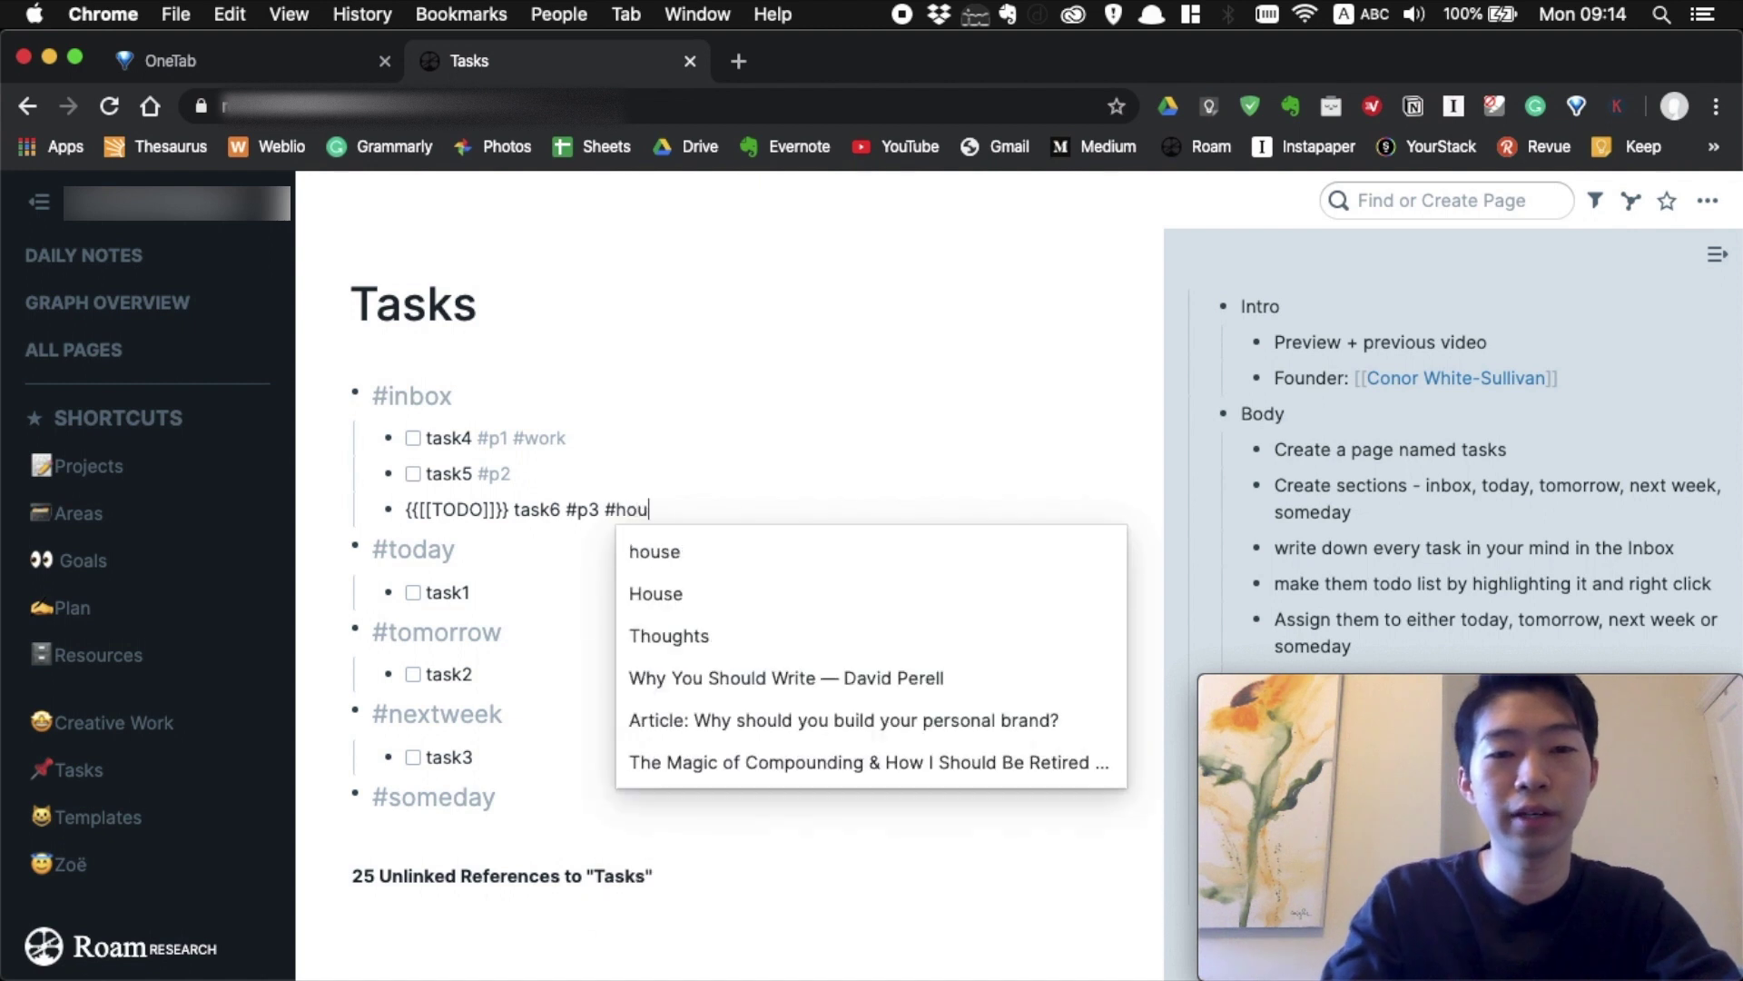
pyautogui.write('se')
pyautogui.click(646, 472)
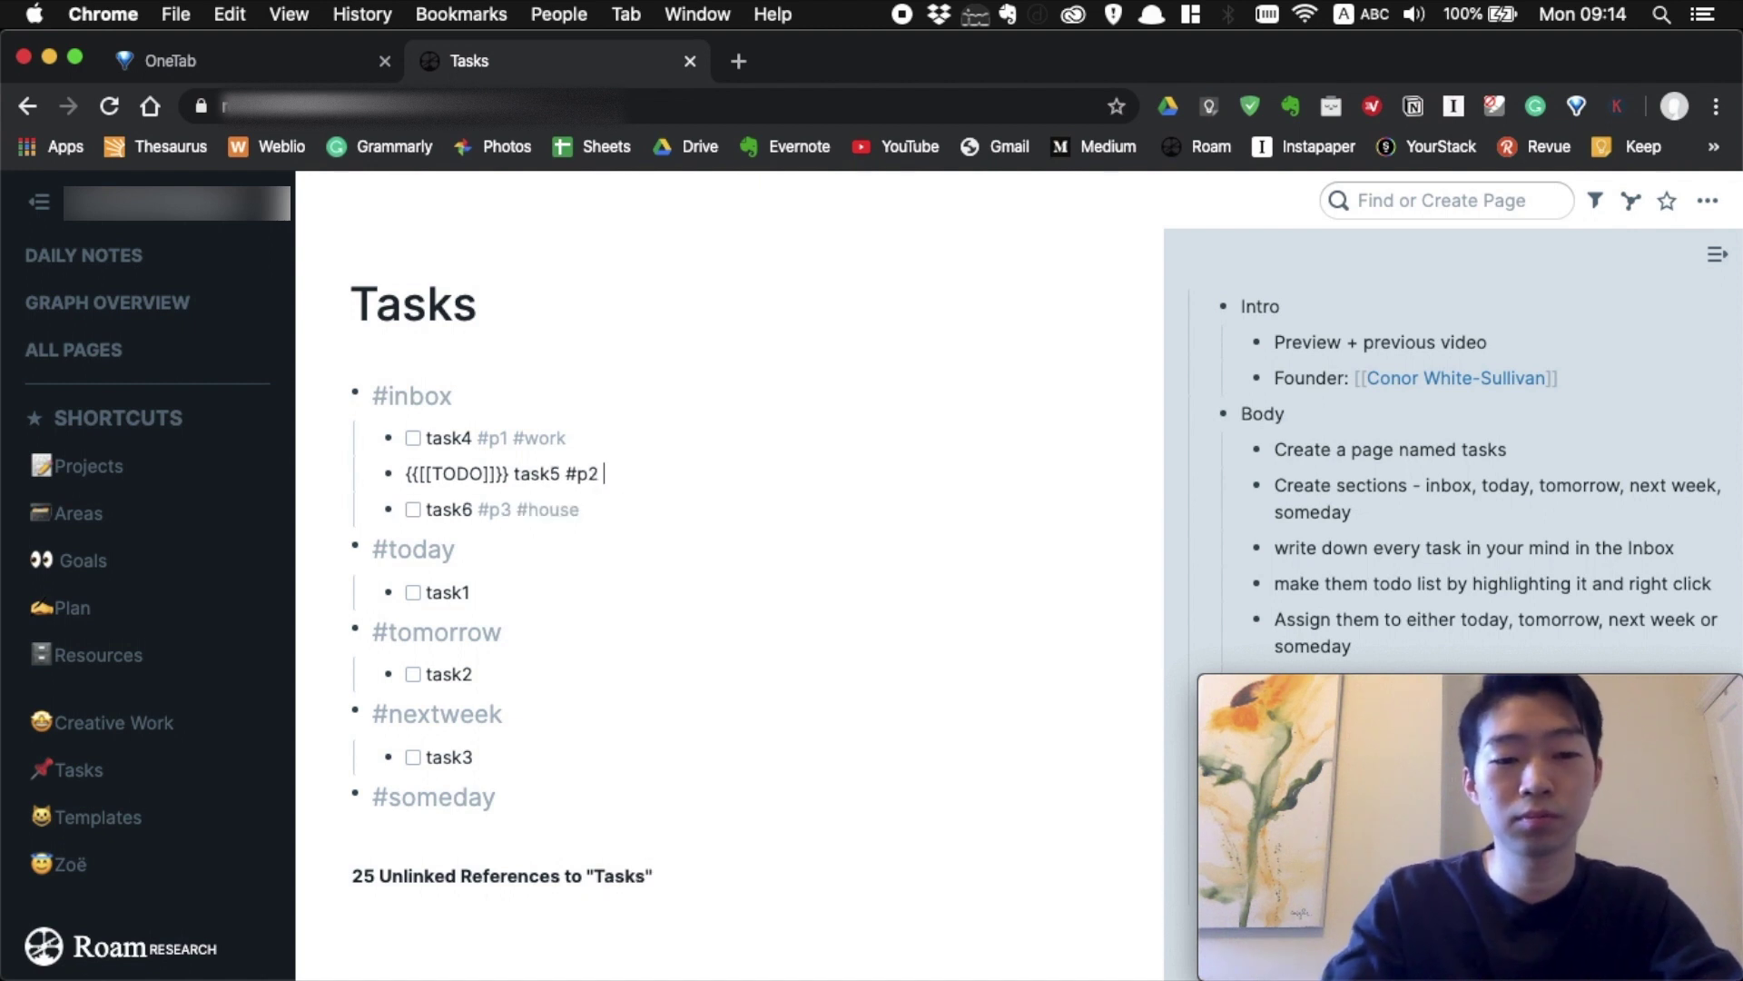
pyautogui.write('#')
pyautogui.write('youtube')
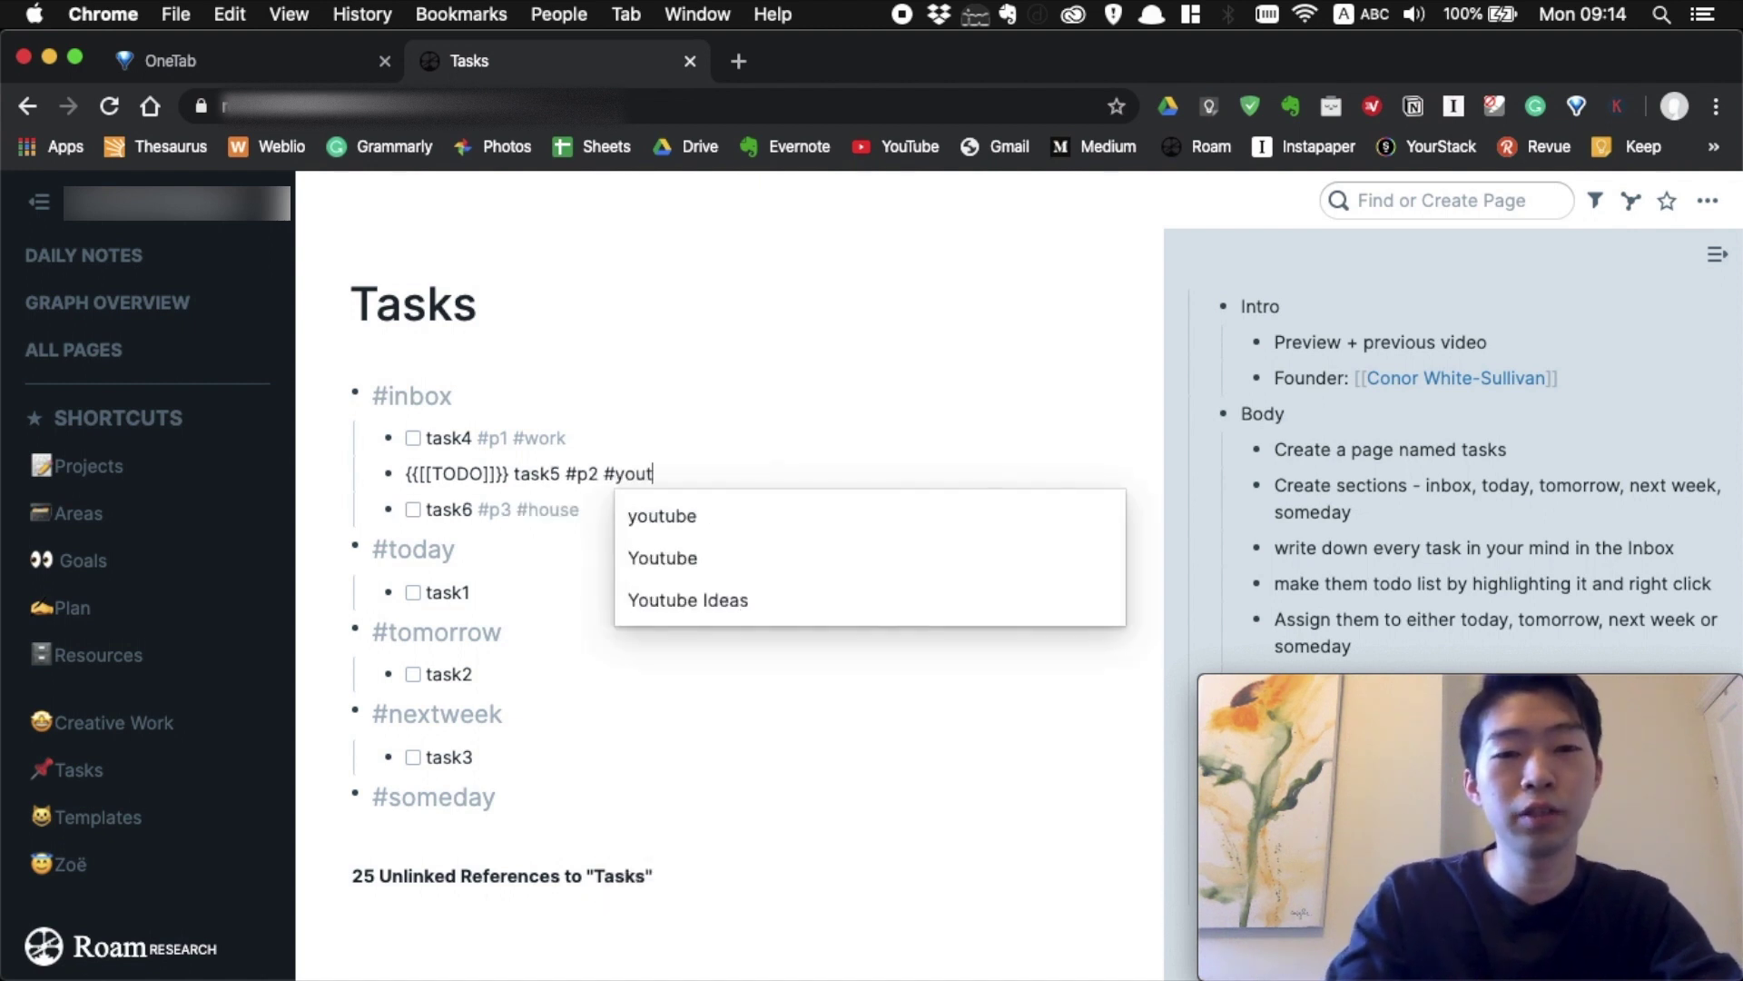
pyautogui.click(541, 655)
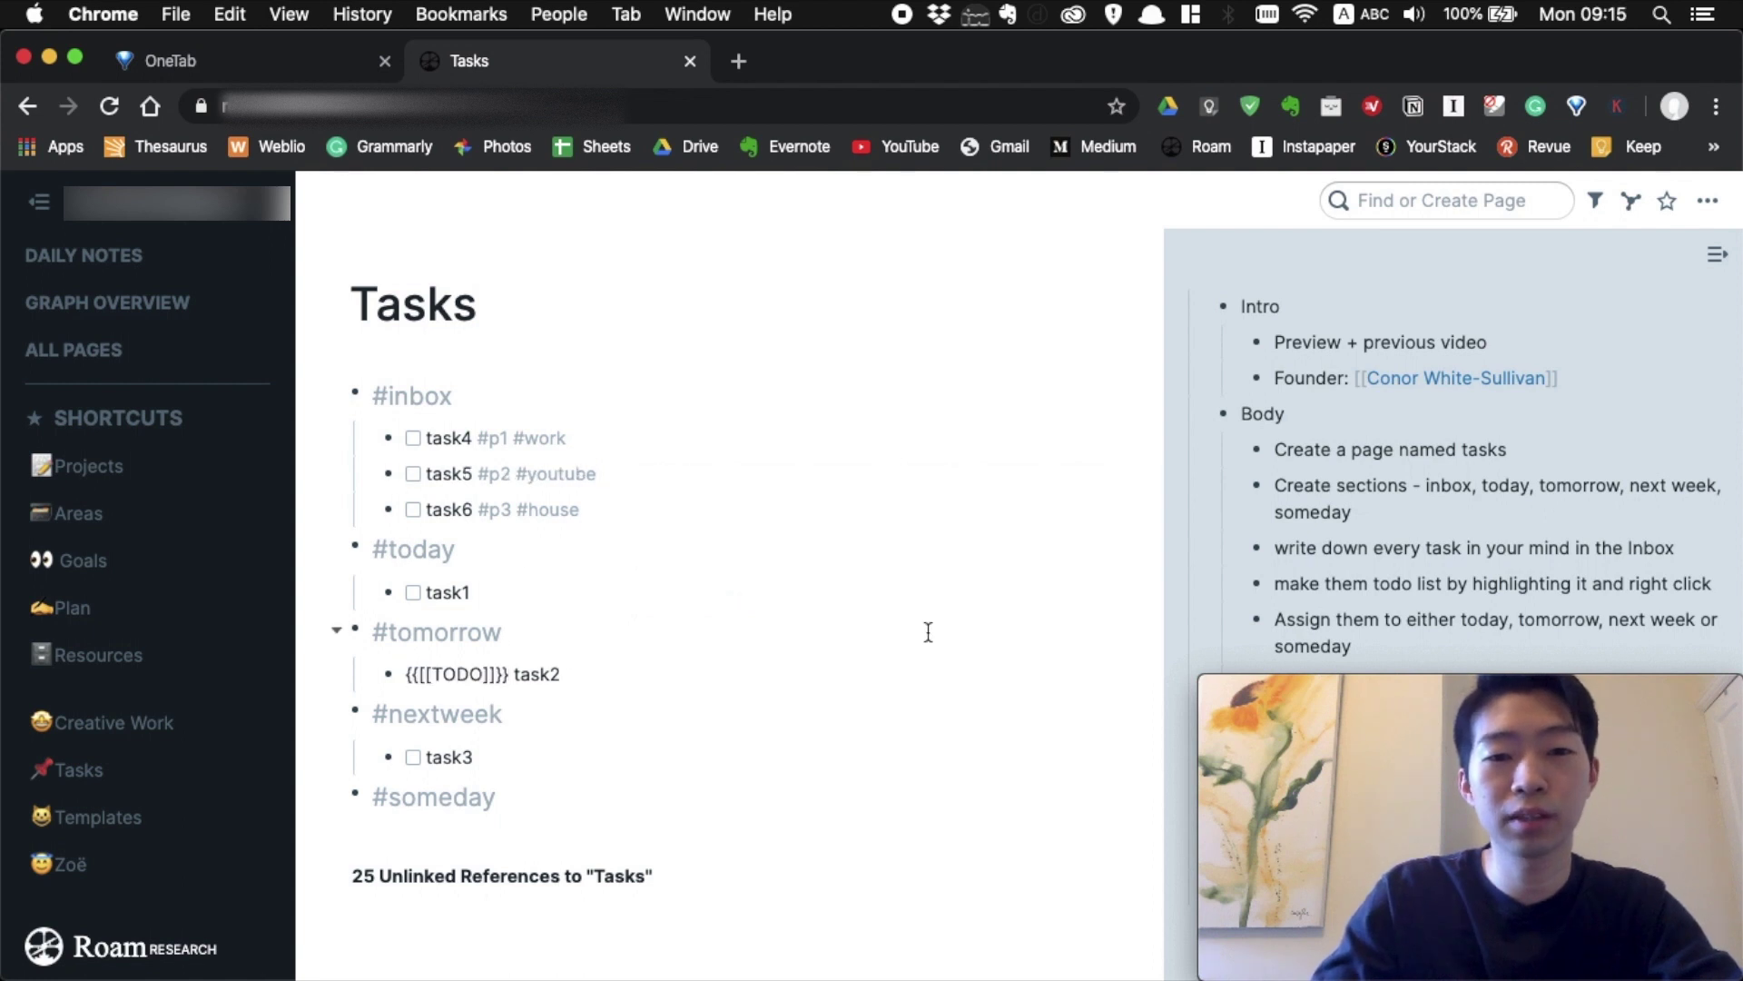
# Append the category tag #youtube to task1 under #today.
pyautogui.click(597, 592)
pyautogui.write('#')
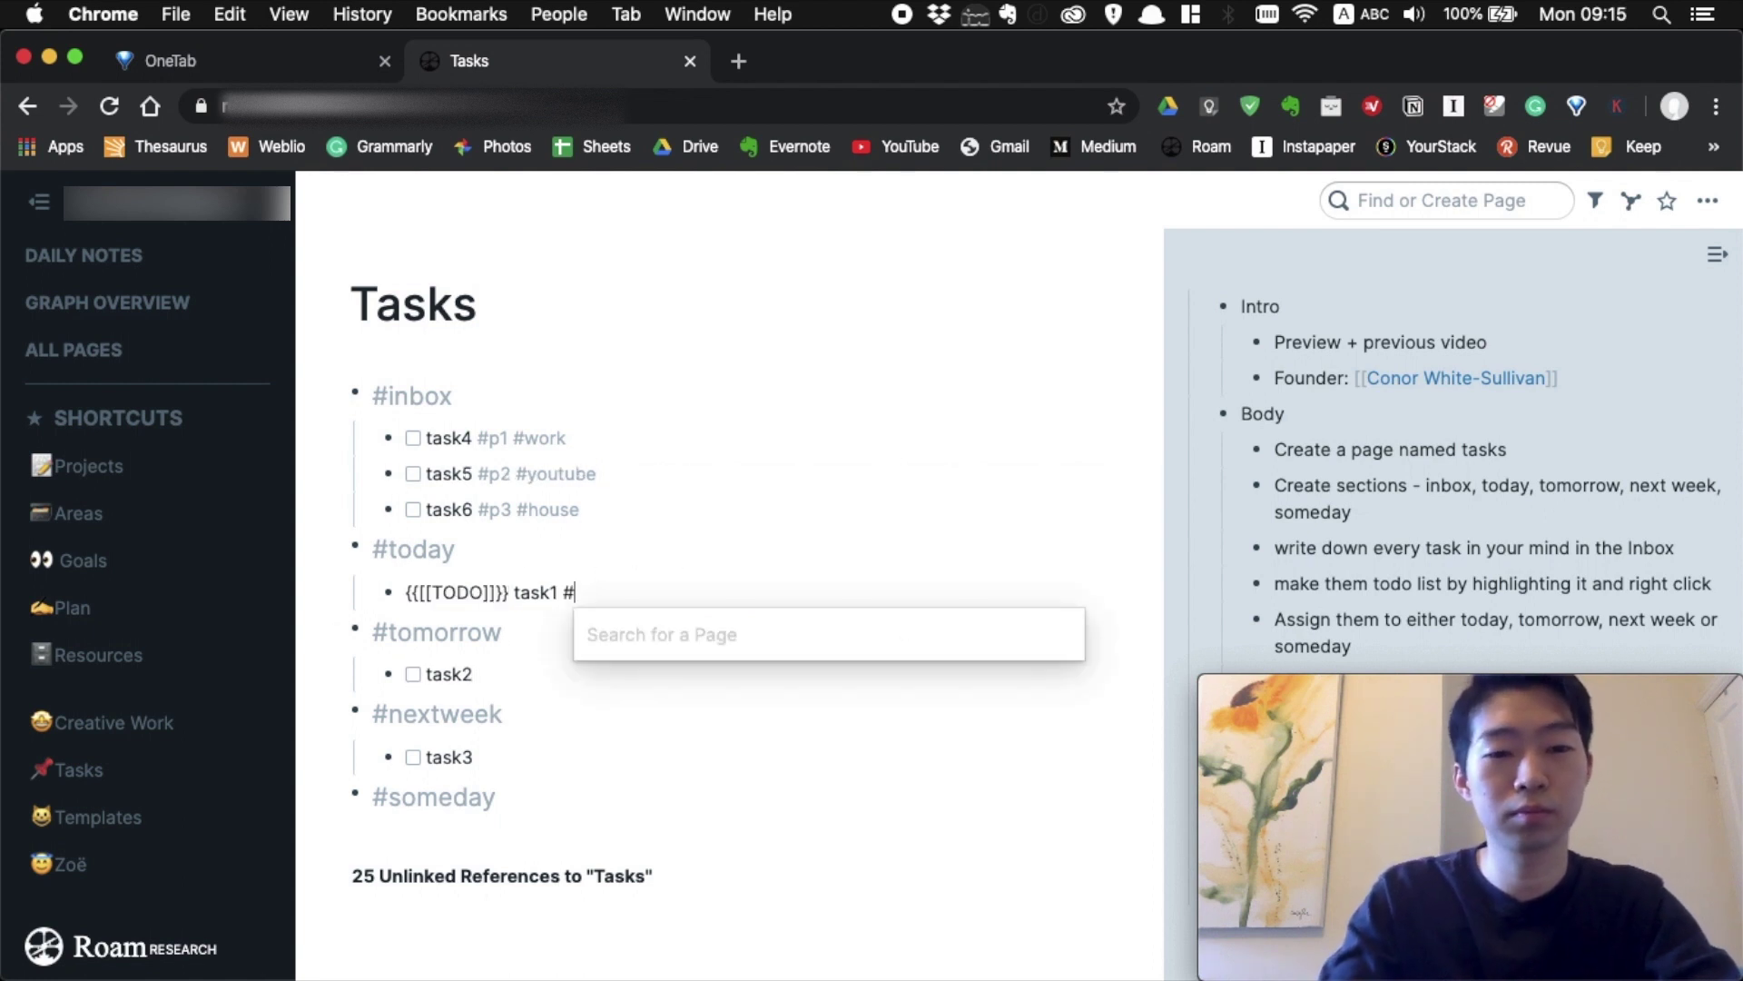
pyautogui.write('youtube')
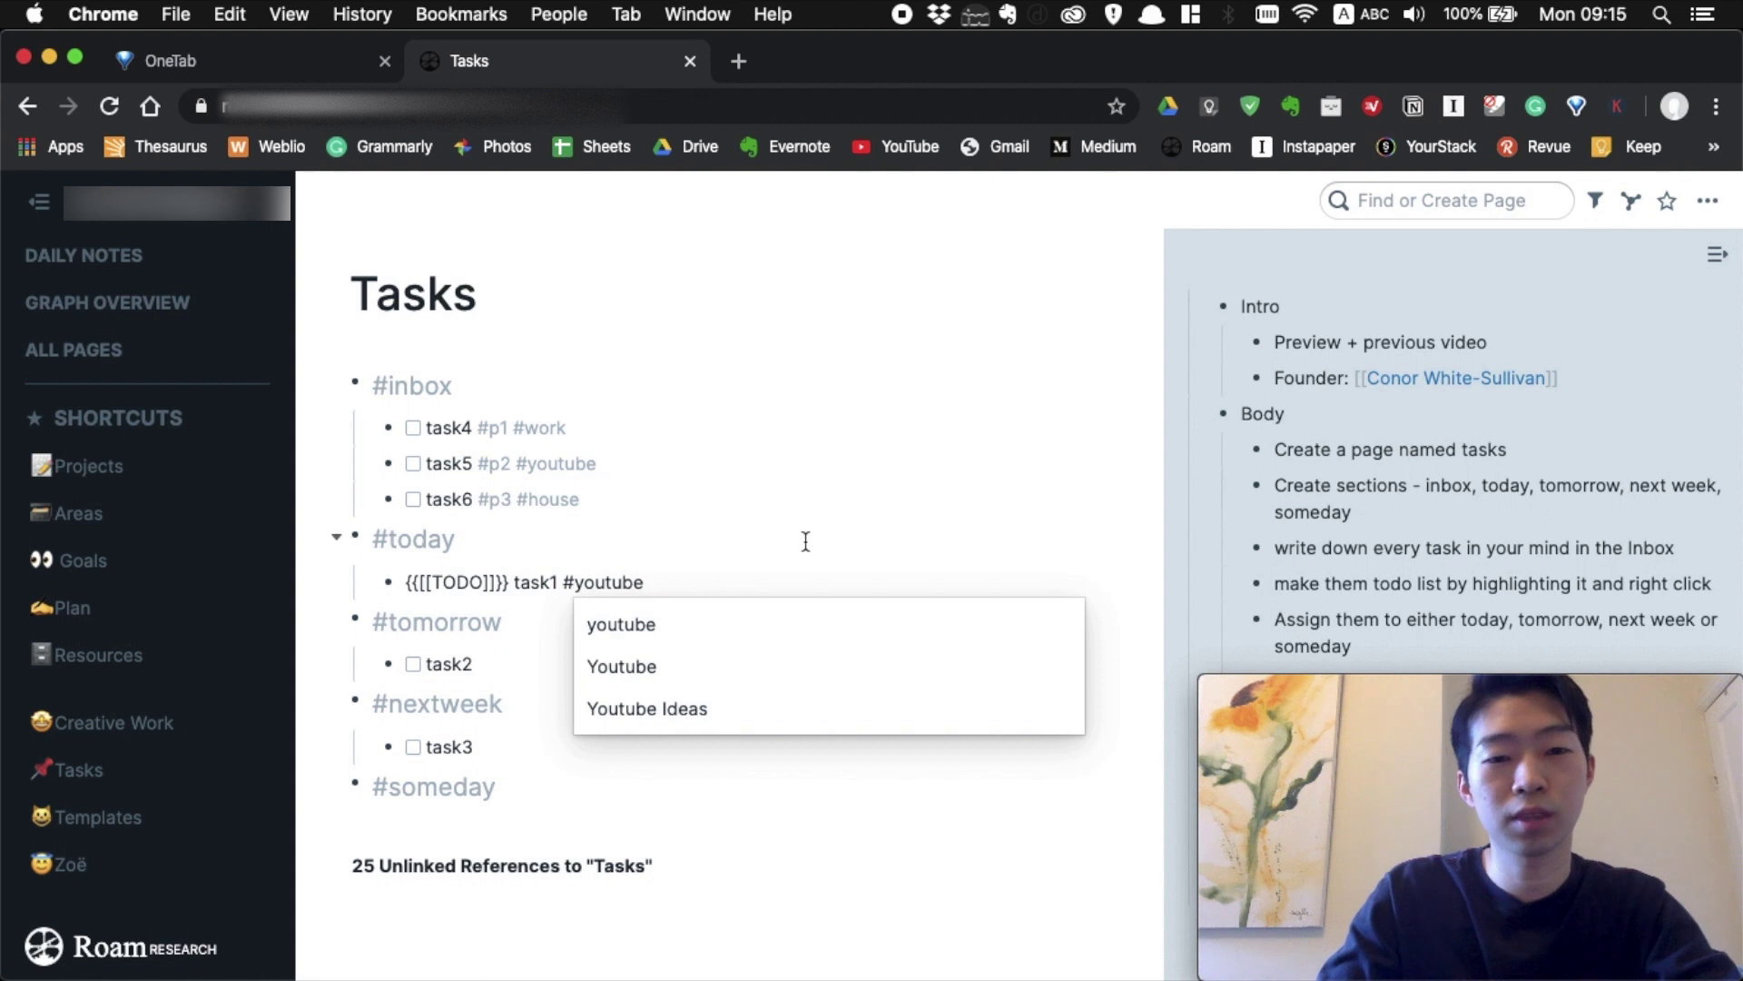
pyautogui.click(1011, 539)
pyautogui.scroll(-1, 1104, 479)
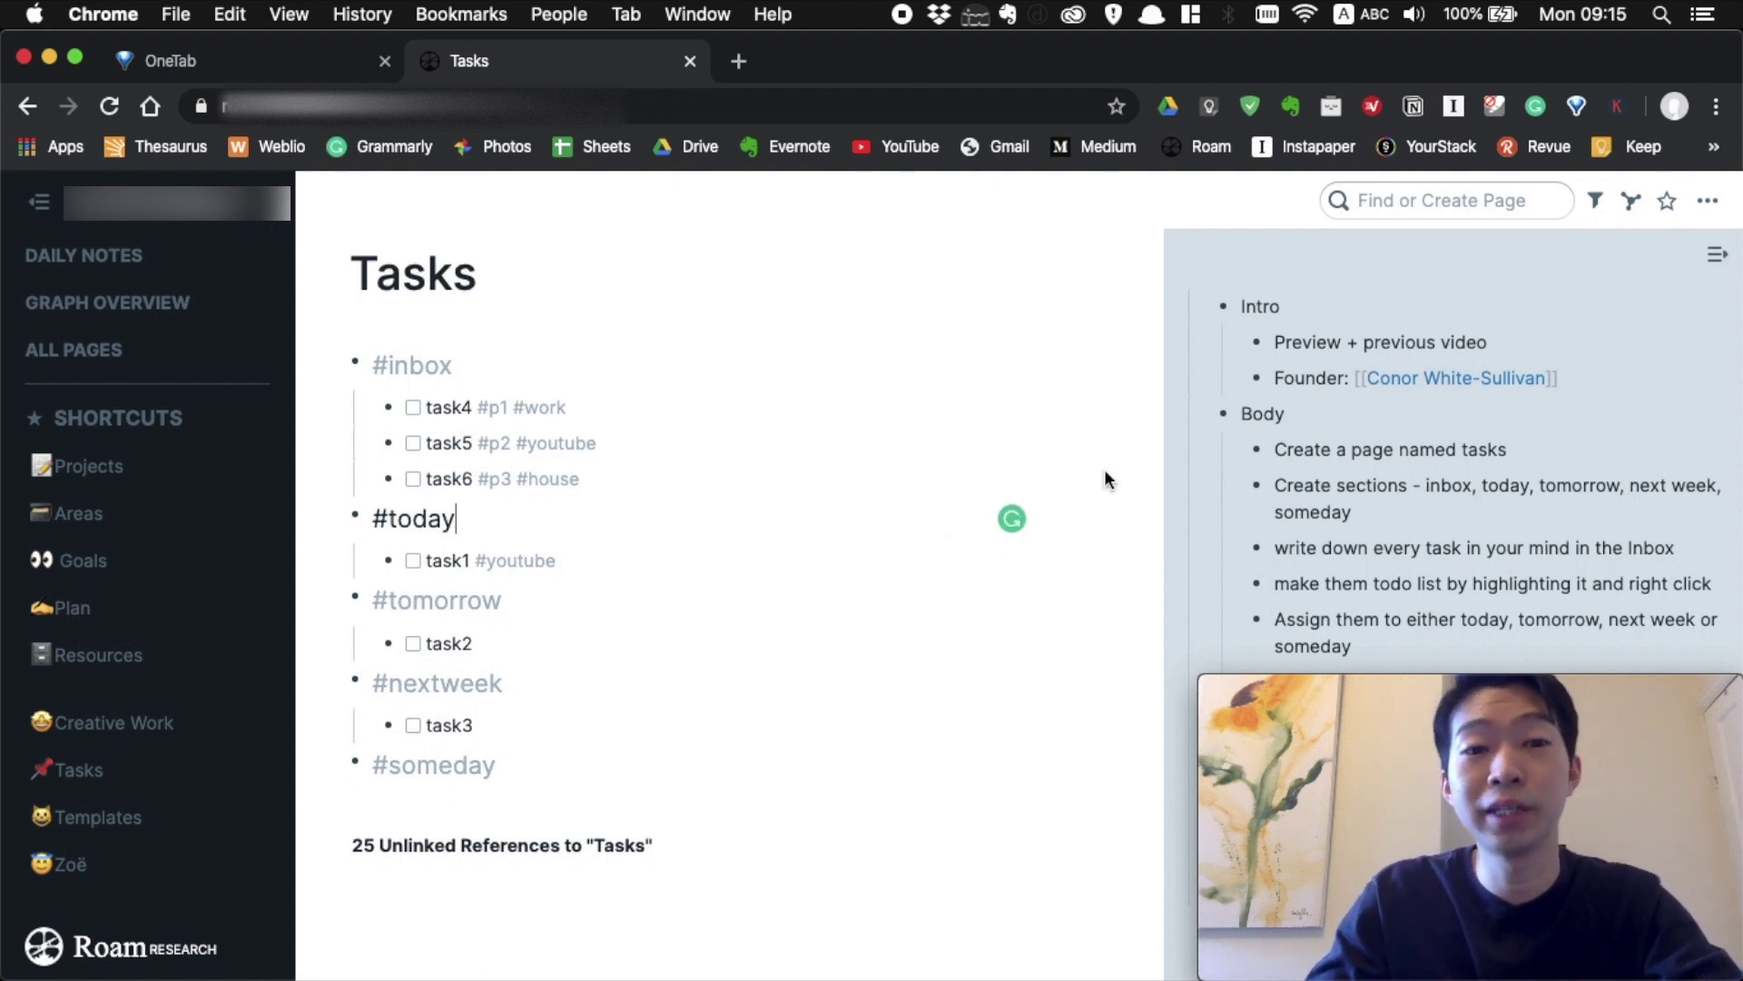
# Filter the Tasks page by the youtube tag and separately by p1, clearing each filter after viewing.
pyautogui.click(1596, 204)
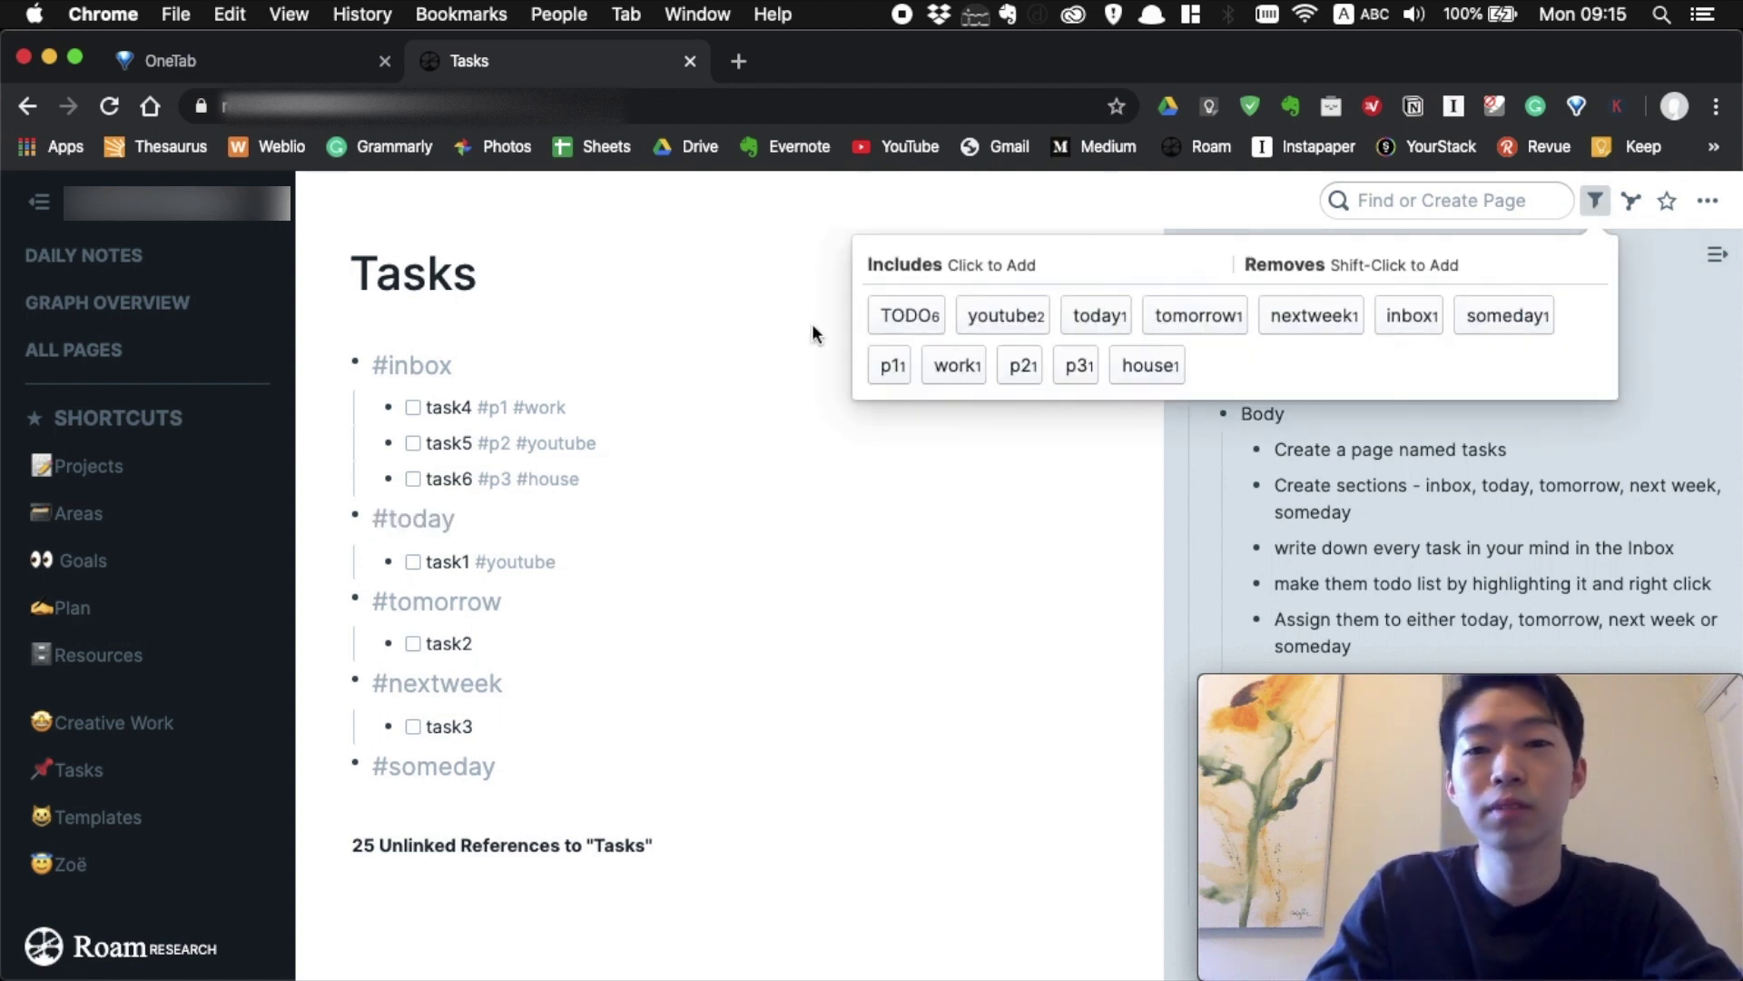
pyautogui.click(1014, 325)
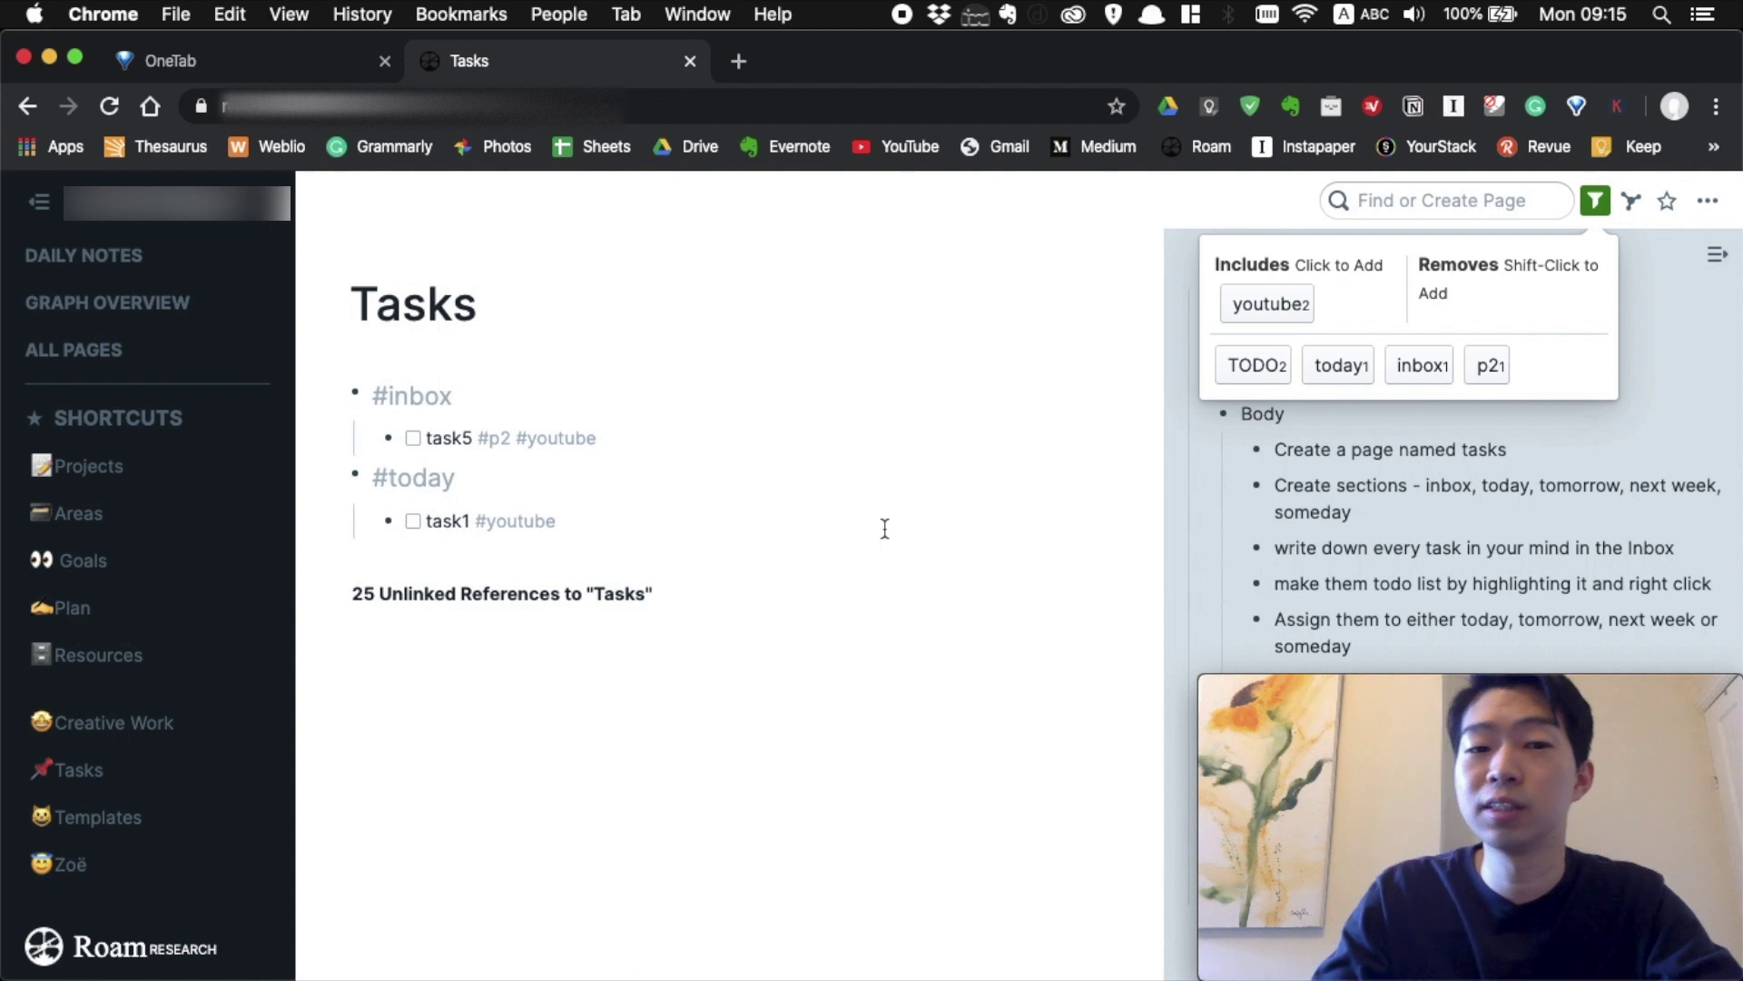
pyautogui.click(1271, 306)
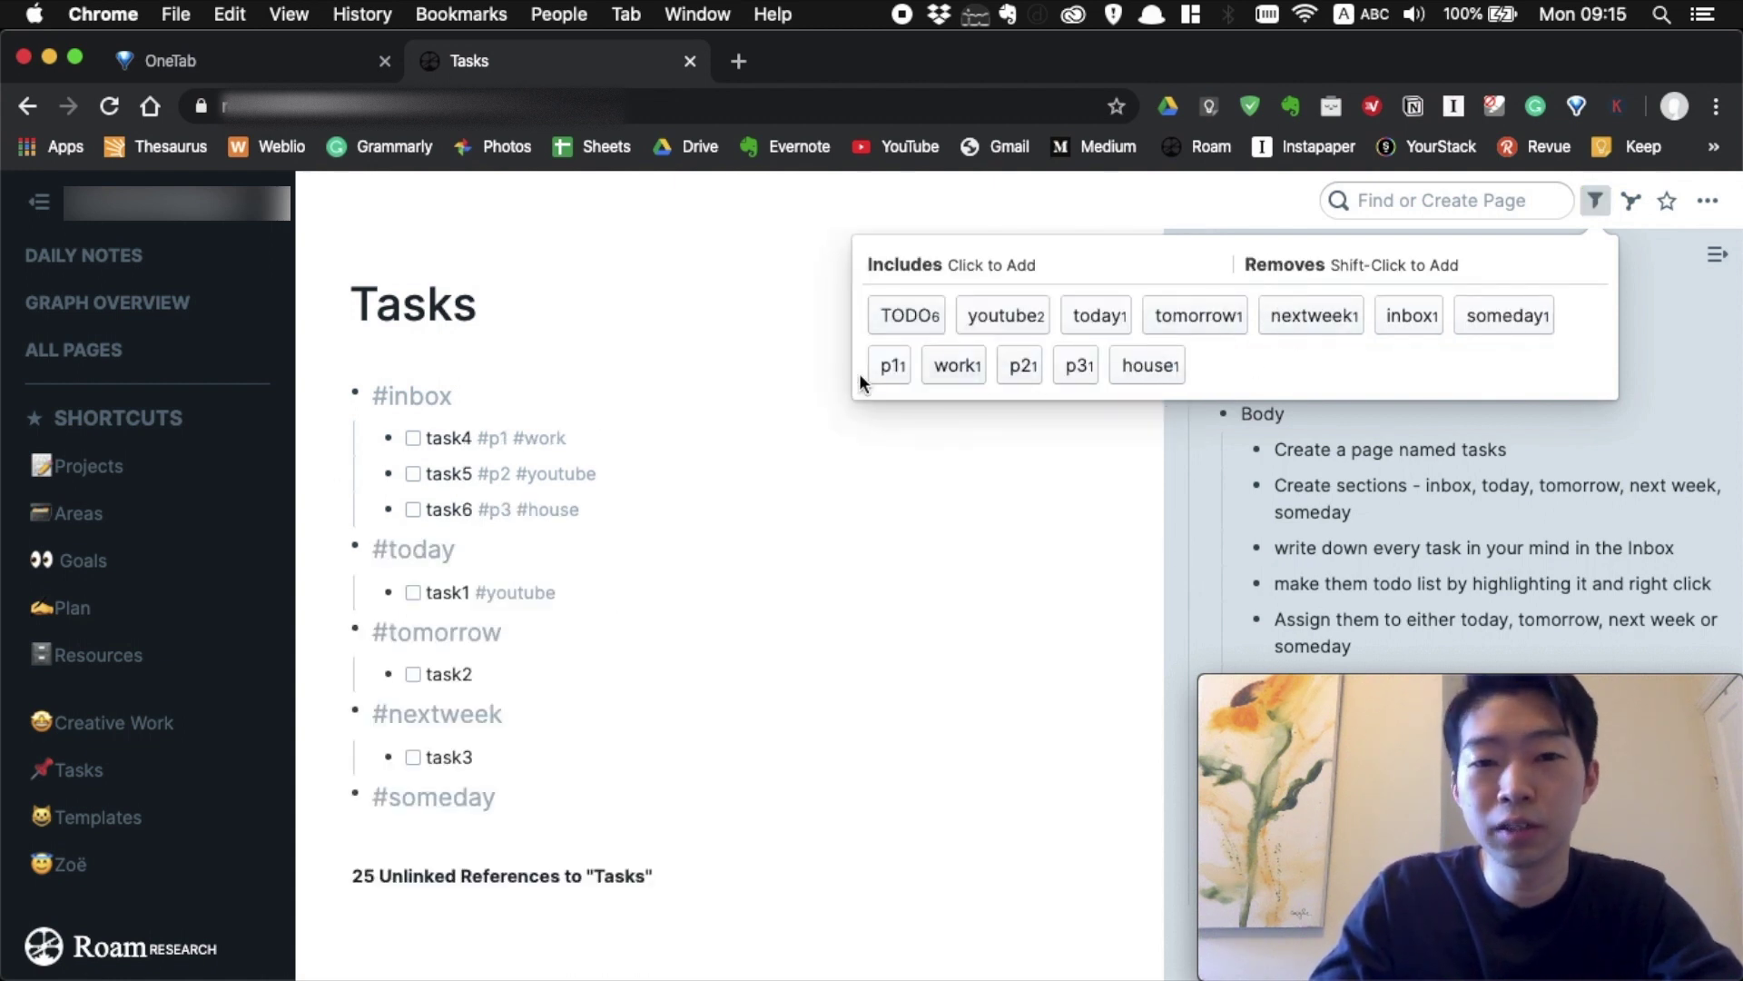
pyautogui.click(894, 366)
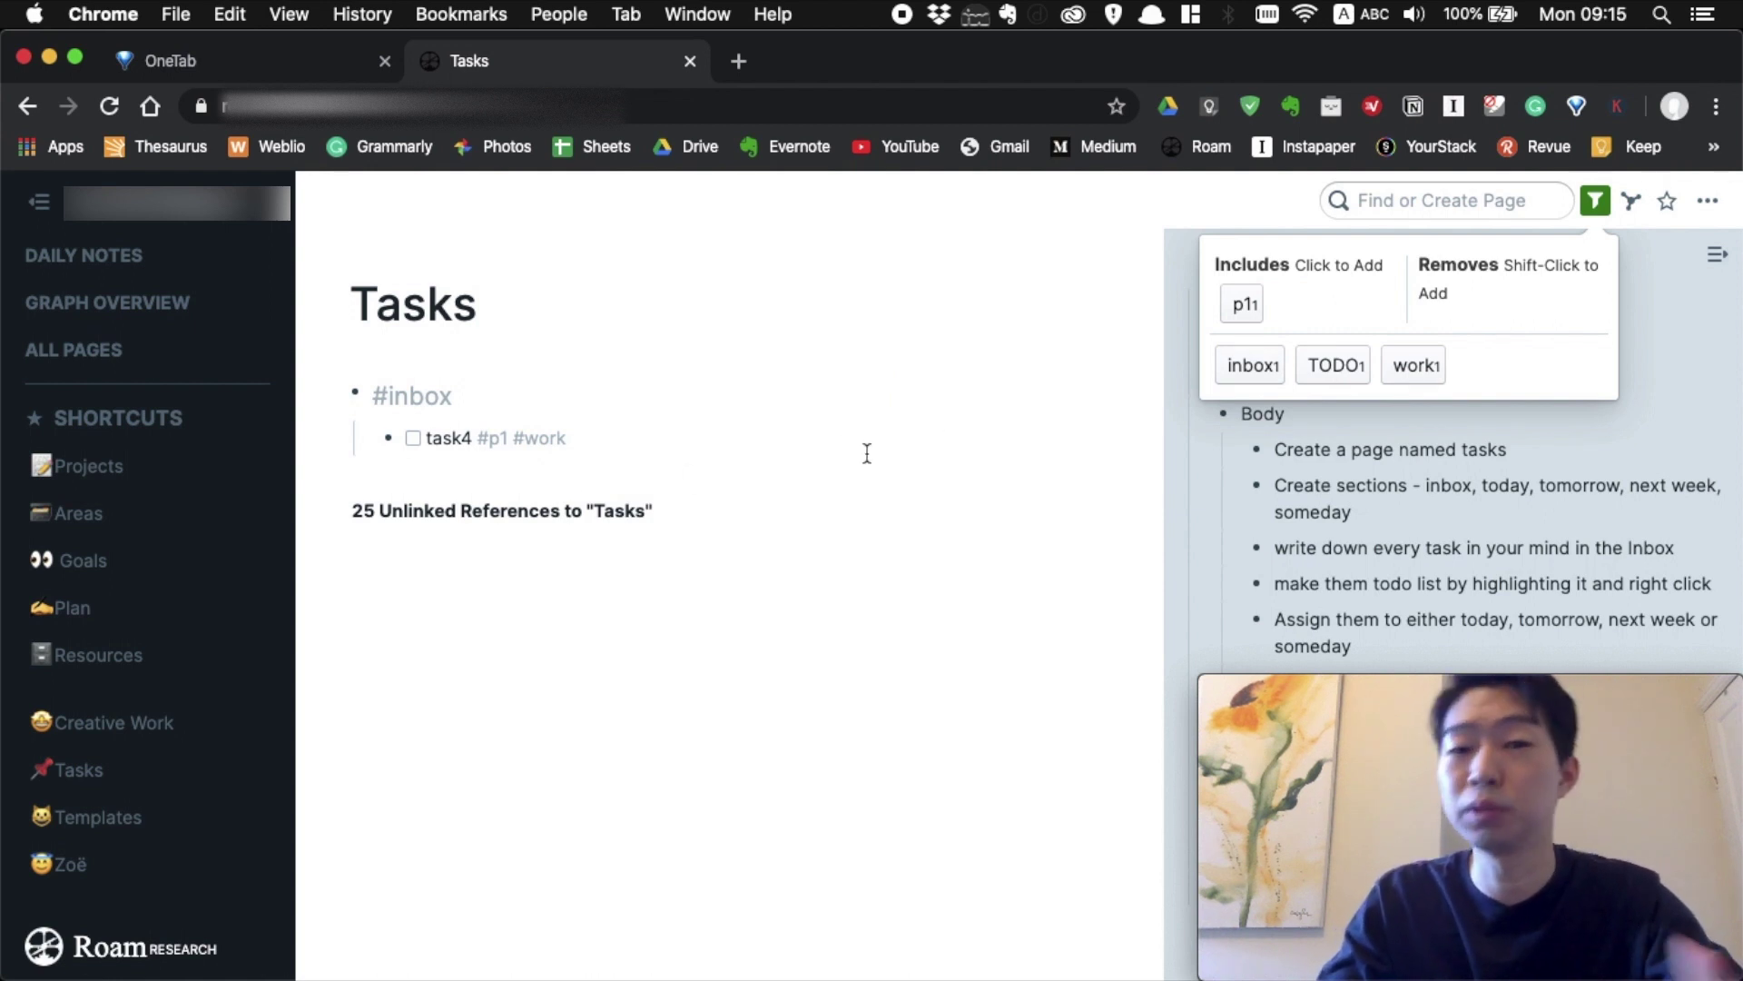
pyautogui.click(1242, 306)
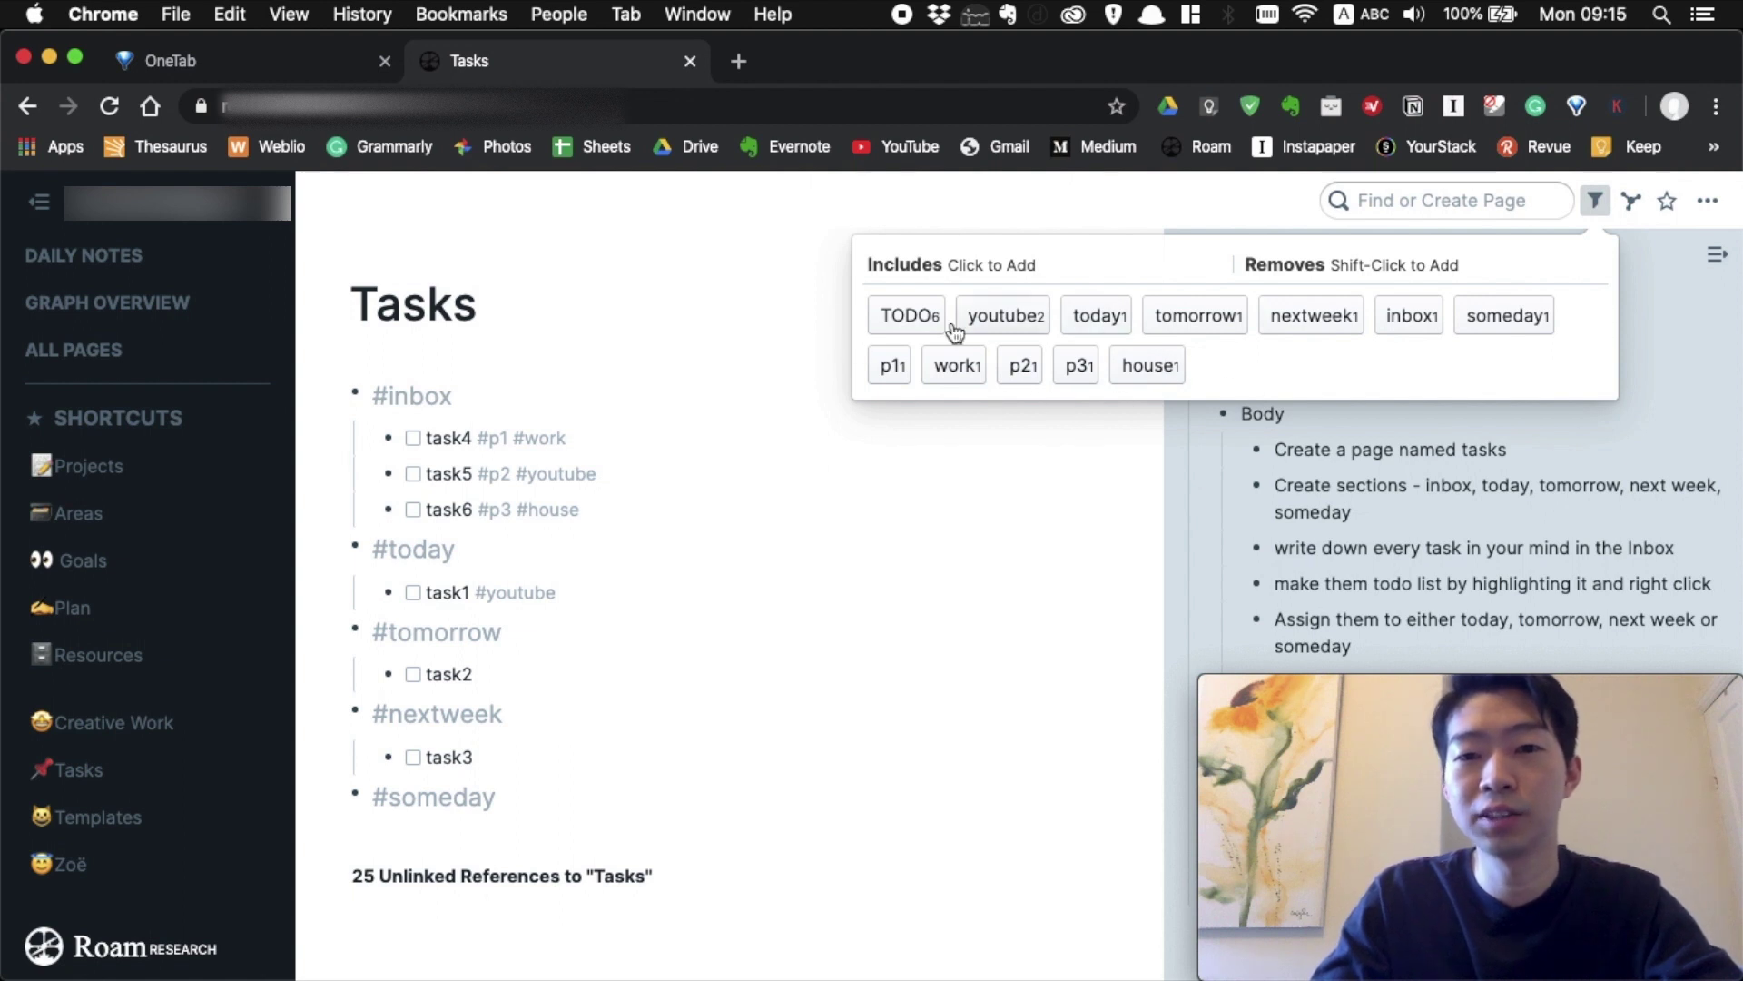
pyautogui.click(914, 666)
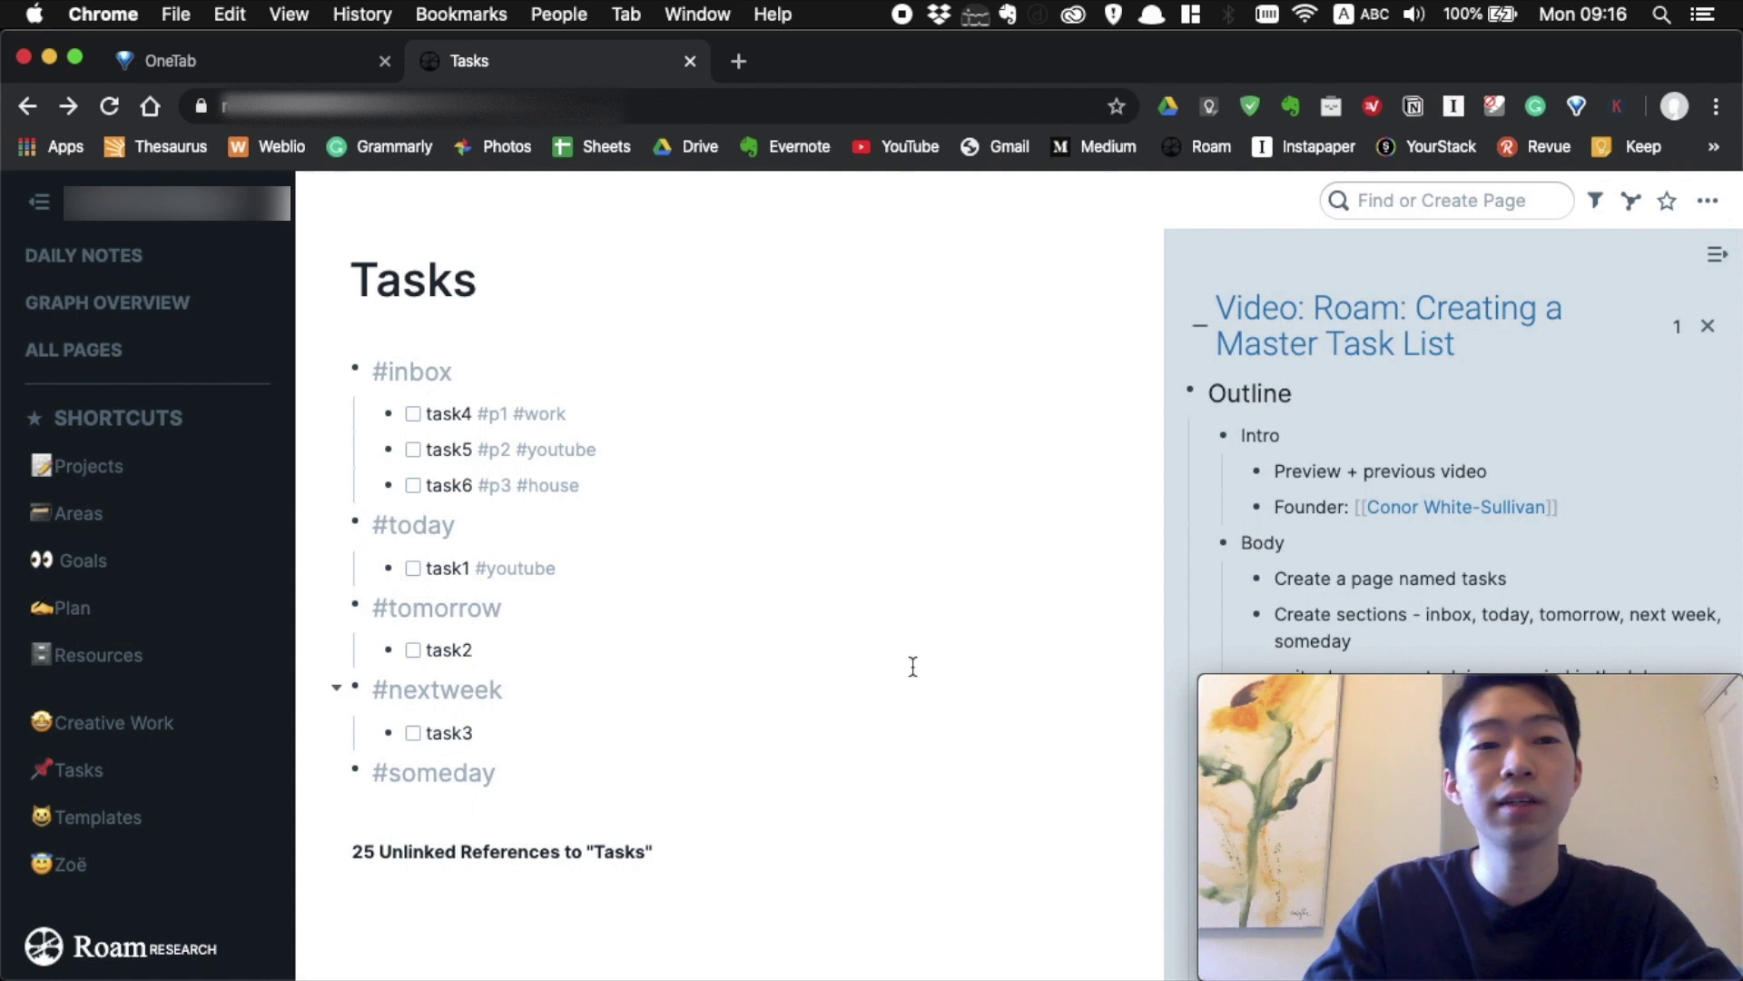
# Open Daily Notes and place the cursor in the empty bullet at the end of the February 3rd, 2020 note.
pyautogui.click(145, 272)
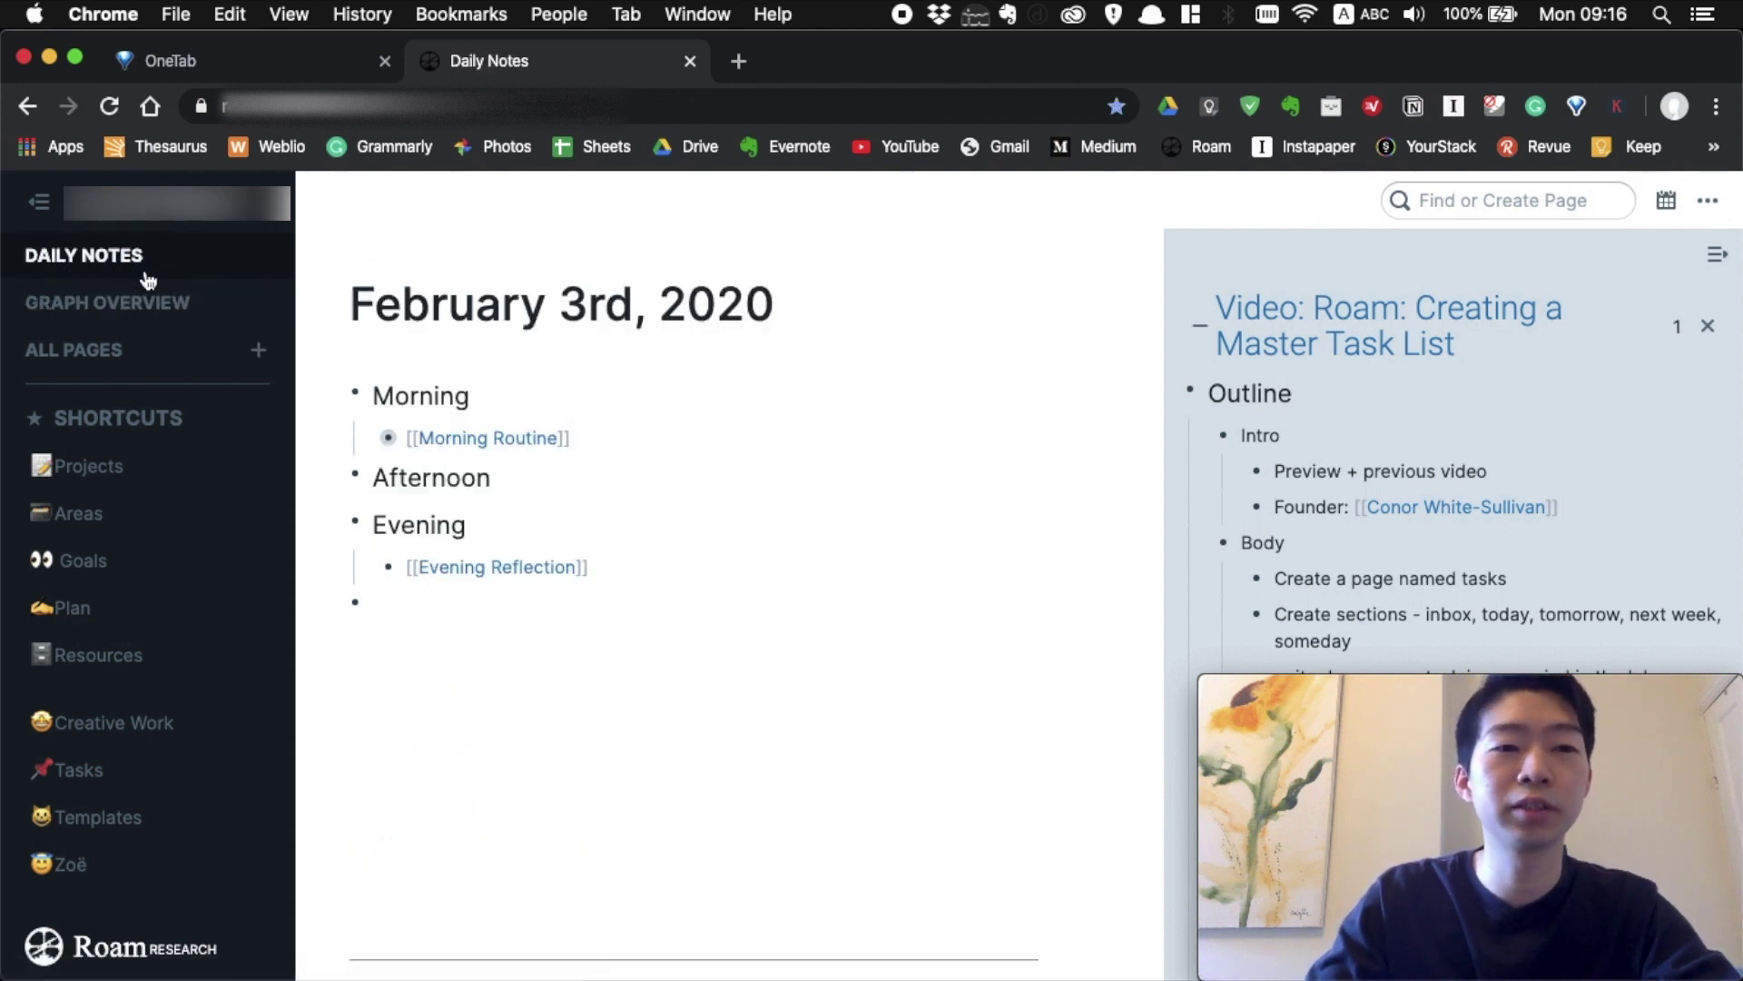
pyautogui.click(488, 611)
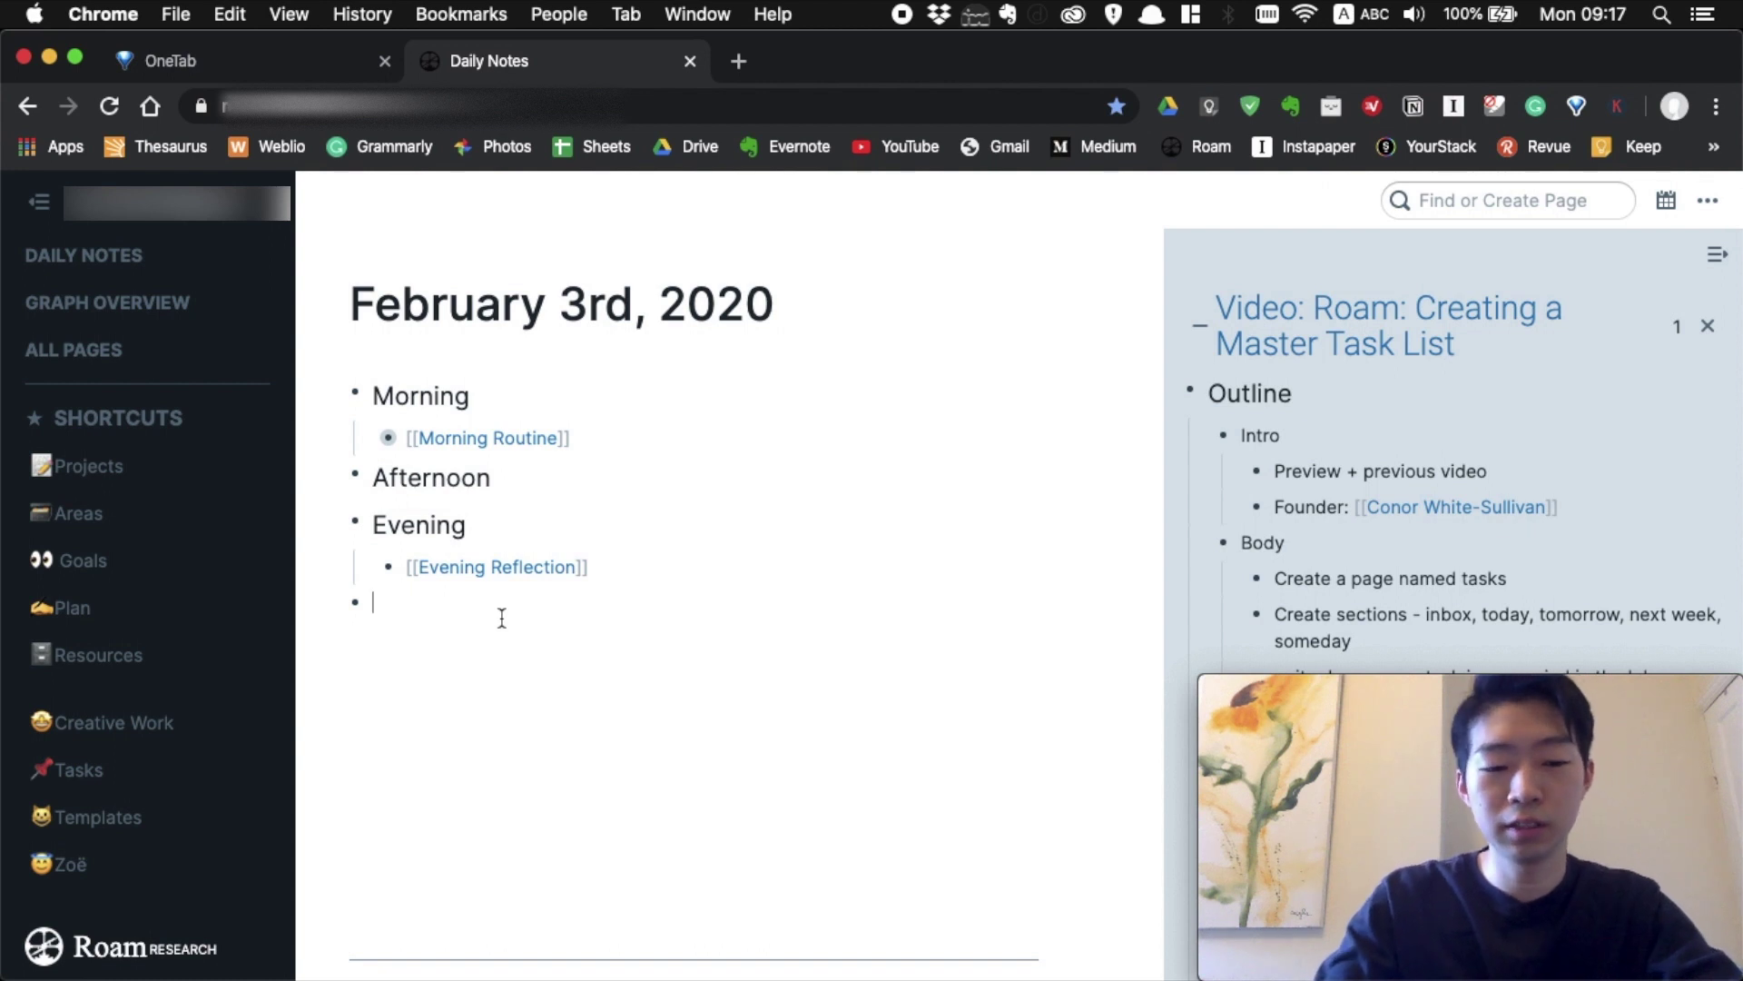
pyautogui.hotkey('alt', 'space')
pyautogui.write('a')
pyautogui.press('BackSpace')
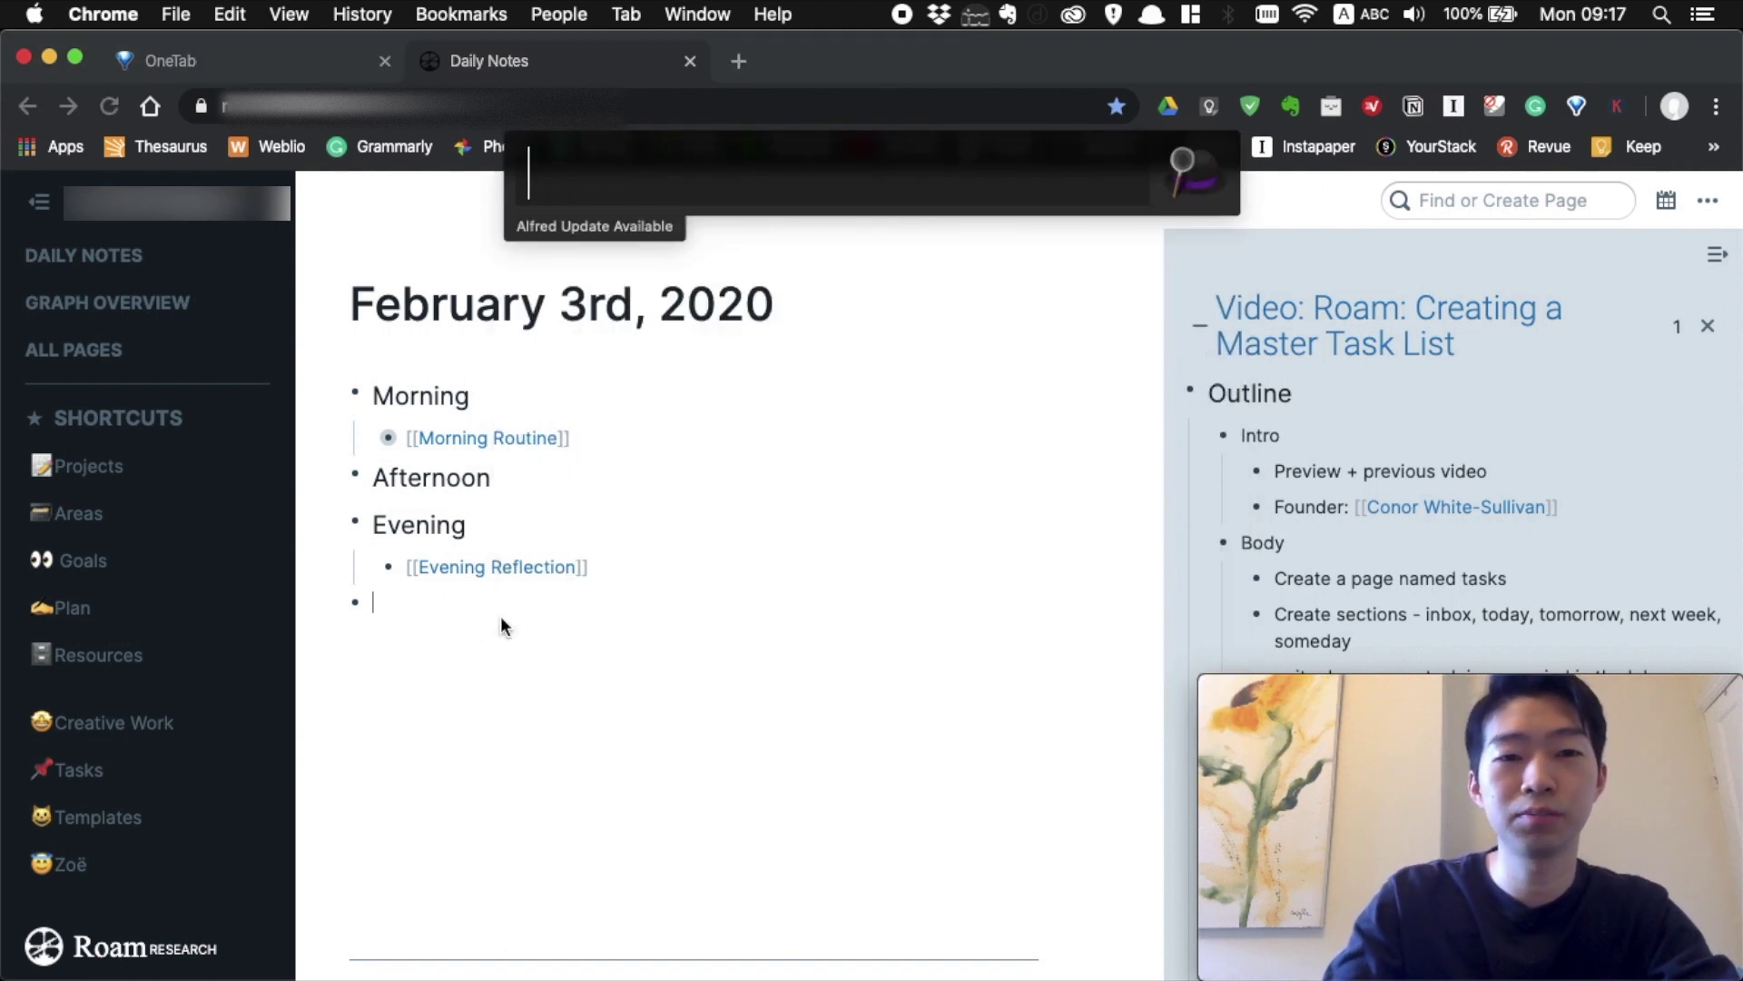
pyautogui.press('Escape')
# Search for "tasks" and open the Tasks page in the sidebar beside the daily note.
pyautogui.hotkey('ctrl', 'u')
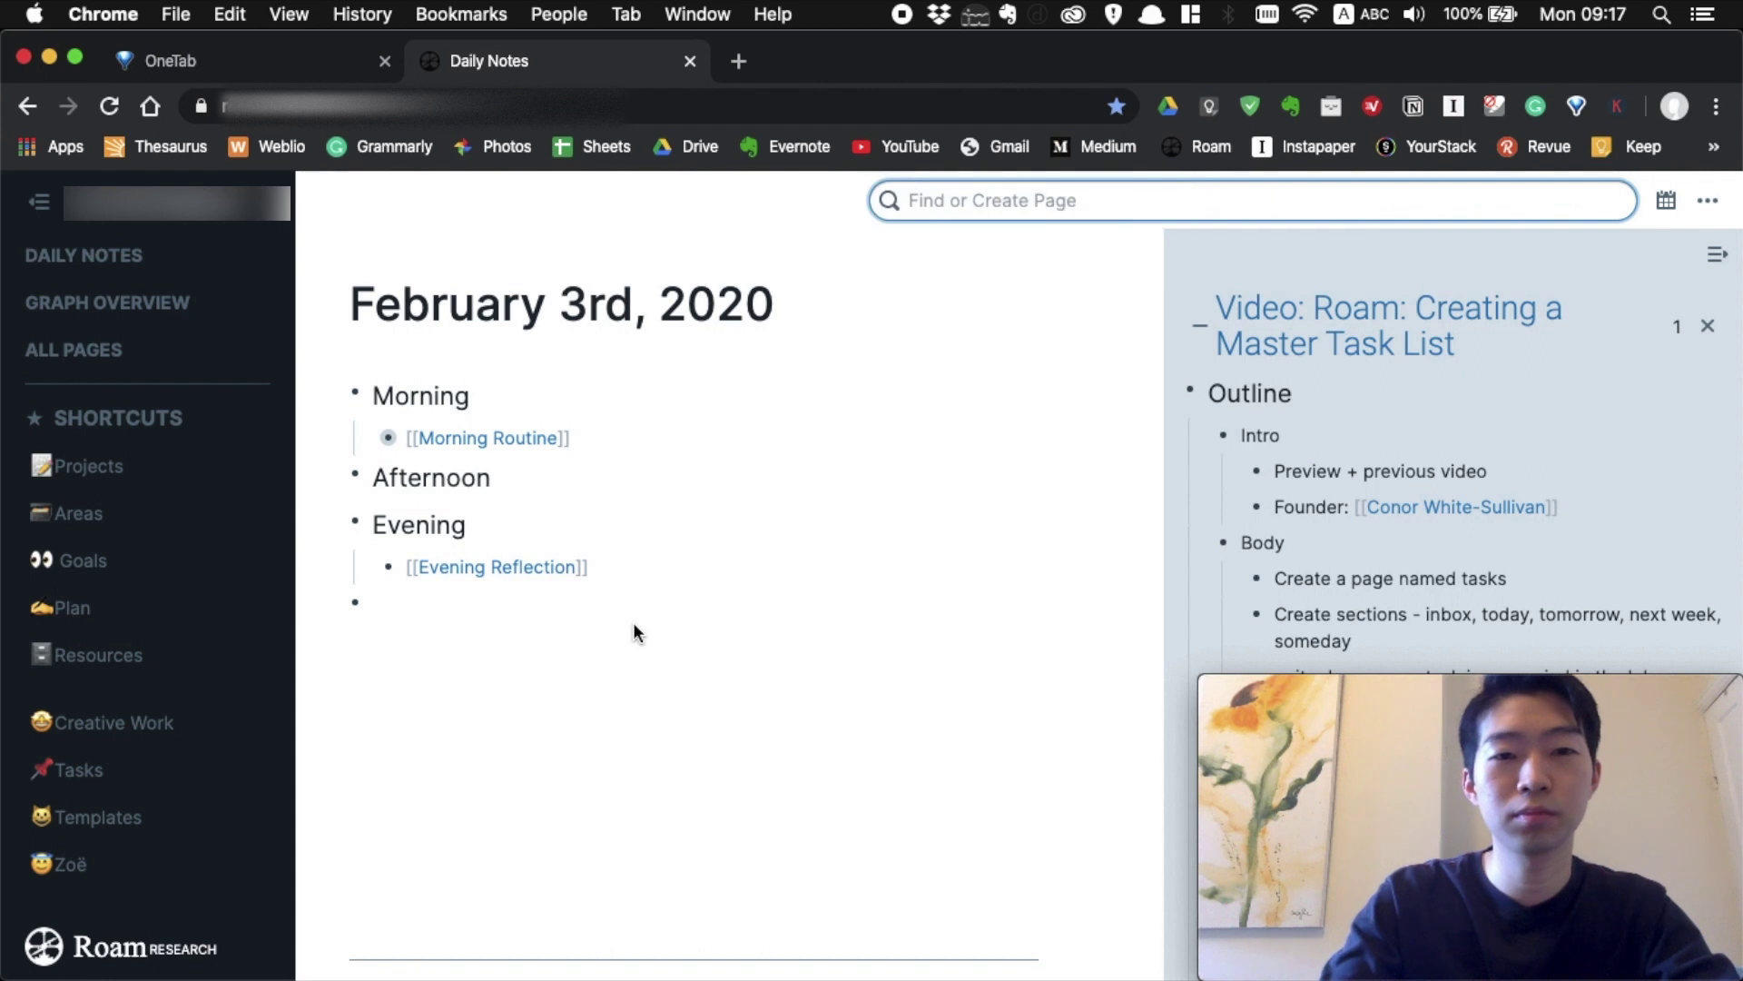
pyautogui.write('tasks')
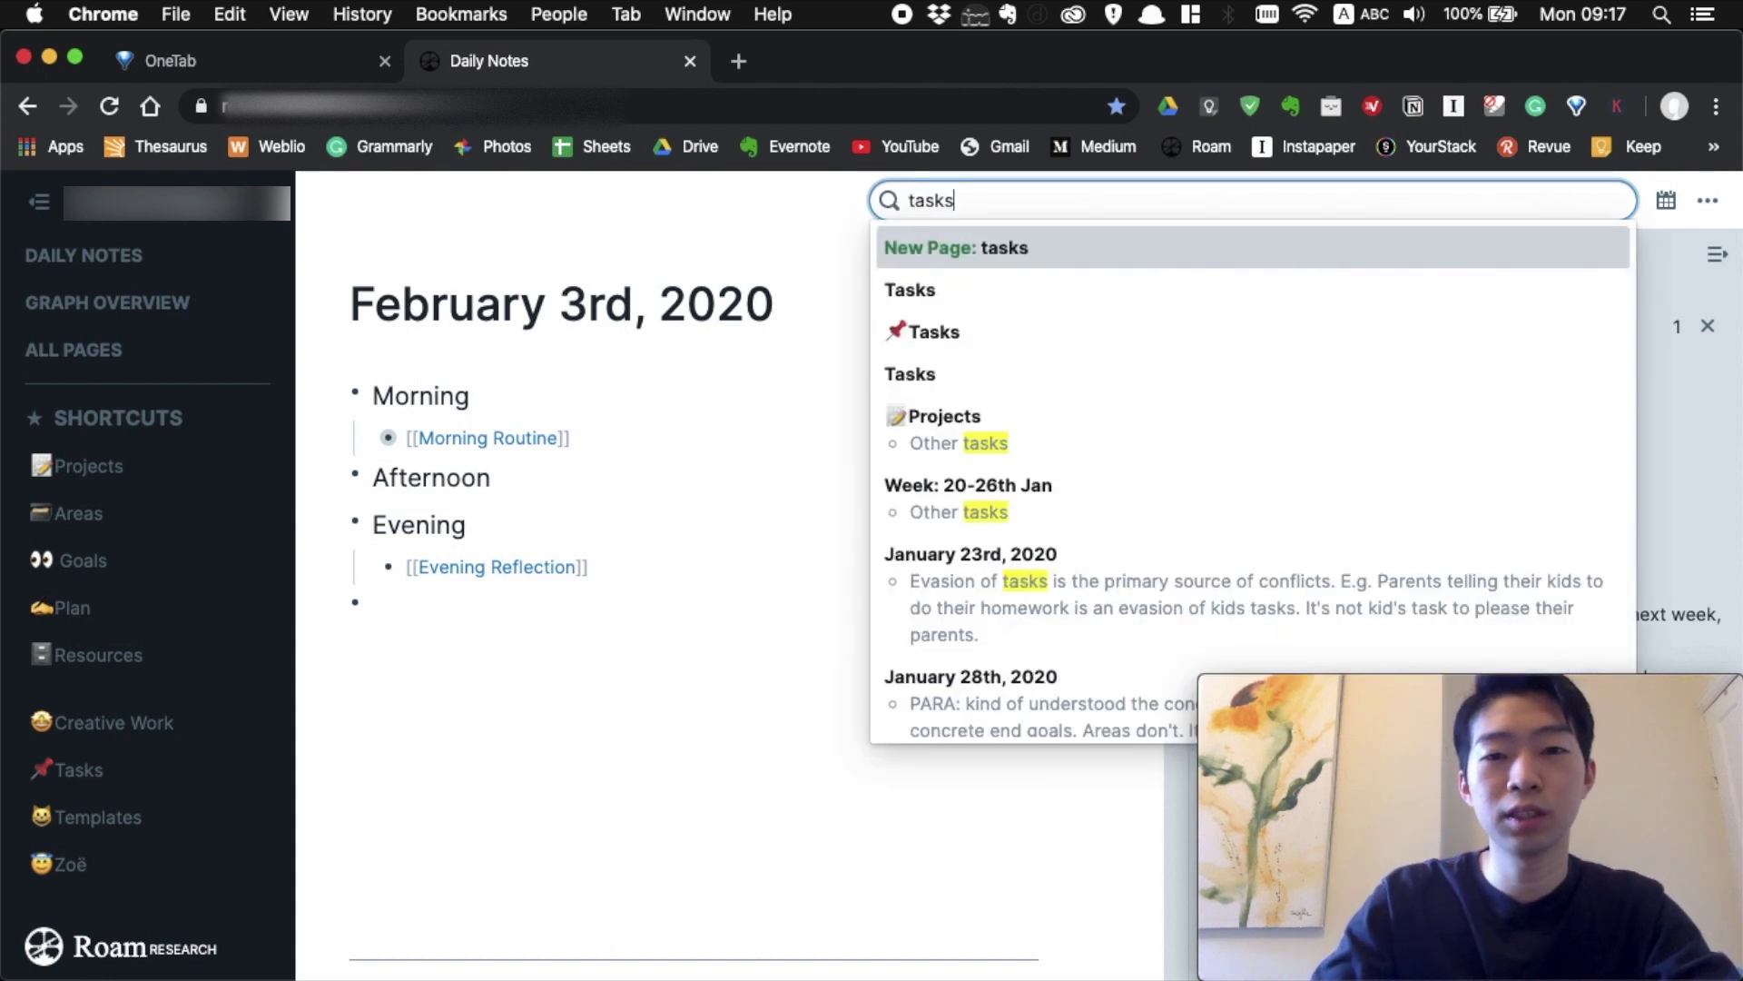
pyautogui.keyDown('shift'); pyautogui.click(957, 299); pyautogui.keyUp('shift')
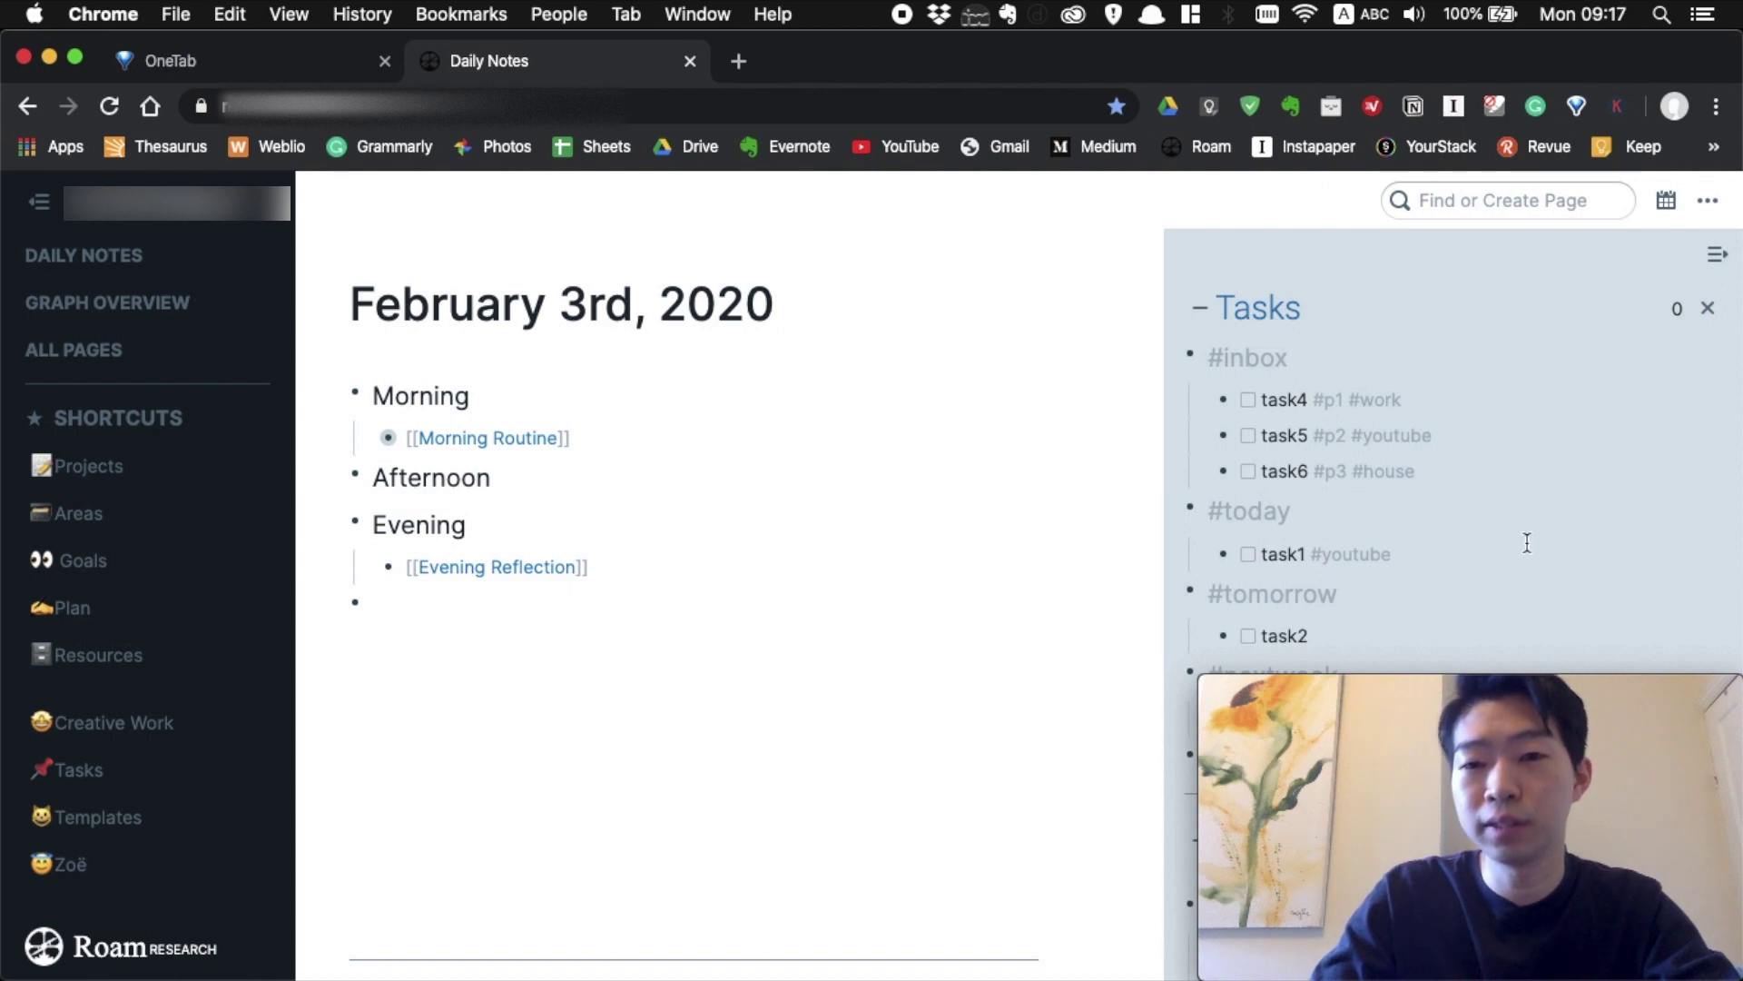
pyautogui.scroll(-1, 1528, 542)
pyautogui.scroll(1, 1526, 545)
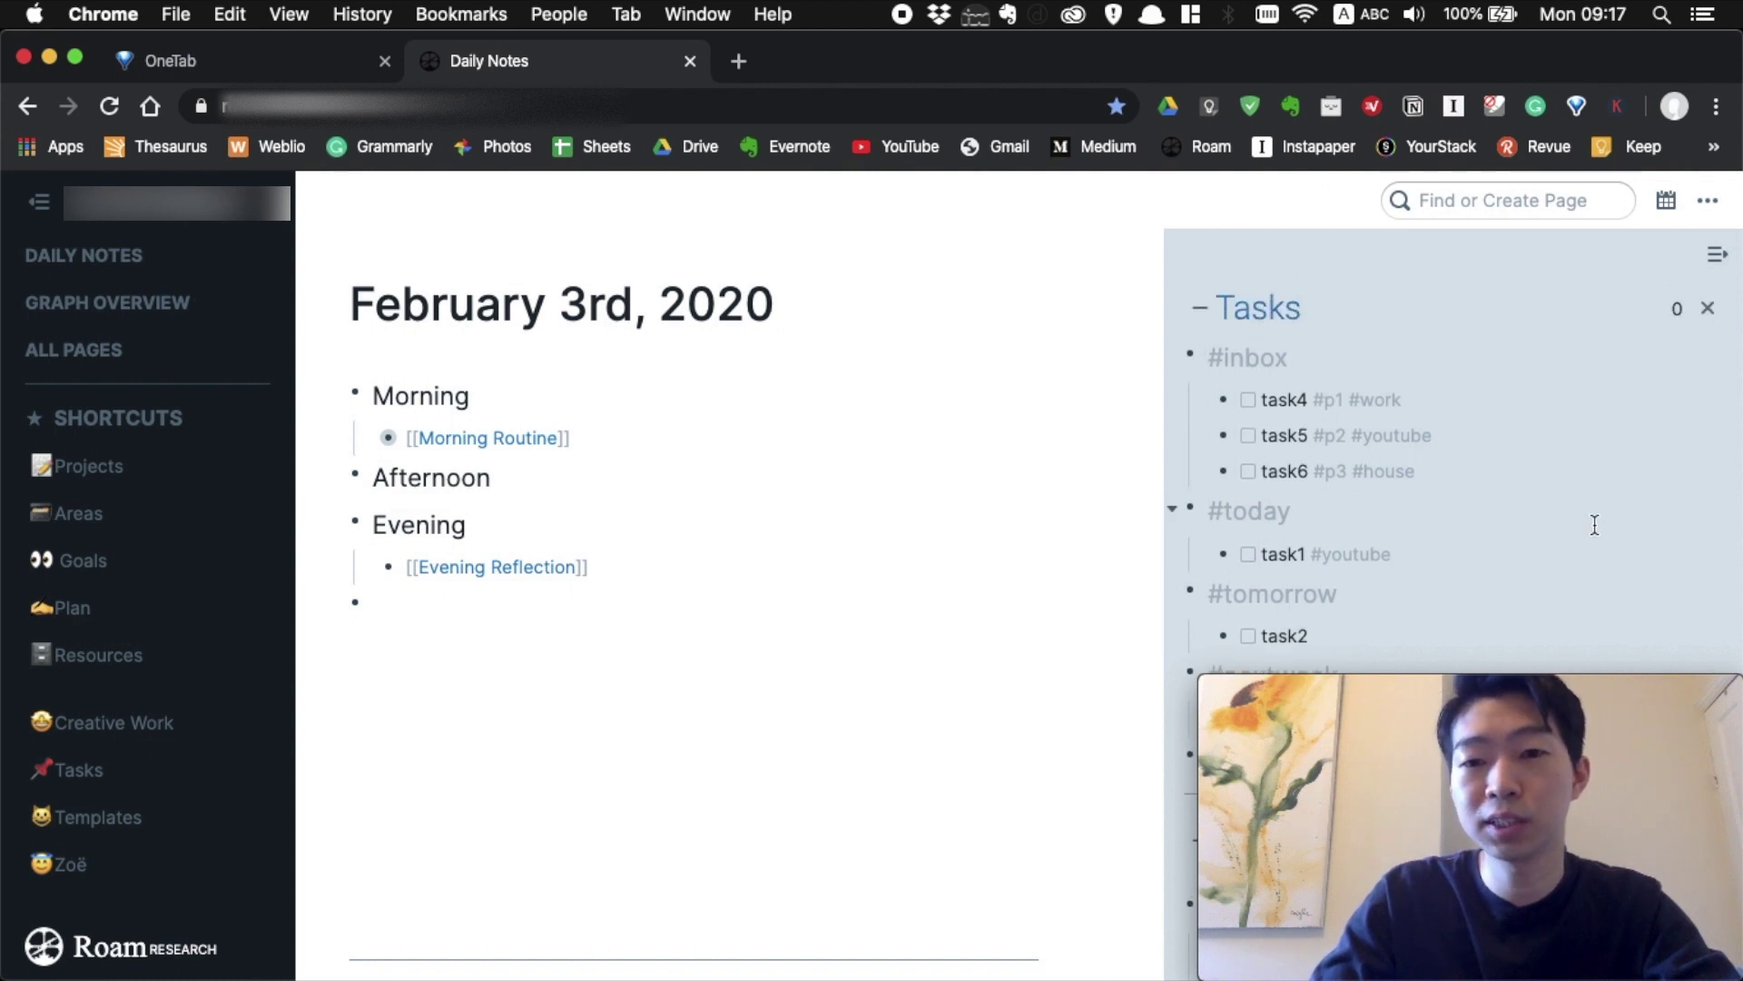
pyautogui.scroll(-1, 1498, 525)
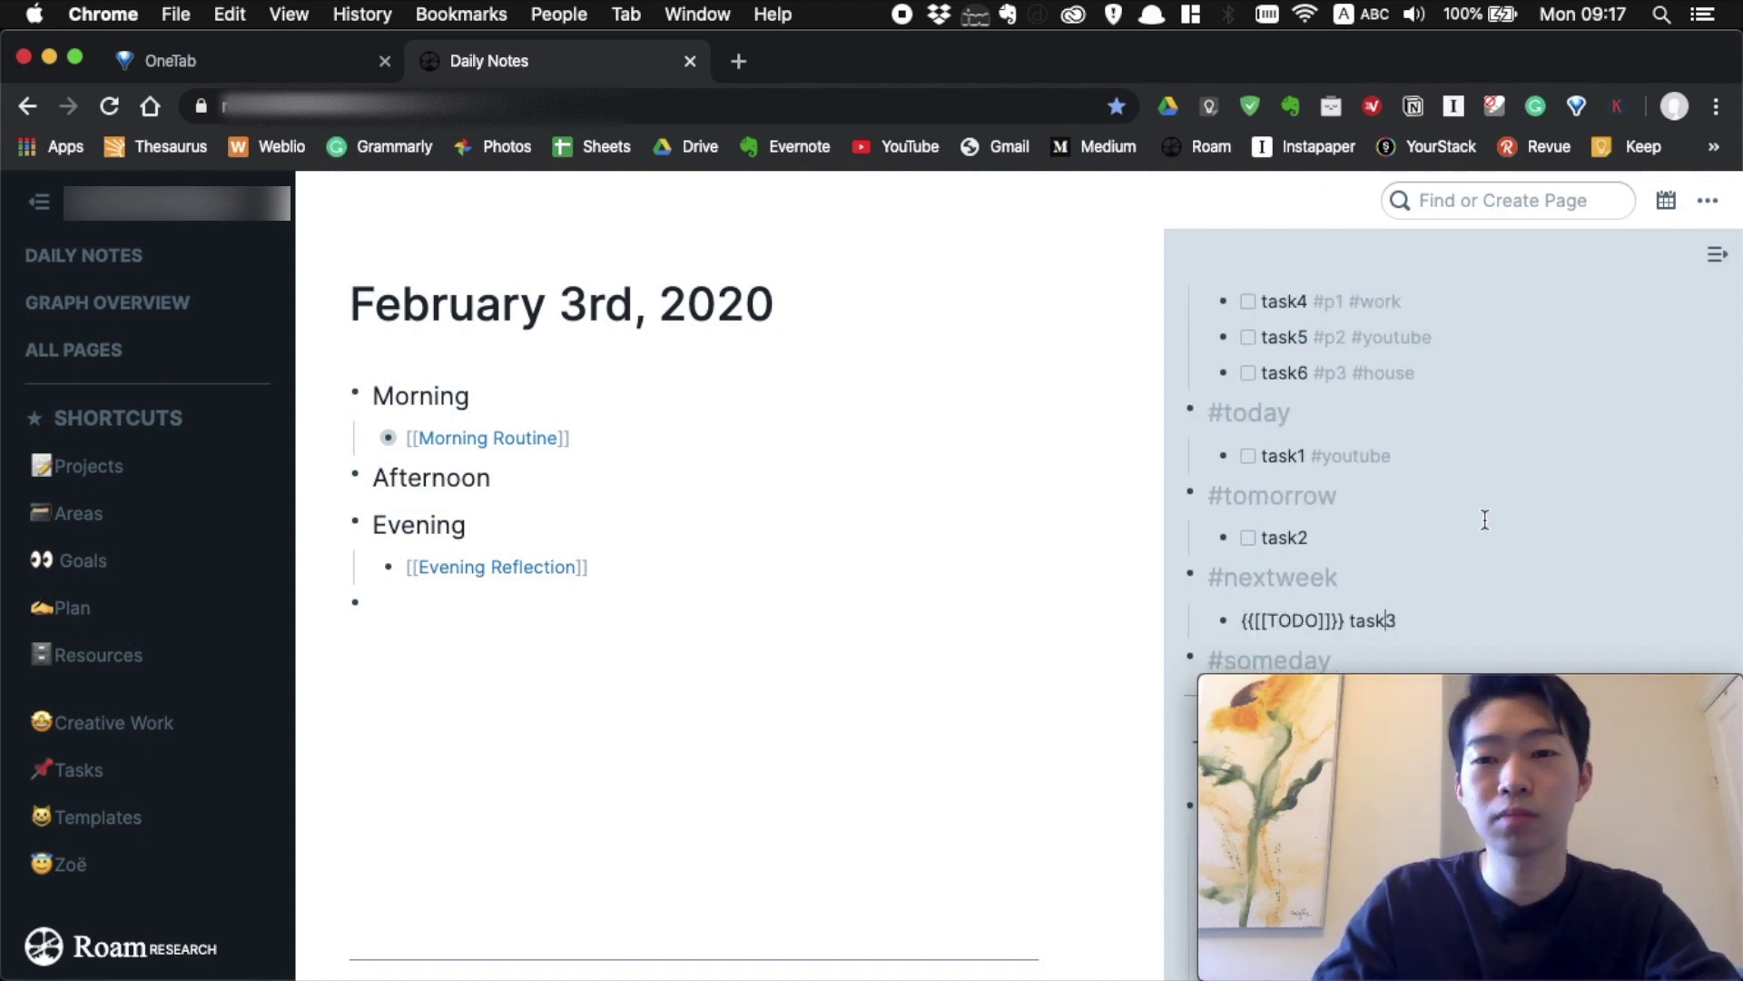
# Add a "Todo list" bullet at the end of the February 3rd, 2020 note, with an empty nested bullet beneath it.
pyautogui.click(475, 603)
pyautogui.write('Todo l')
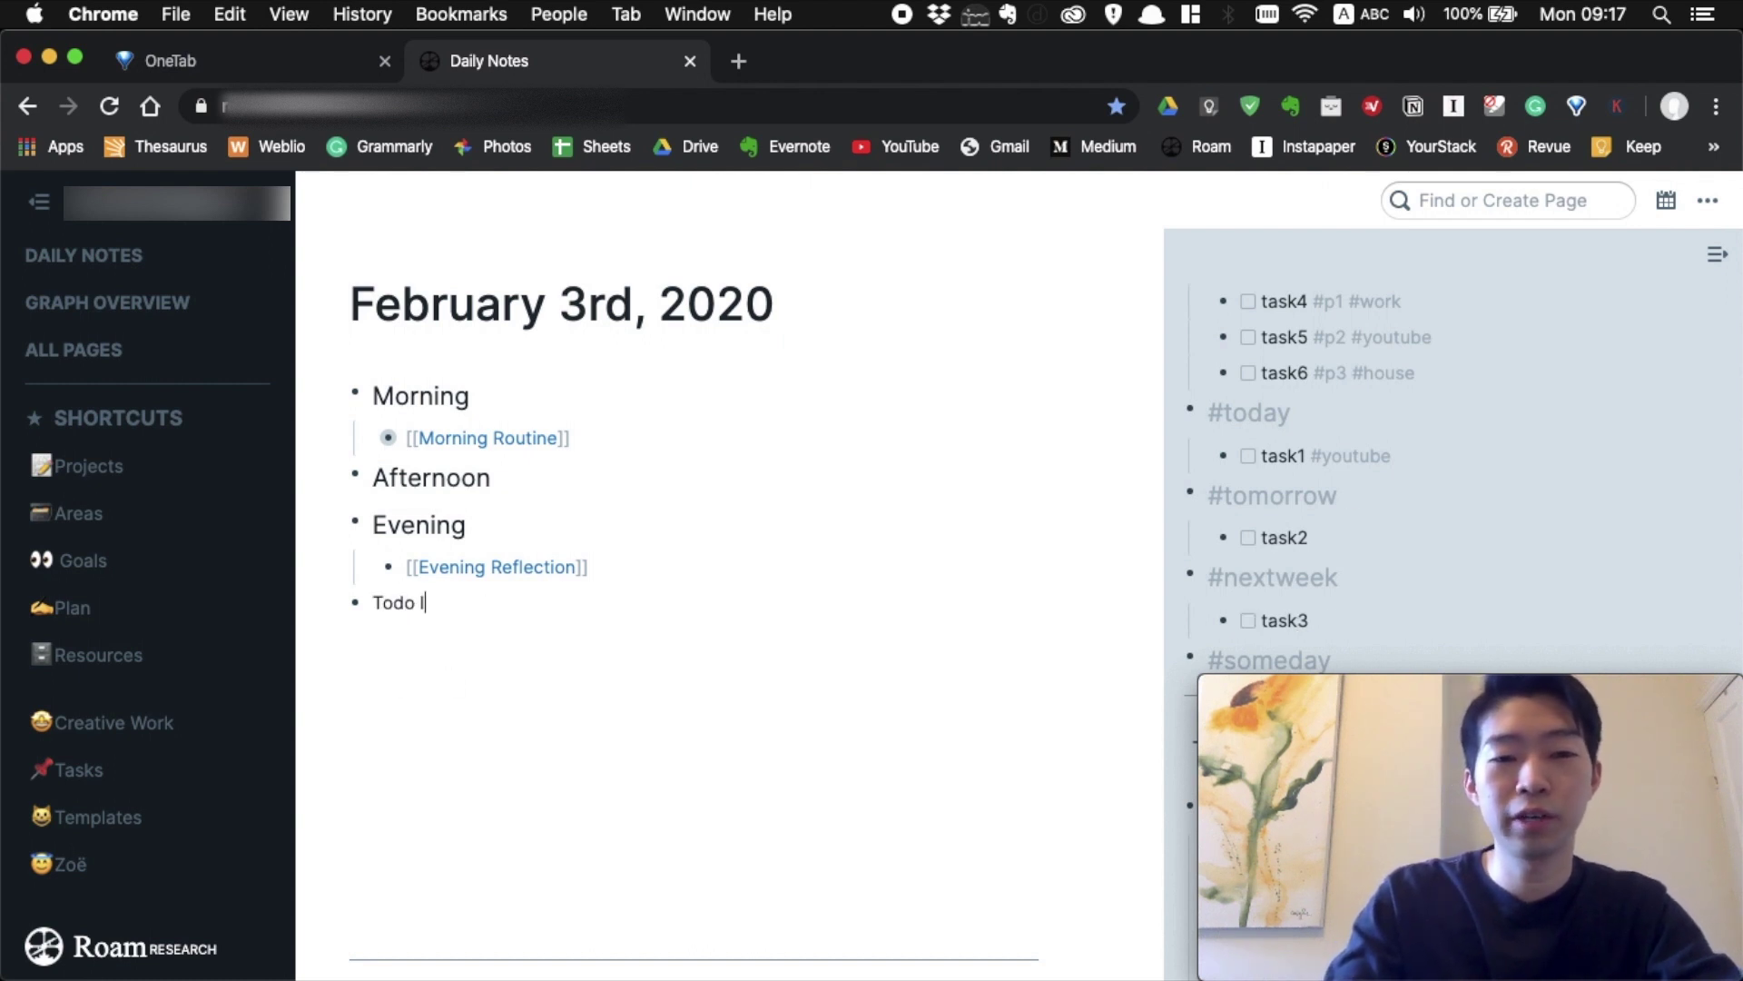
pyautogui.write('ist')
pyautogui.press('Return')
pyautogui.press('Tab')
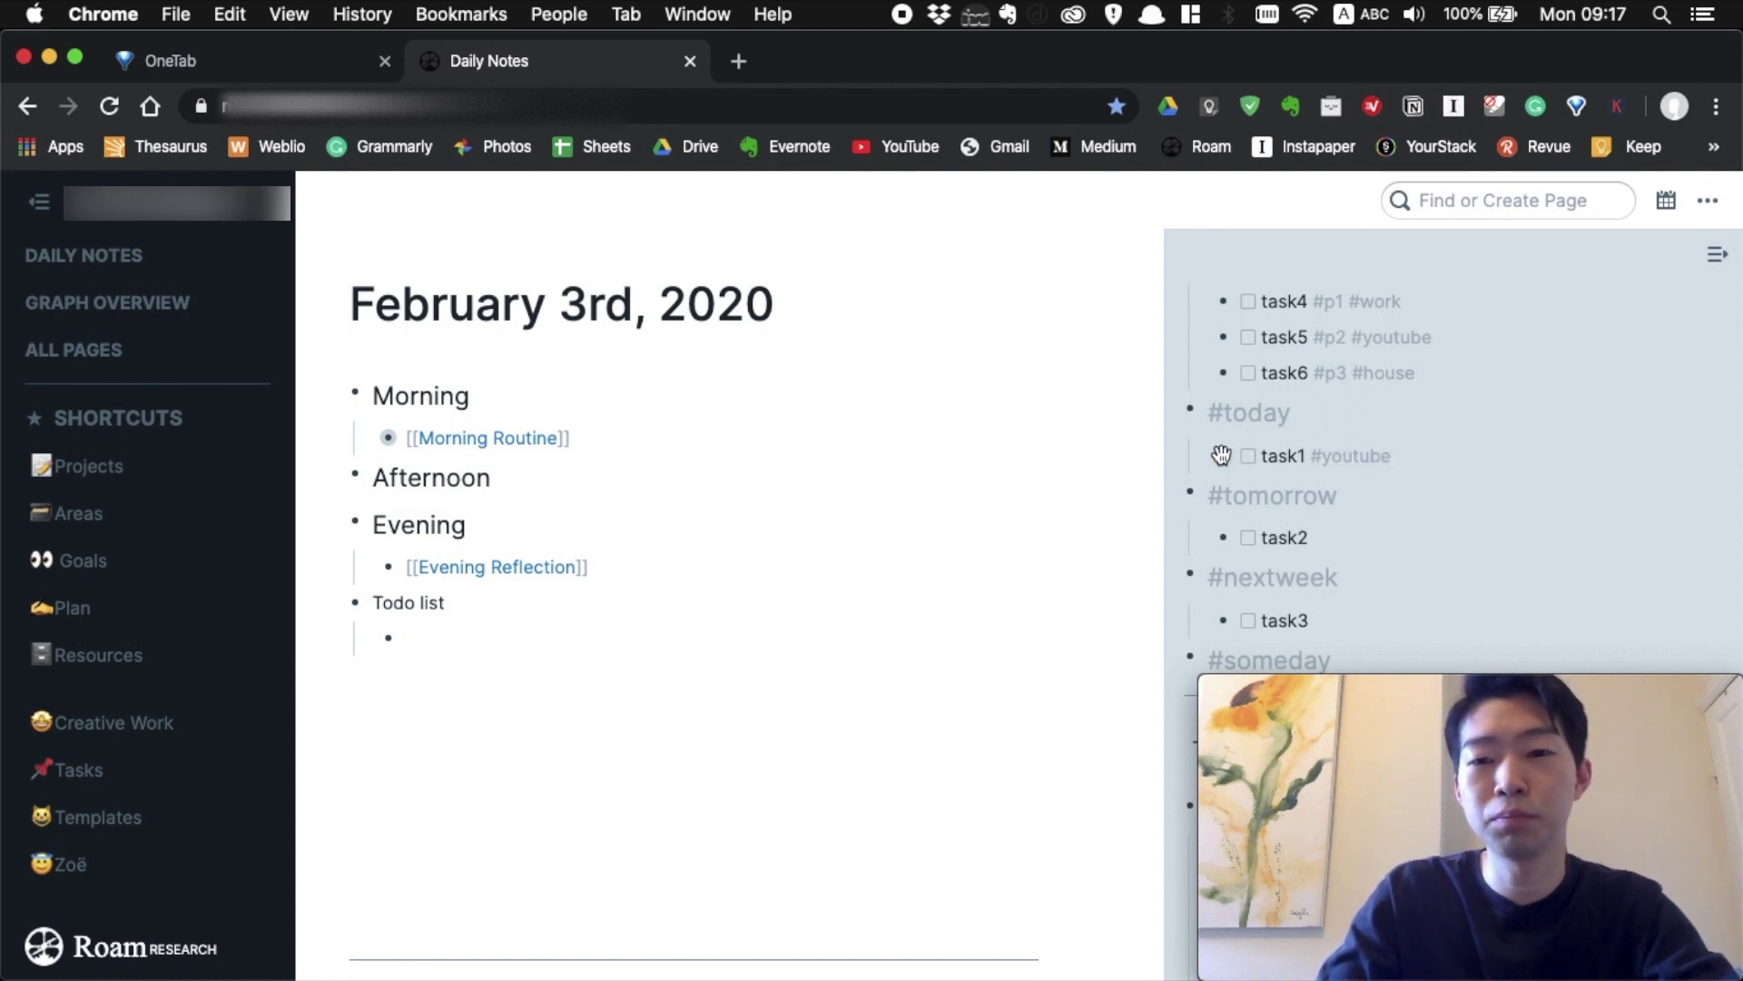
# Move task1 from #today and task6 from #inbox into the Todo list of the February 3rd, 2020 note.
pyautogui.moveTo(1221, 455); pyautogui.dragTo(558, 660)
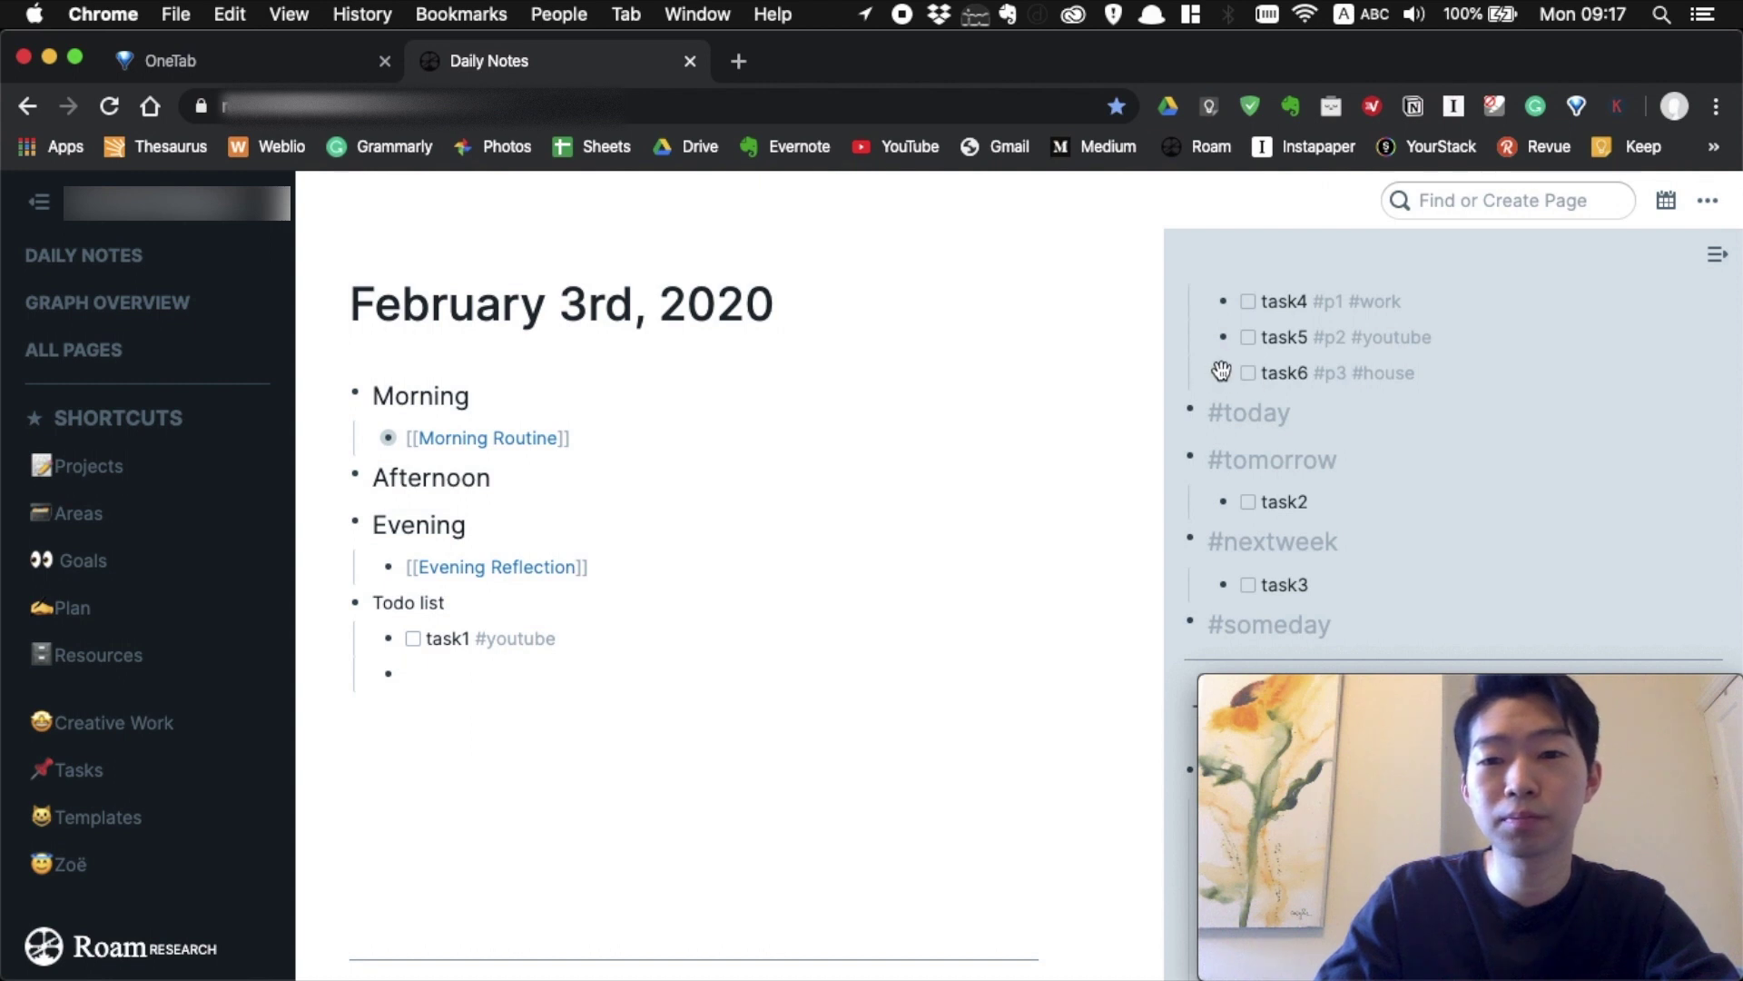
pyautogui.moveTo(1221, 371); pyautogui.dragTo(393, 662)
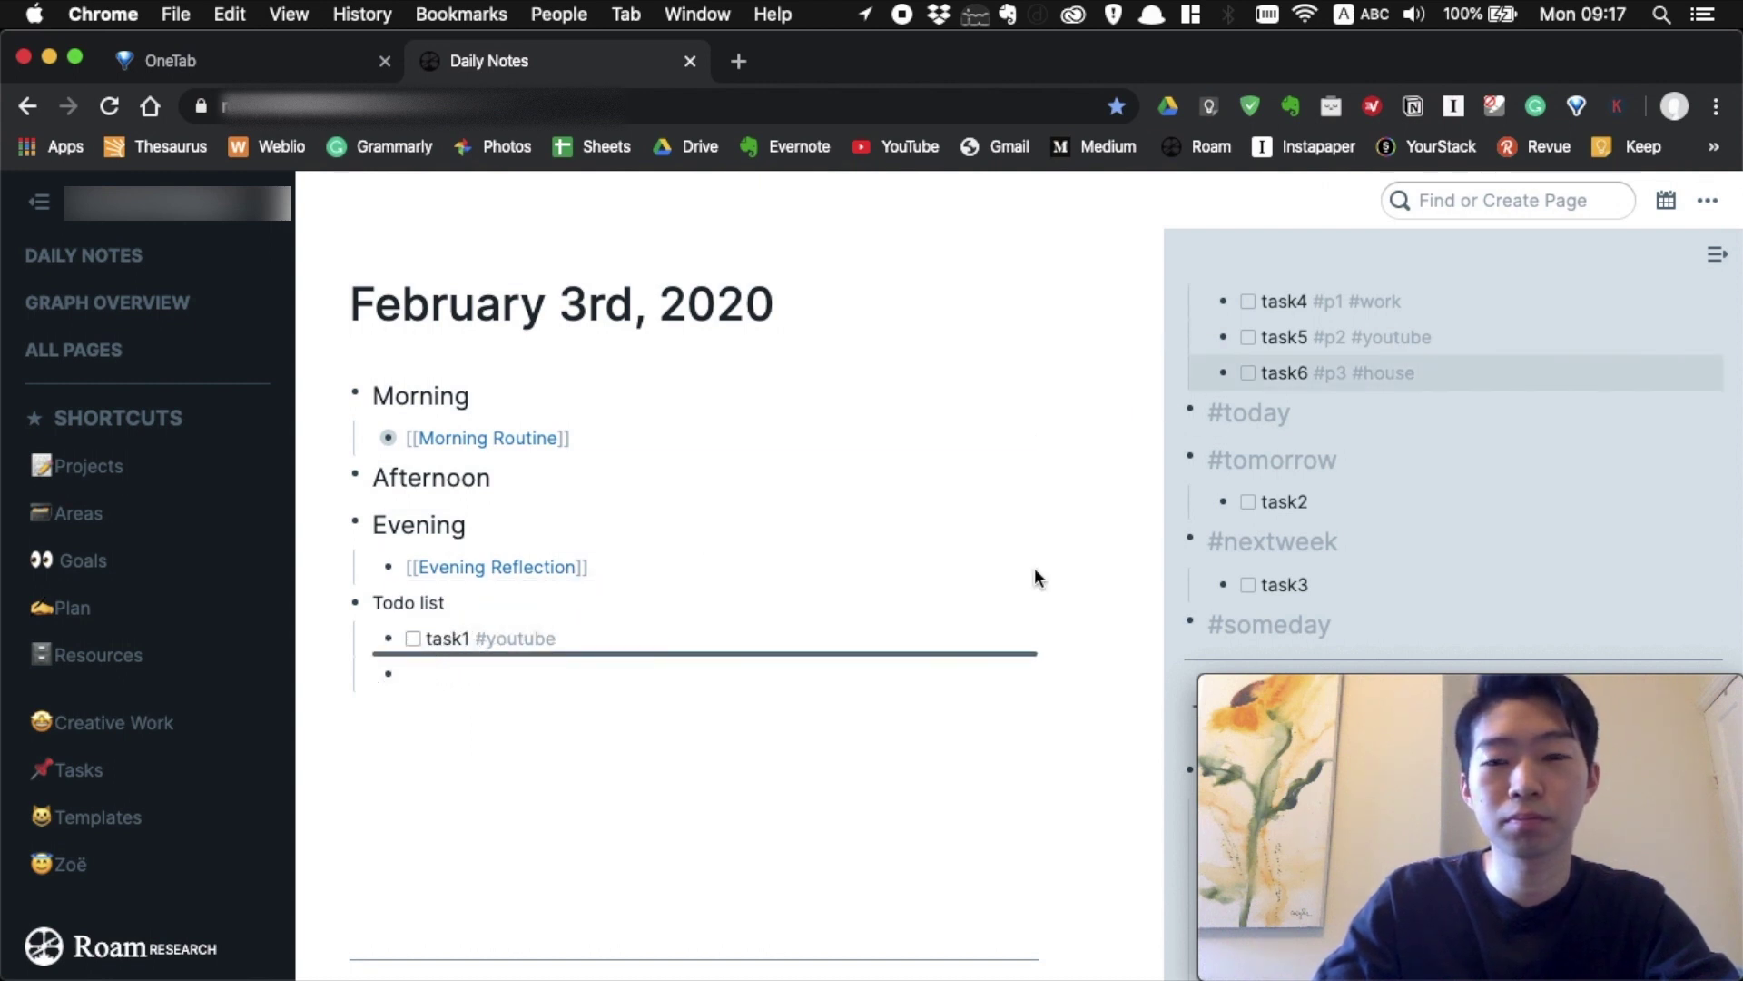
pyautogui.moveTo(1038, 578); pyautogui.dragTo(1038, 578)
pyautogui.scroll(1, 1484, 471)
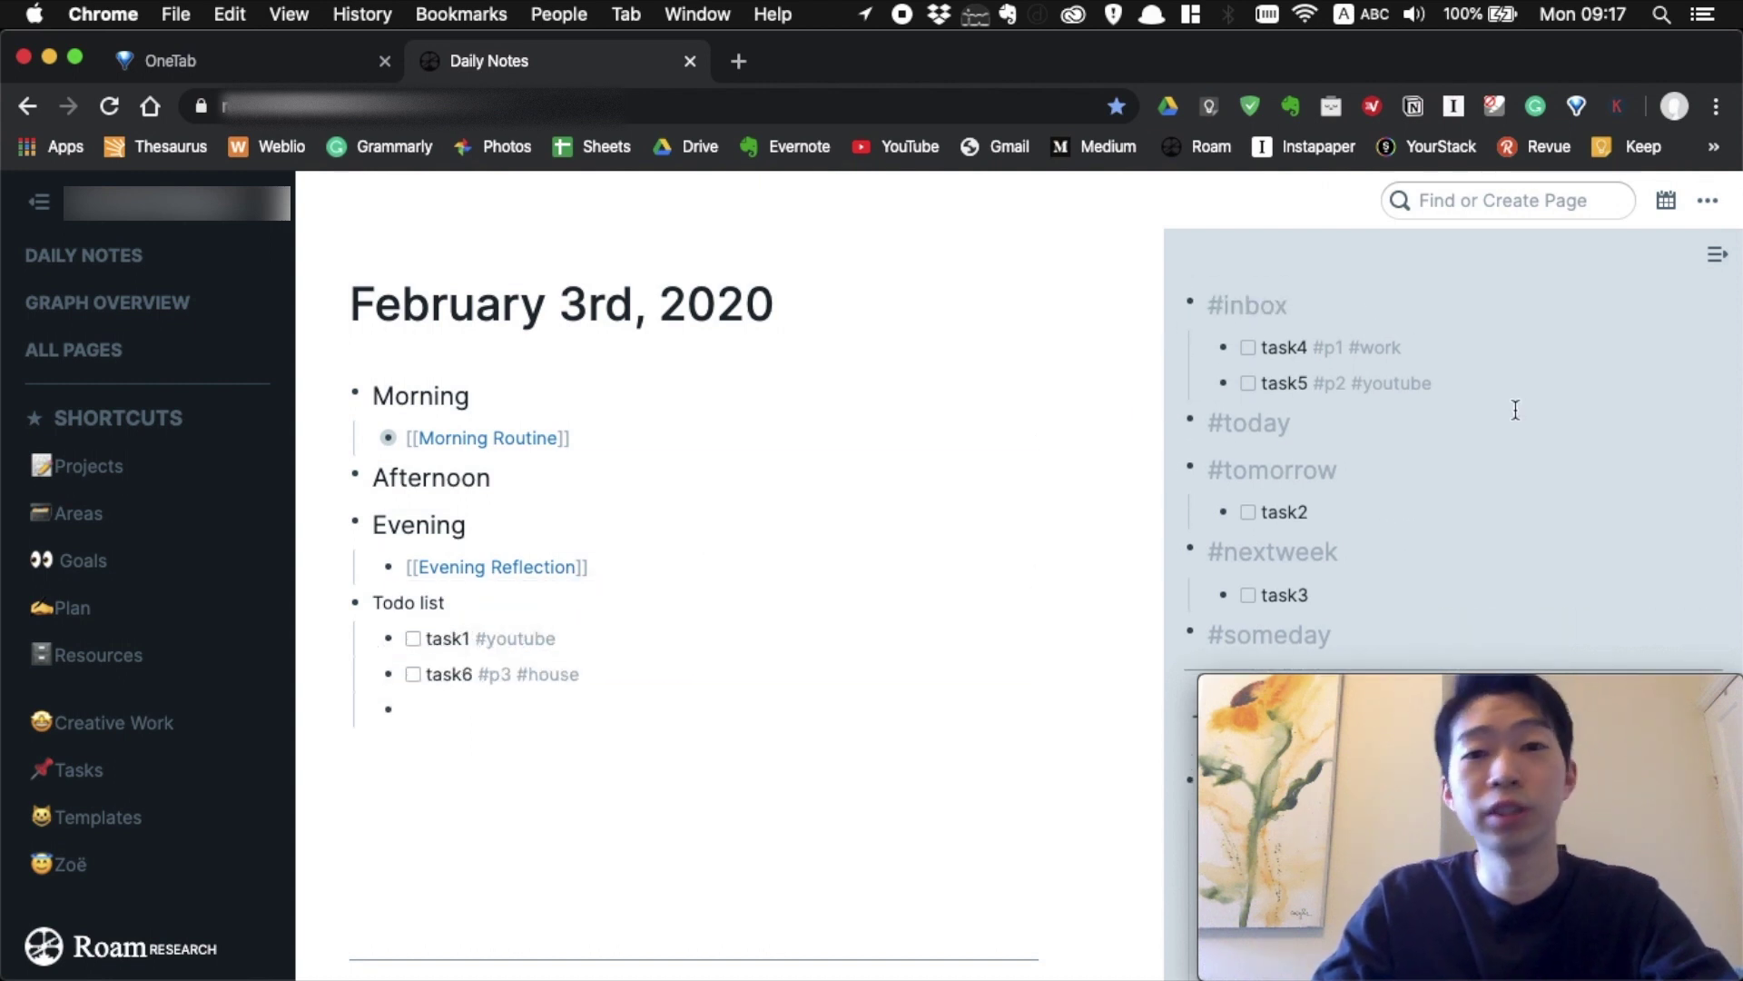
# Copy task4 and task5 together from #inbox into the empty bullet at the end of the daily note's Todo list.
pyautogui.moveTo(1458, 384); pyautogui.dragTo(1290, 356)
pyautogui.press('super+c')
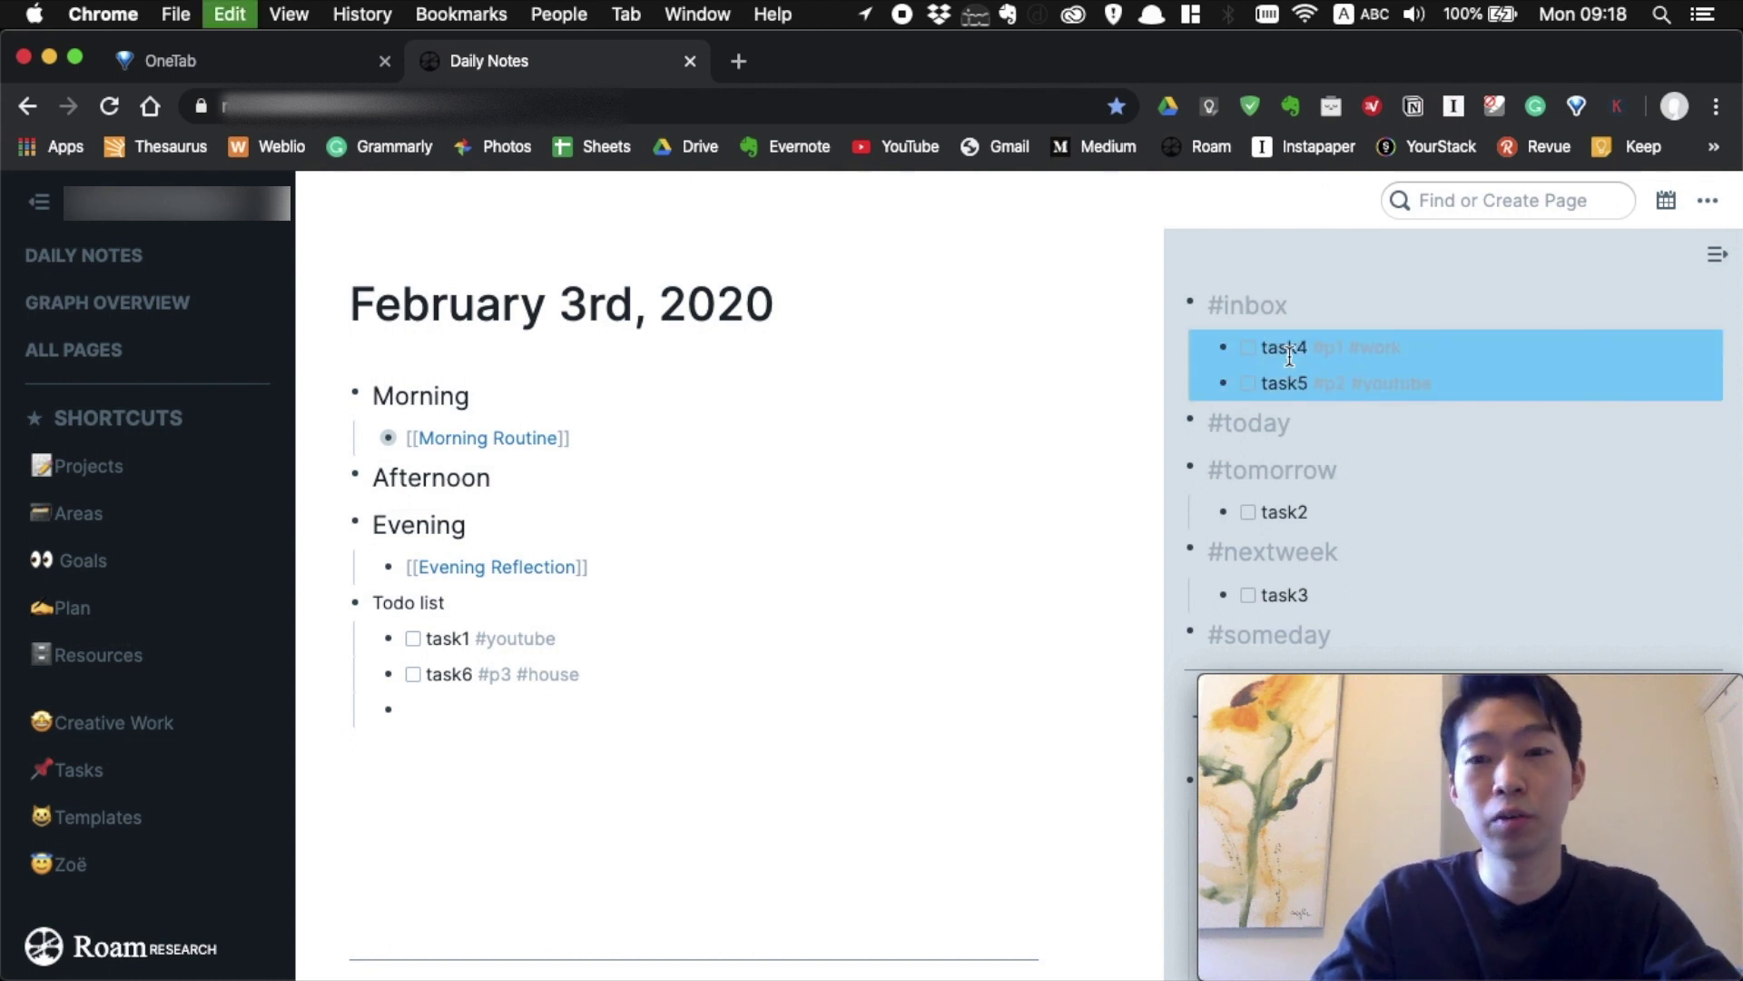
pyautogui.click(442, 708)
pyautogui.press('super+v')
pyautogui.click(648, 844)
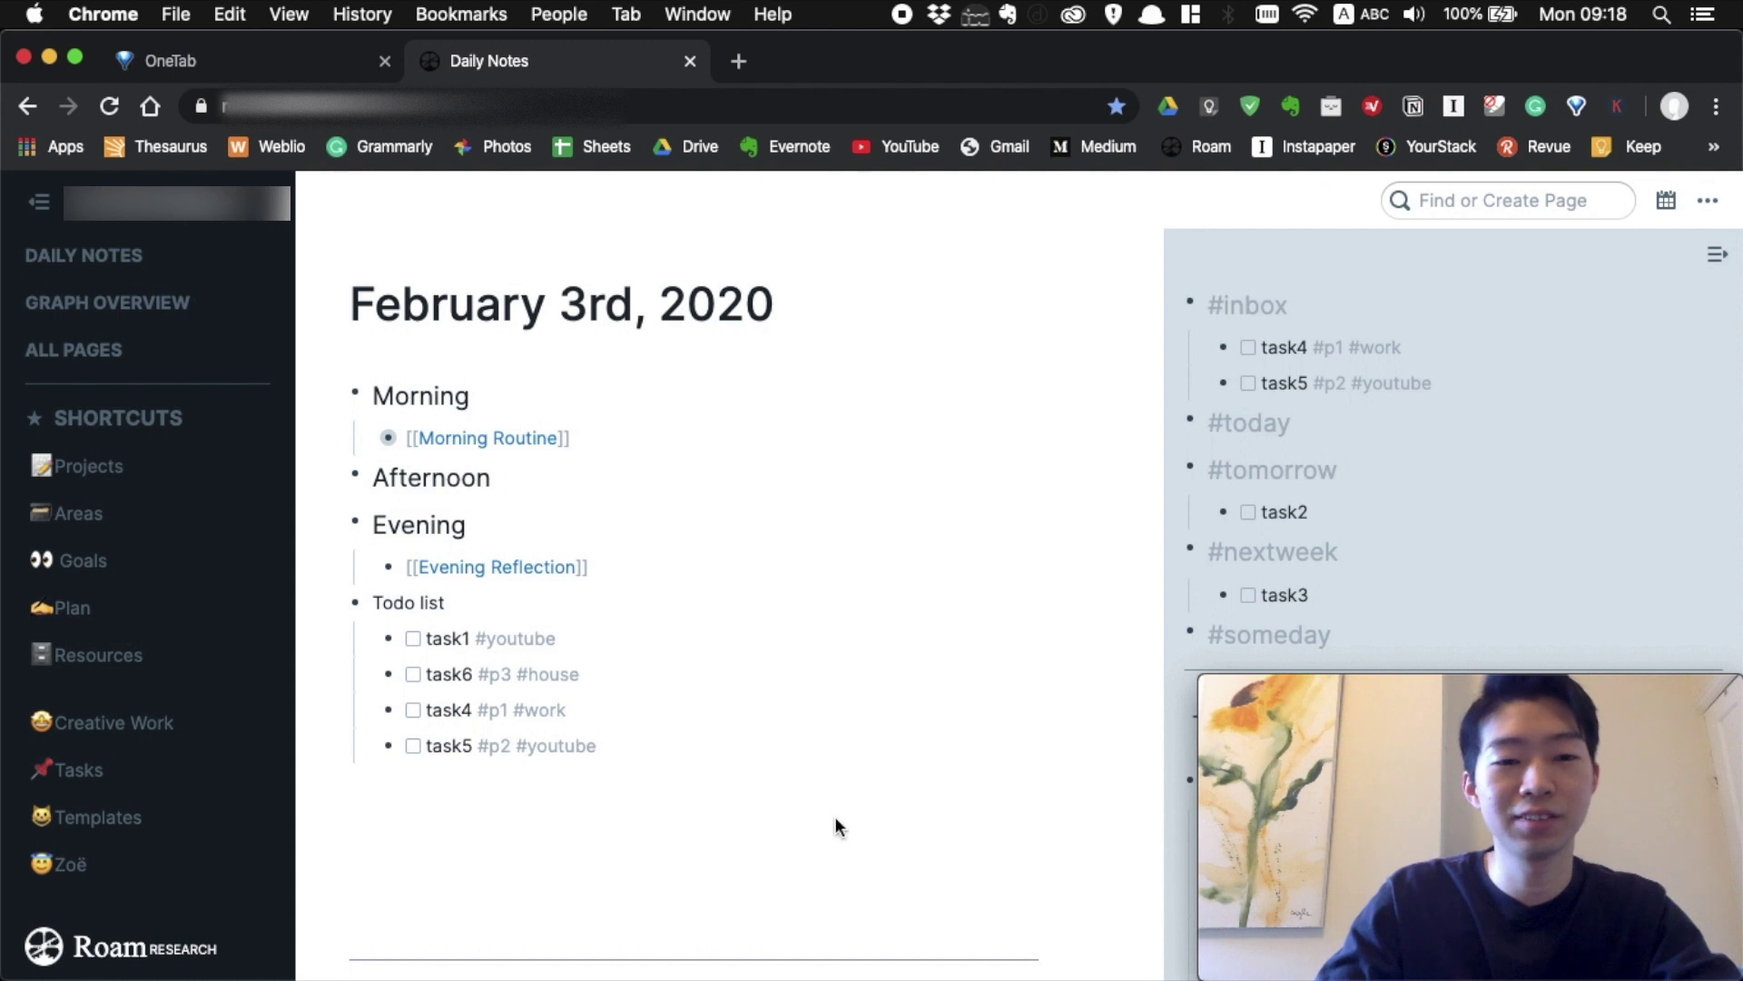
pyautogui.scroll(-1, 938, 799)
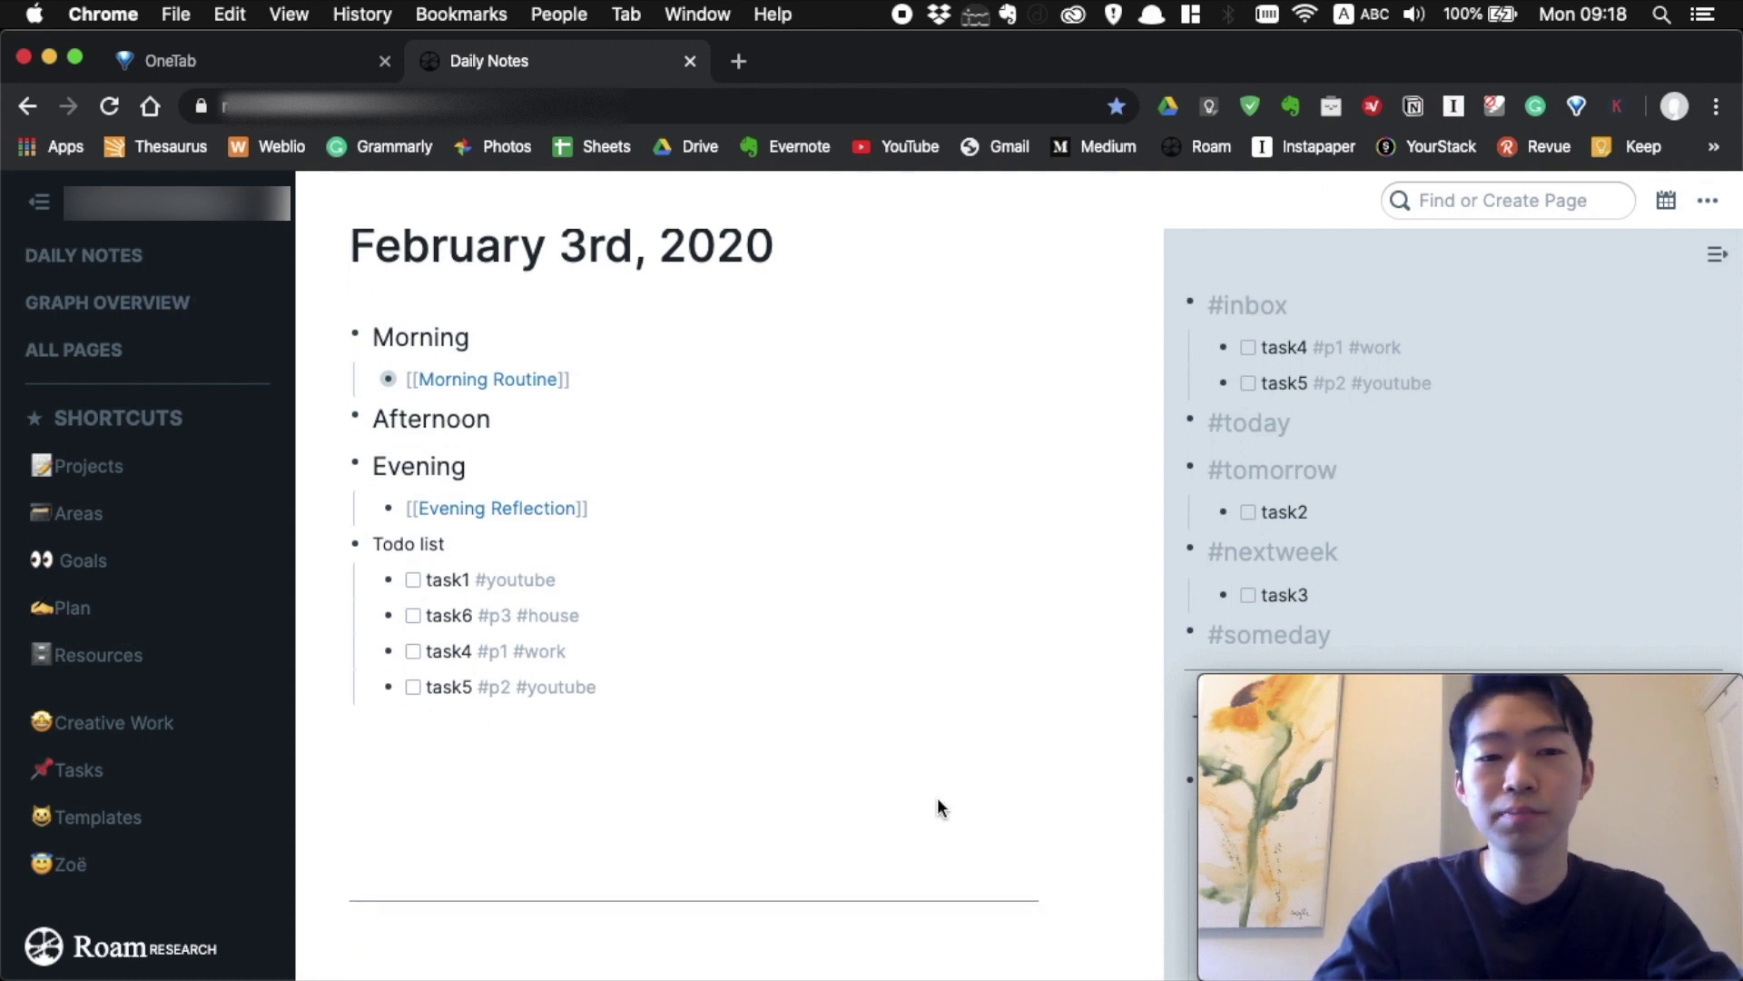
# Collapse the Tasks page in the sidebar and open the 📌Tasks shortcut page there beside the daily note.
pyautogui.scroll(1, 826, 709)
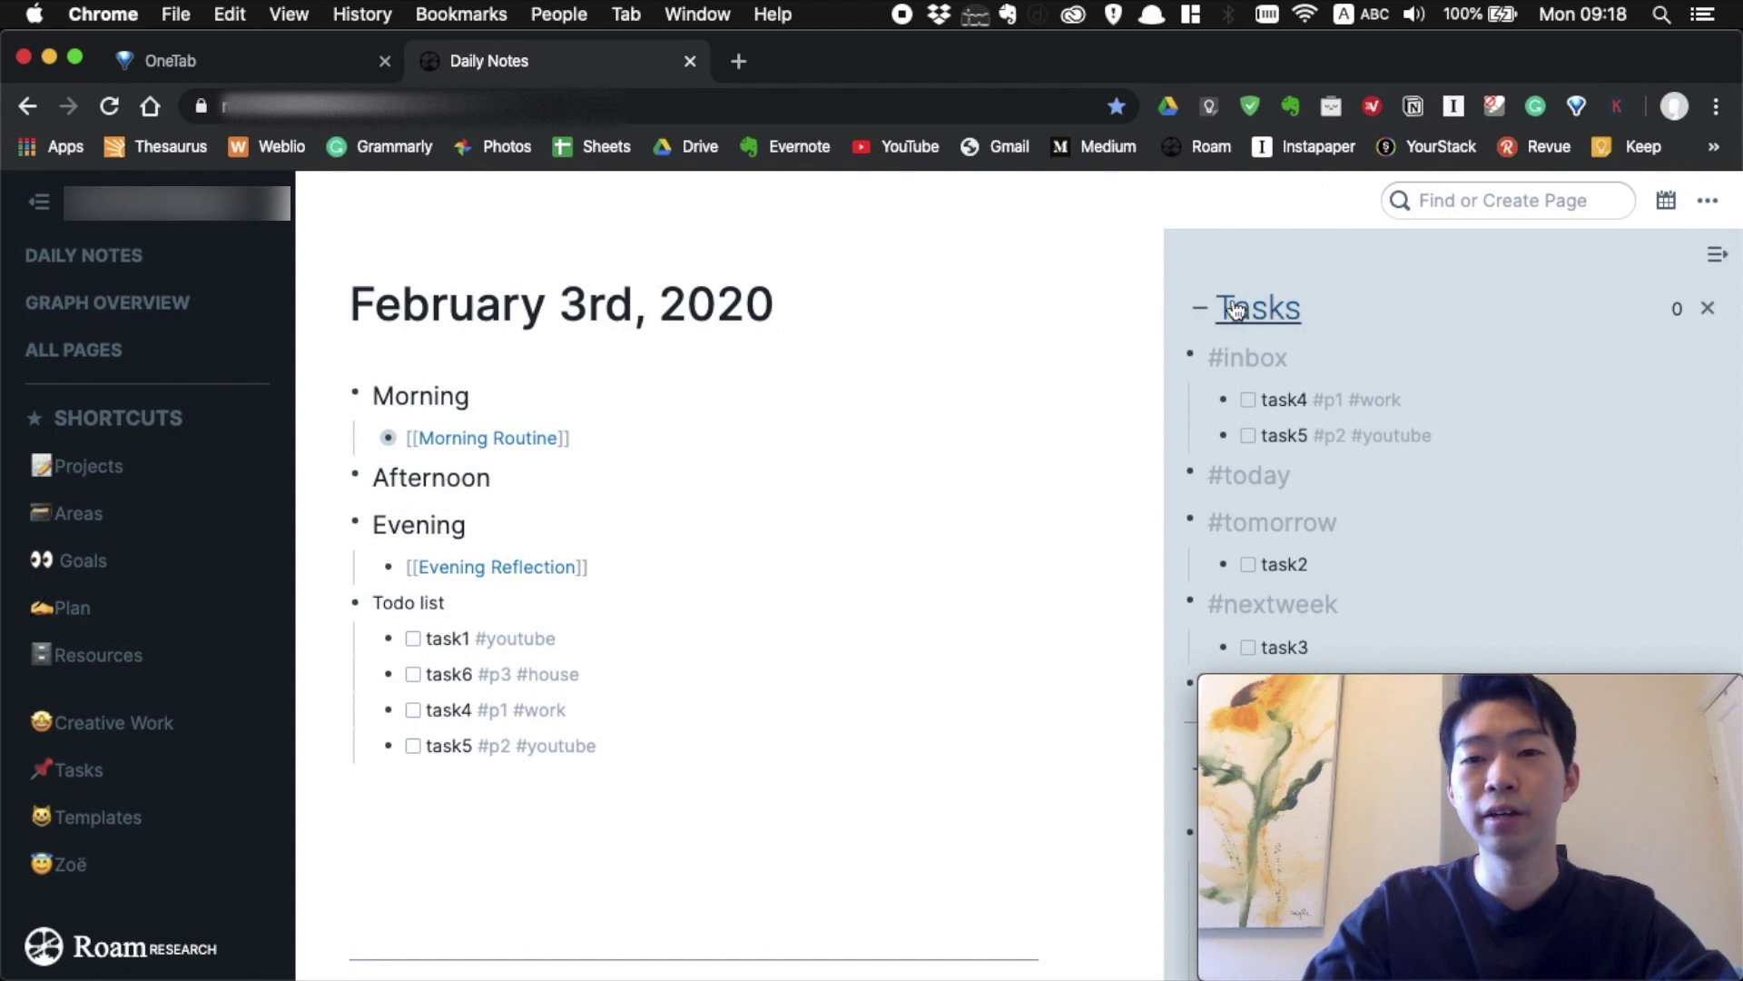
pyautogui.click(1199, 308)
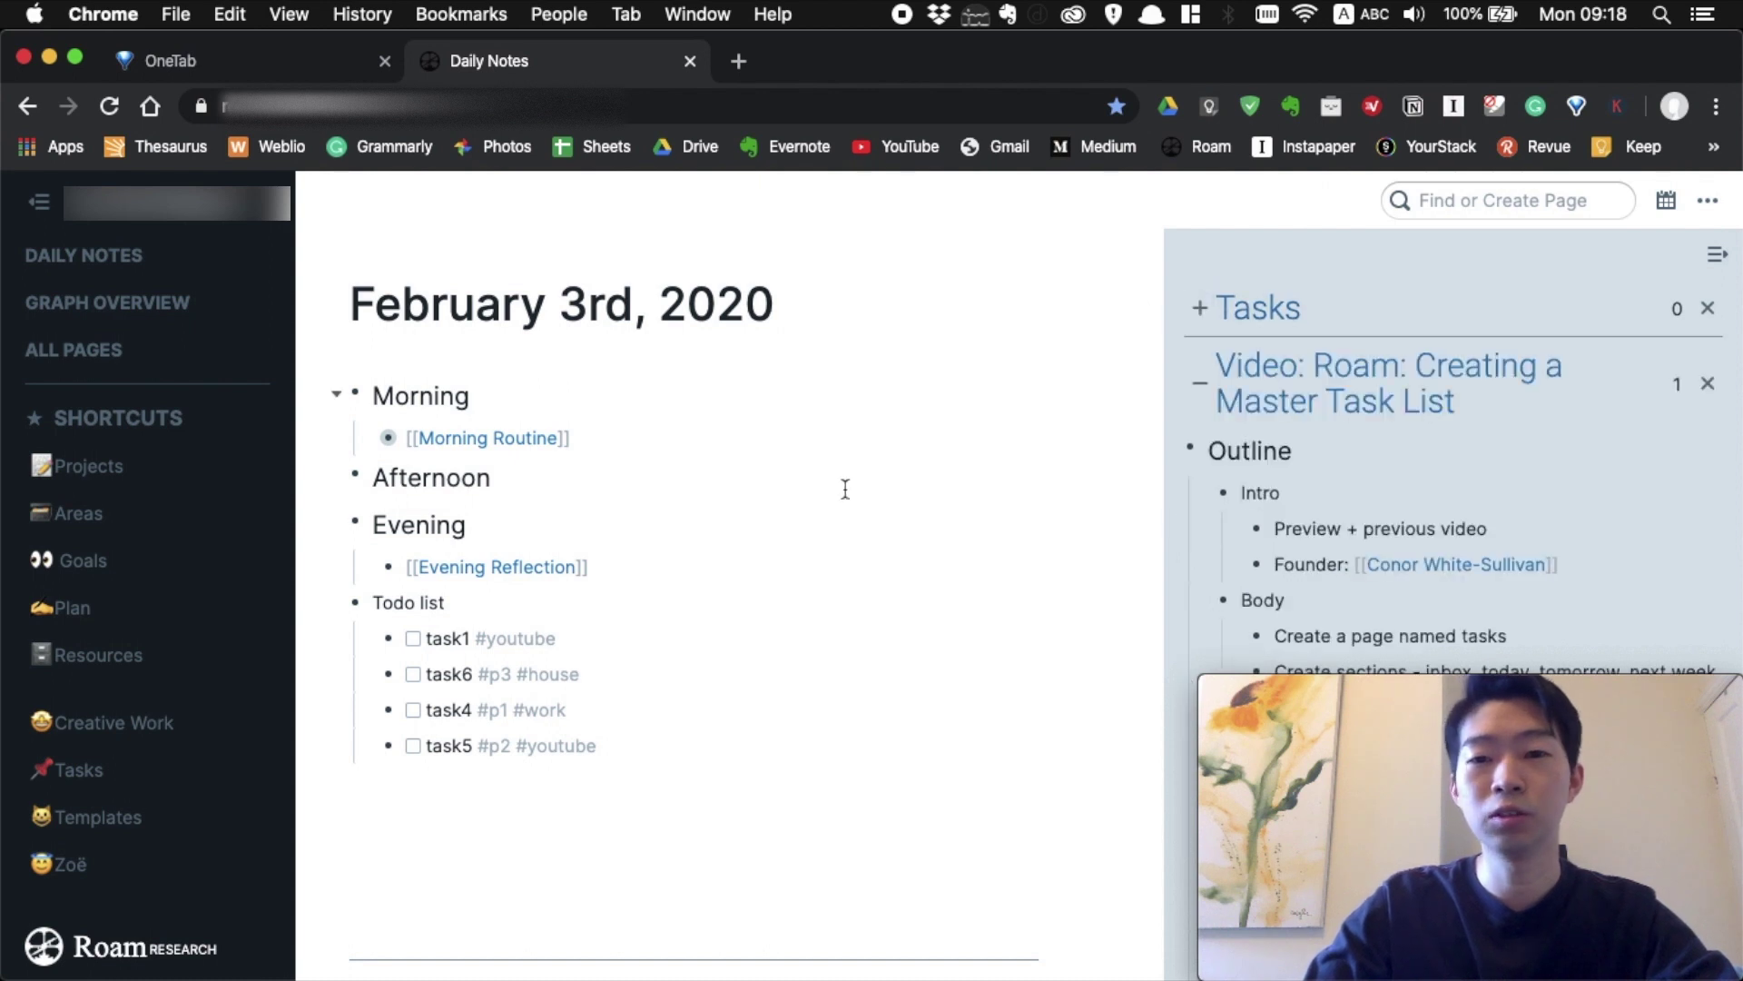
pyautogui.keyDown('shift'); pyautogui.click(51, 776); pyautogui.keyUp('shift')
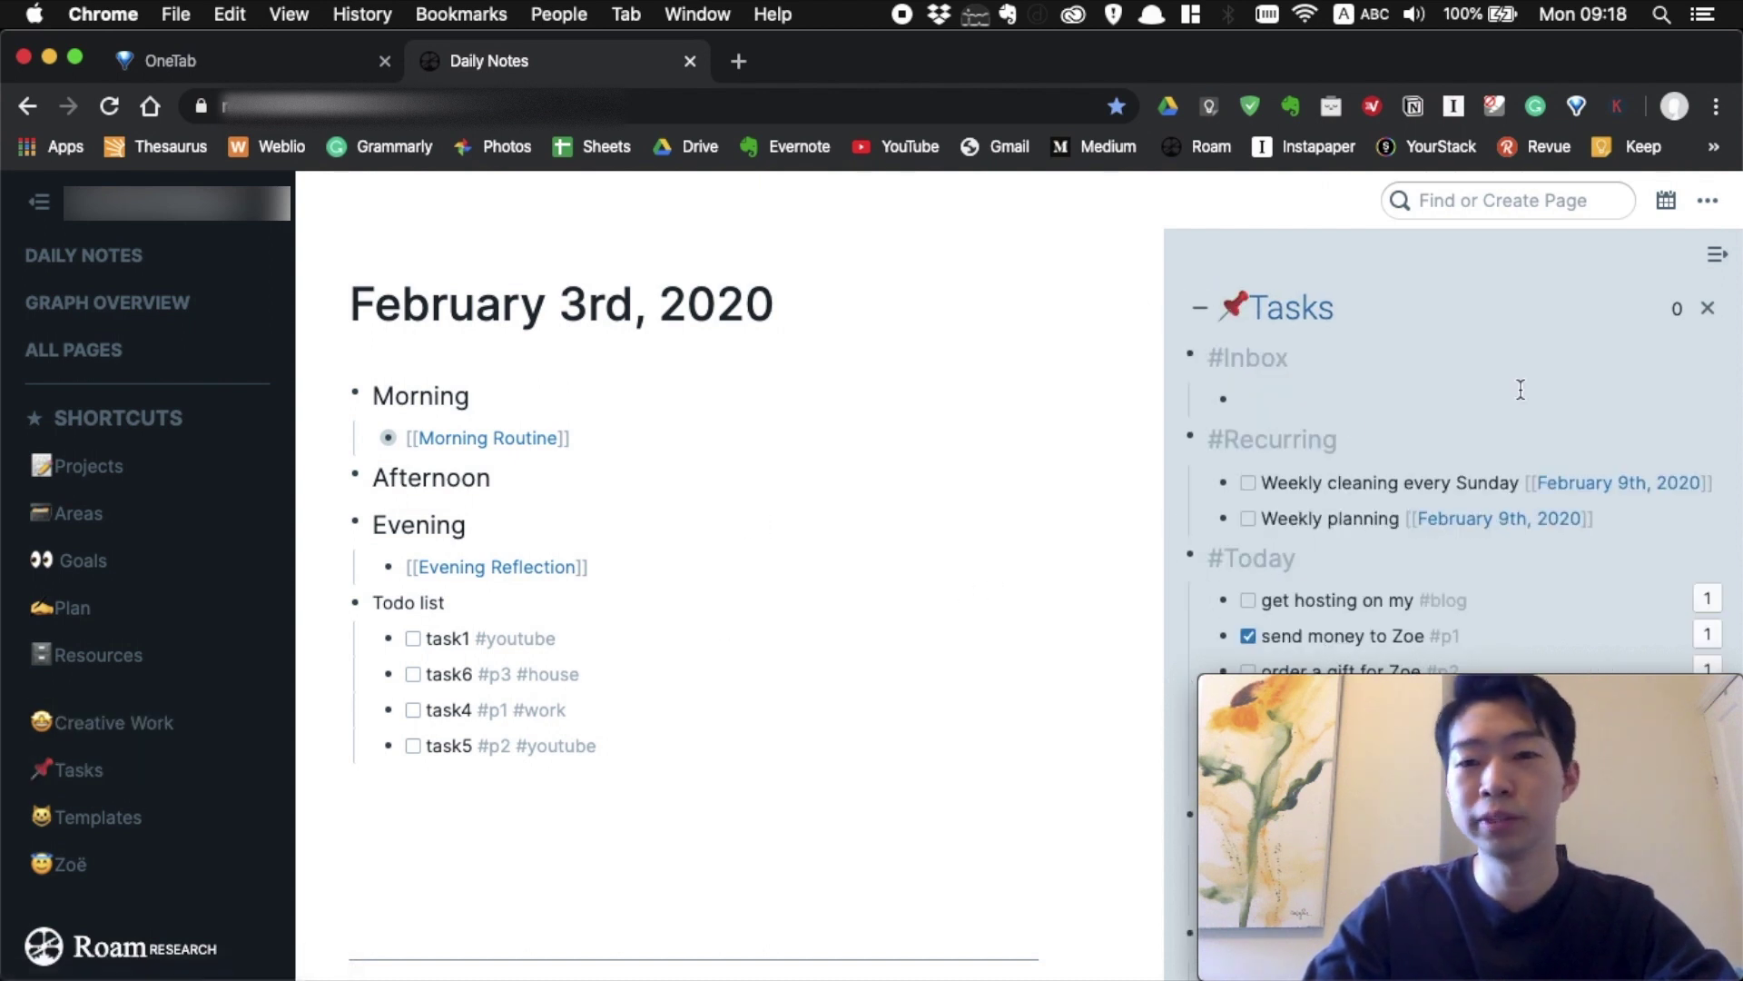
# Select all tasks under #Today on the 📌Tasks page, from "get hosting on my #blog" to "Plan the next video".
pyautogui.scroll(-5, 1509, 424)
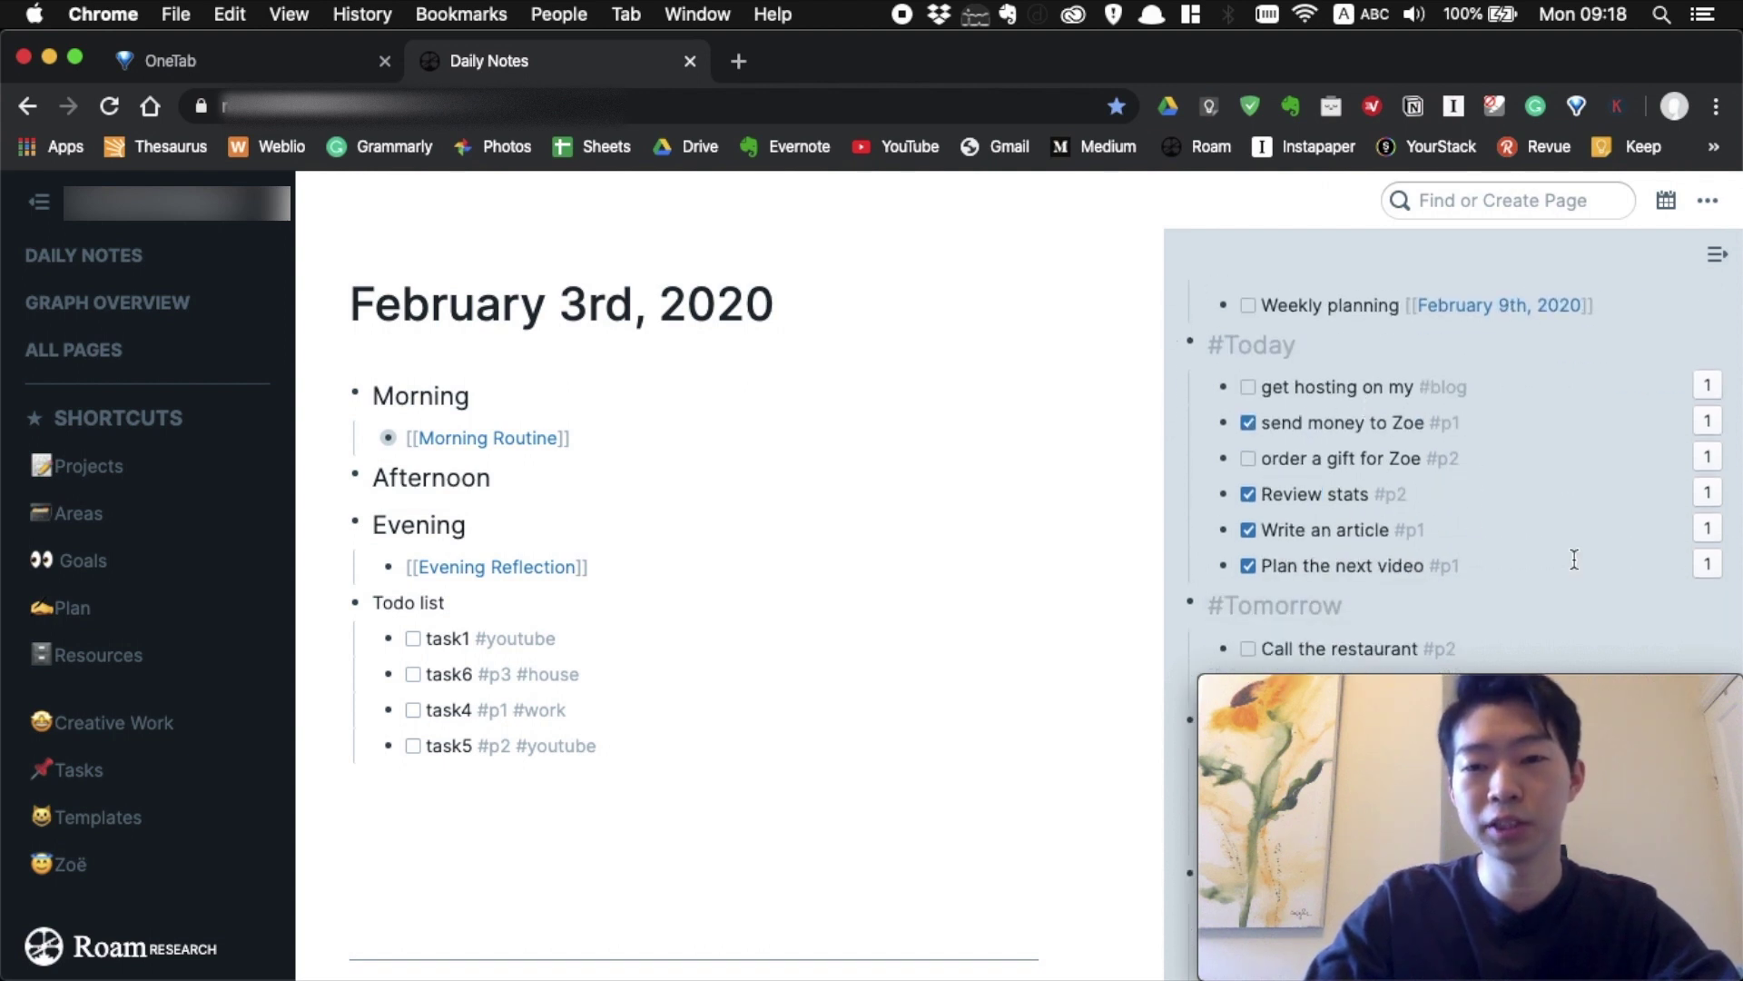
pyautogui.moveTo(1567, 568); pyautogui.dragTo(1237, 389)
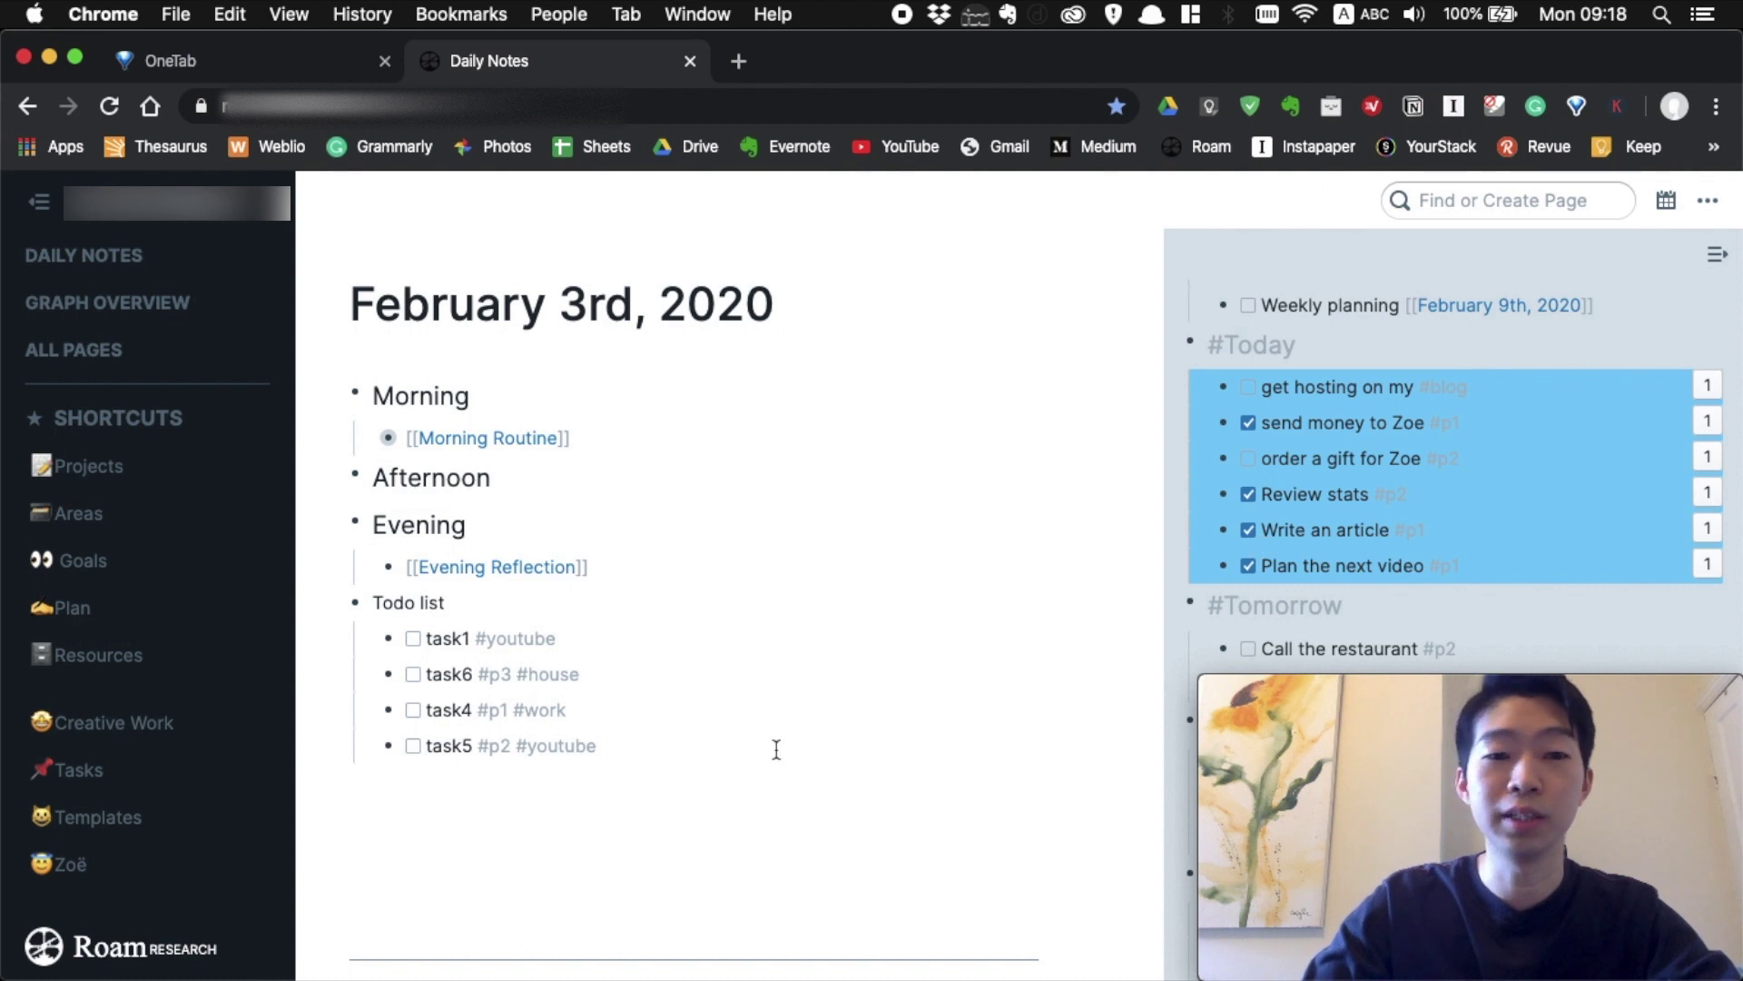
pyautogui.scroll(-1, 855, 685)
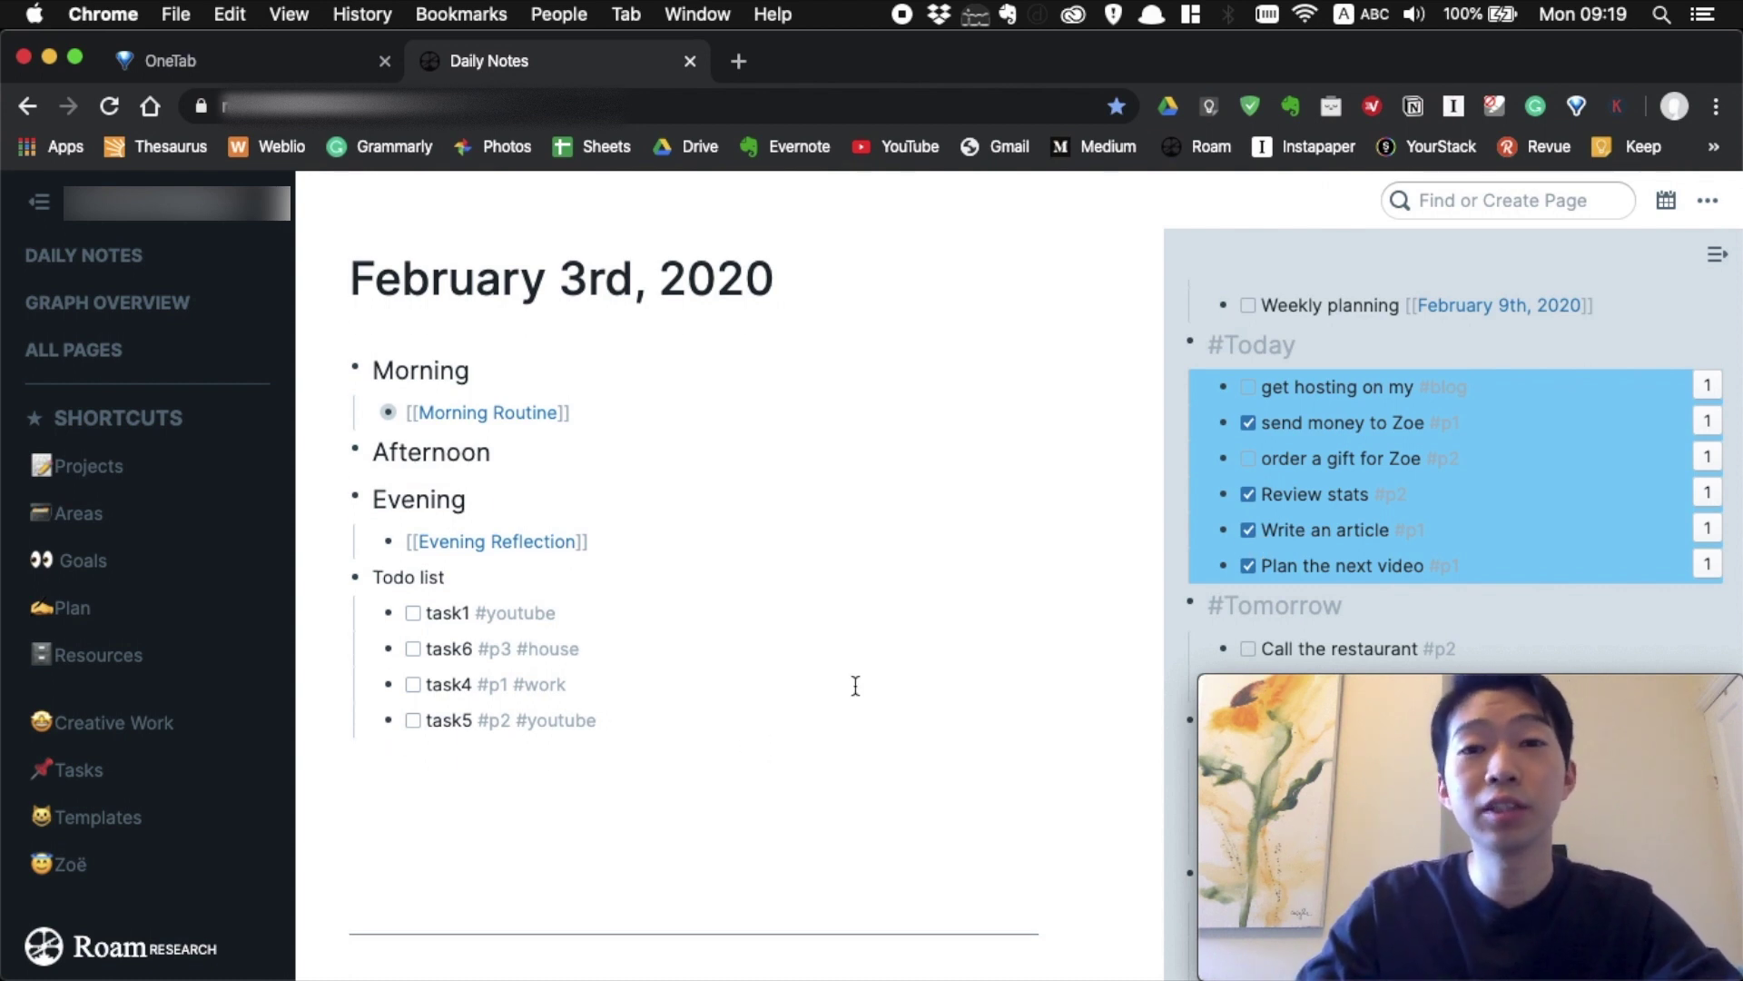